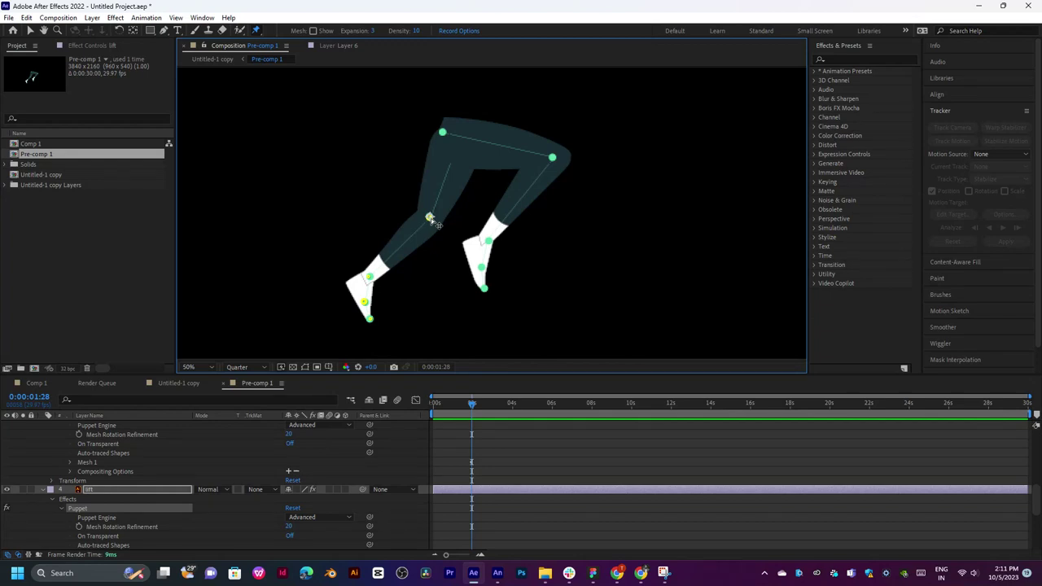
# Duplicate the lift leg layer, toggle the copy's visibility to compare, then delete it.
pyautogui.click(256, 34)
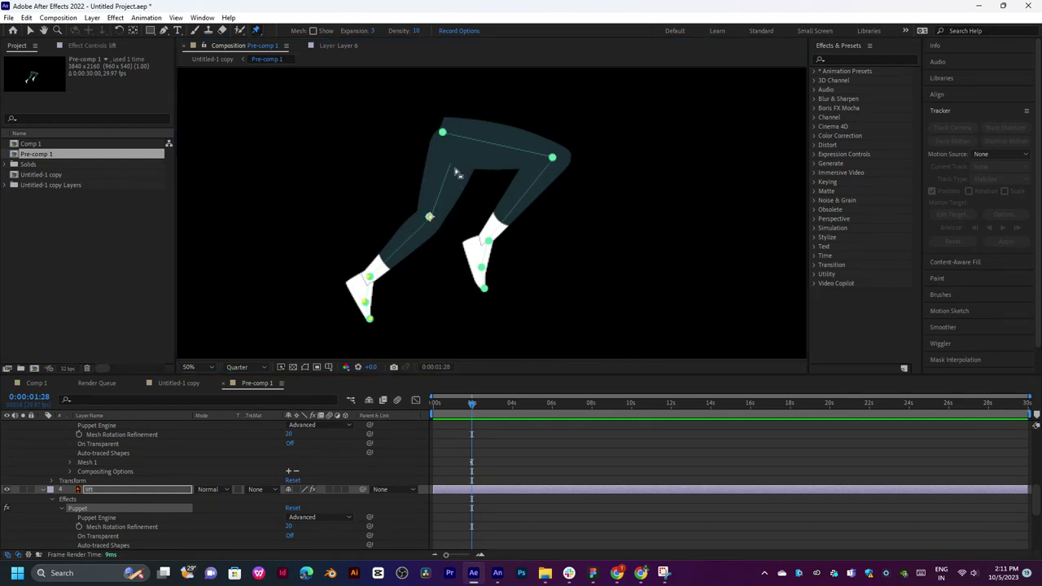
pyautogui.press('Return')
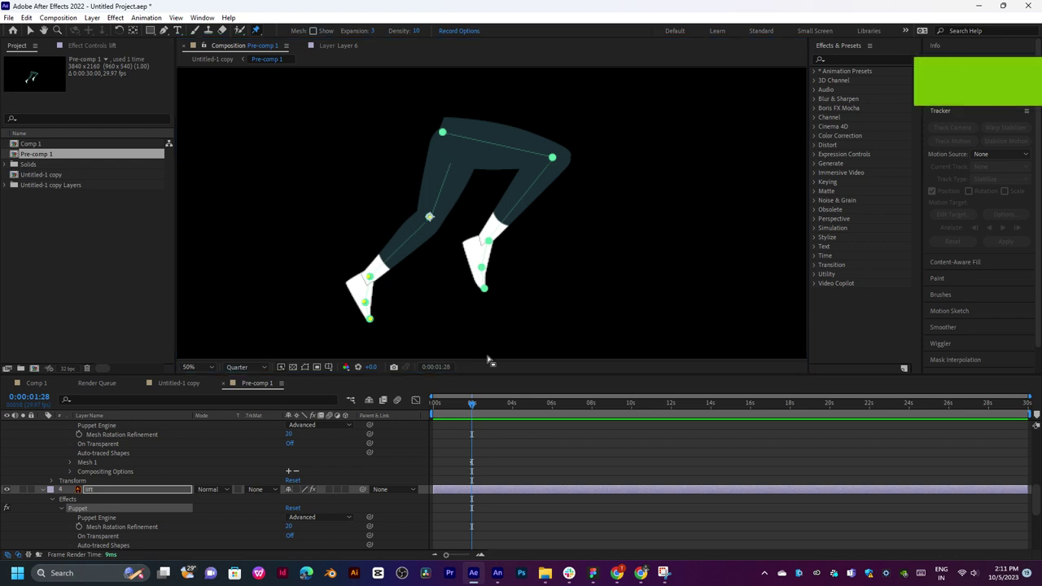
pyautogui.hotkey('ctrl', 'd')
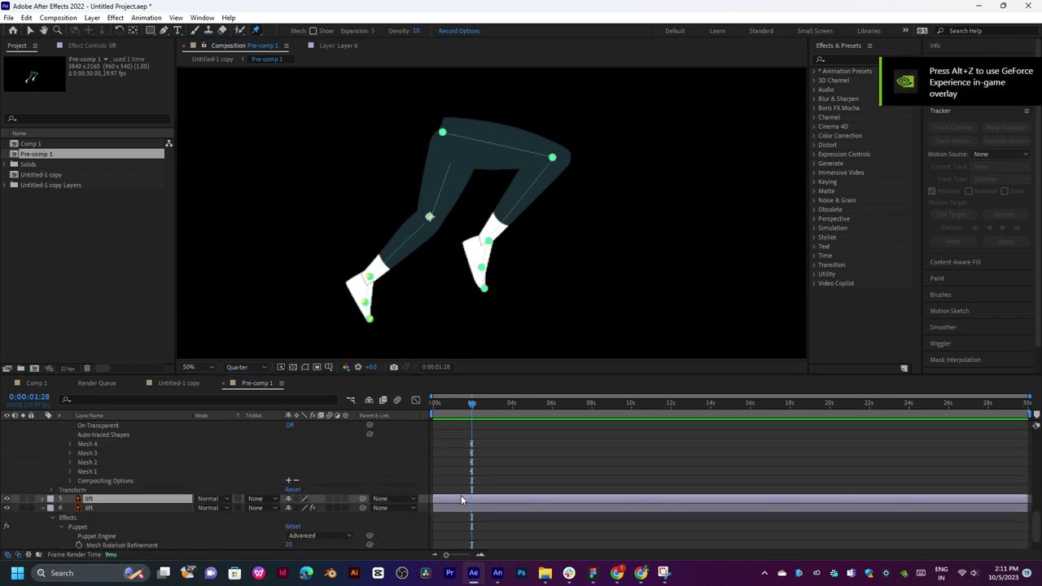
pyautogui.click(6, 499)
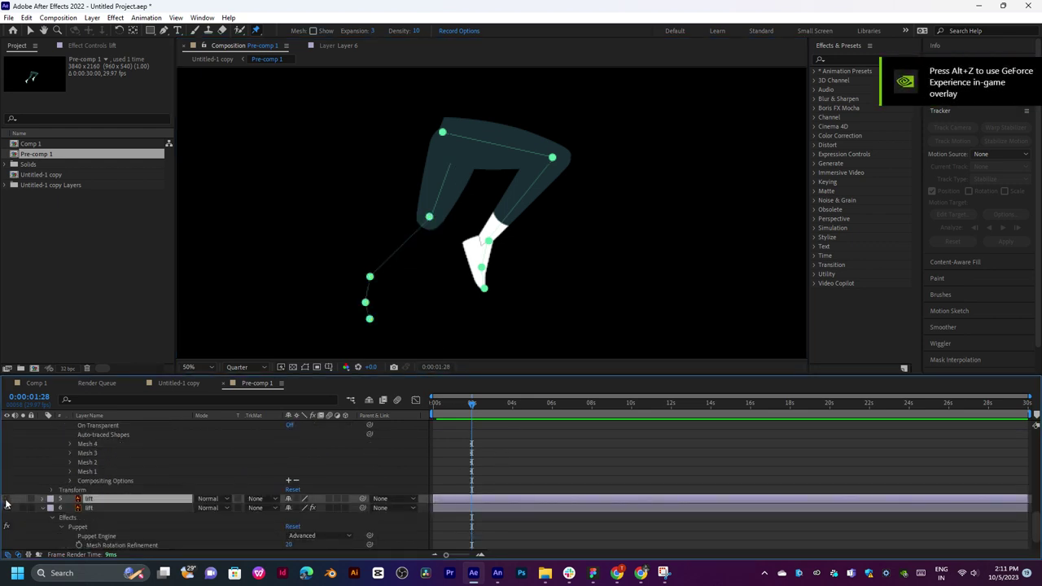
pyautogui.click(7, 499)
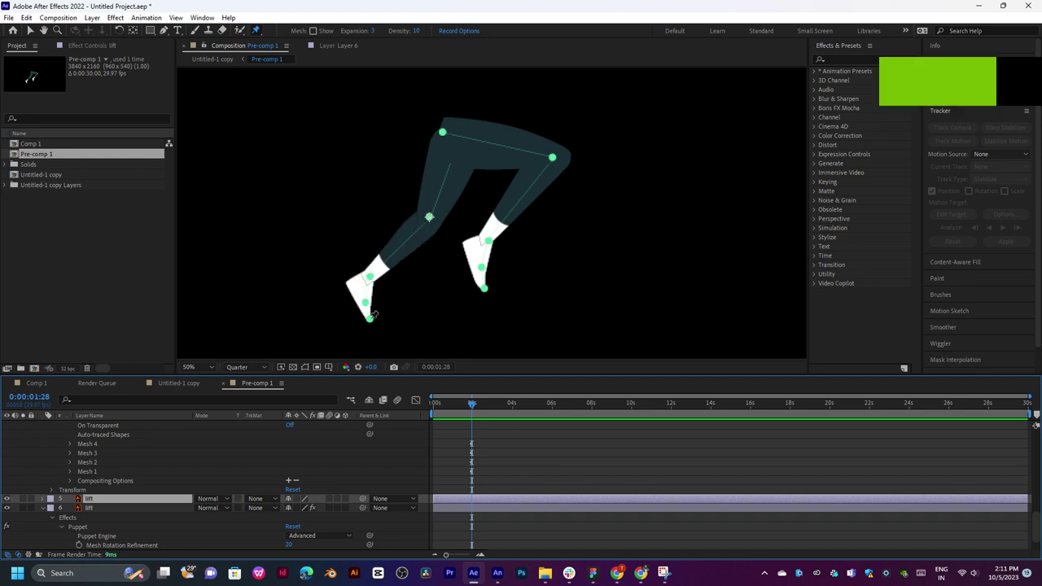
pyautogui.press('Delete')
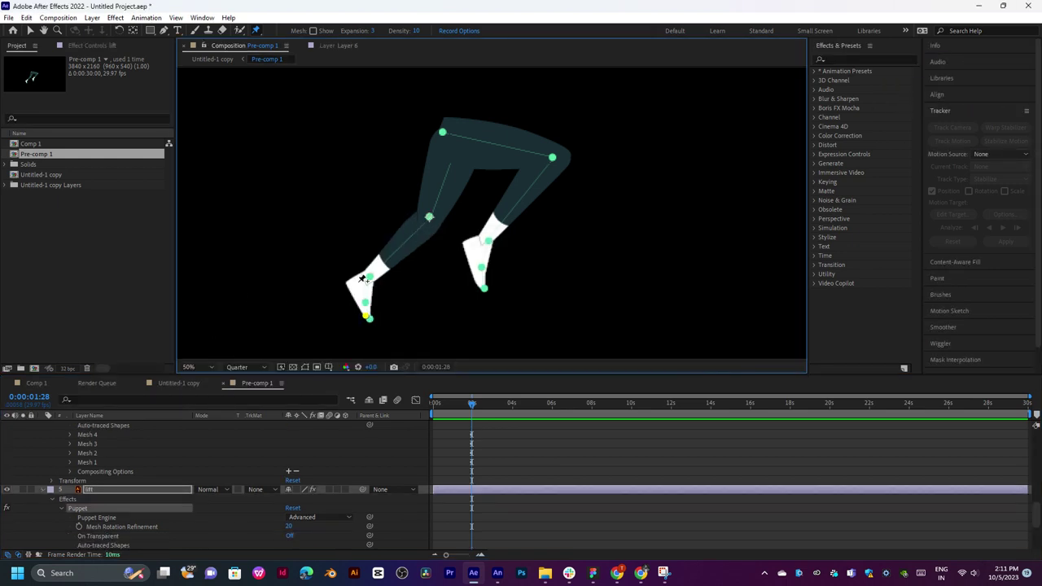
# Add a new puppet pin on the lift leg's foot and select its knee pin.
pyautogui.click(361, 281)
pyautogui.click(453, 535)
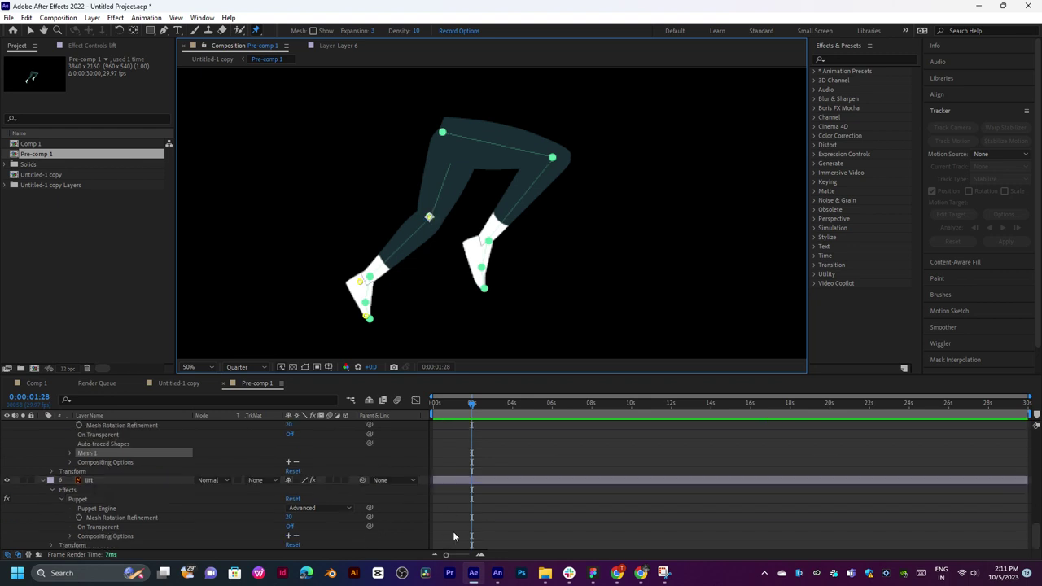
pyautogui.click(474, 485)
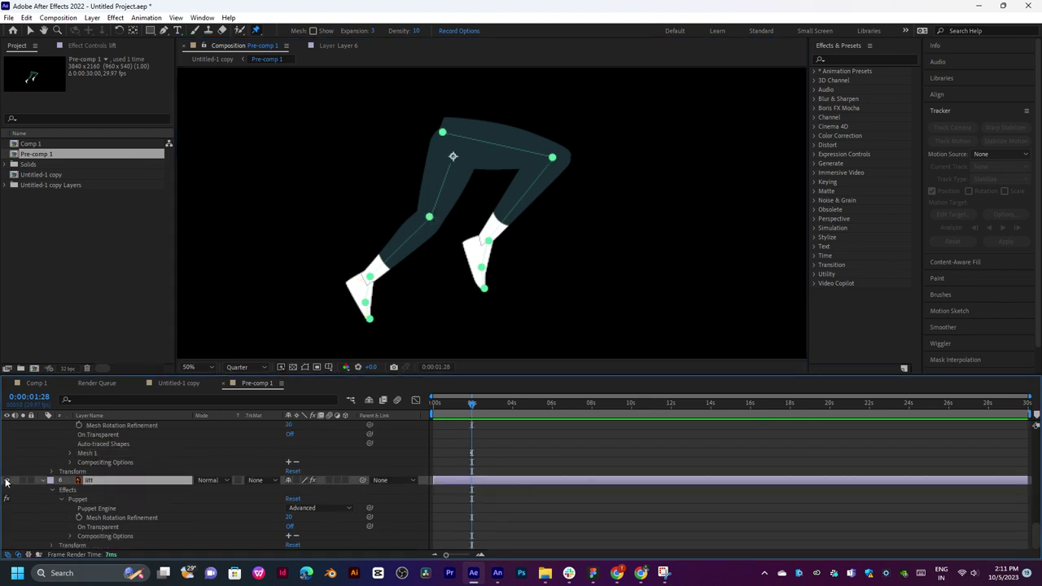
pyautogui.click(430, 217)
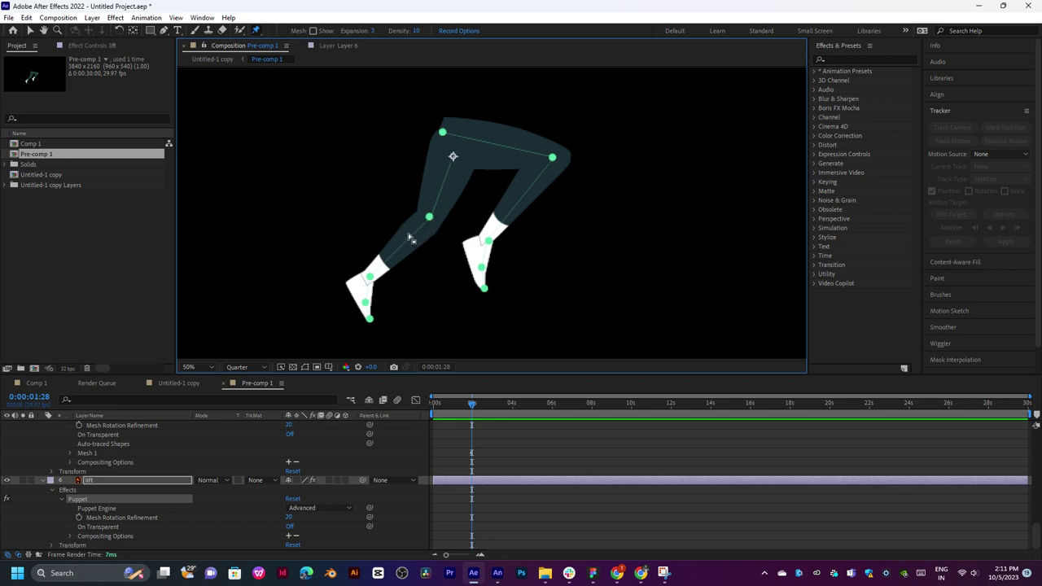
# On the ret leg layer, add puppet pins at the raised foot's ankle, toe and middle.
pyautogui.click(453, 159)
pyautogui.scroll(5, 484, 496)
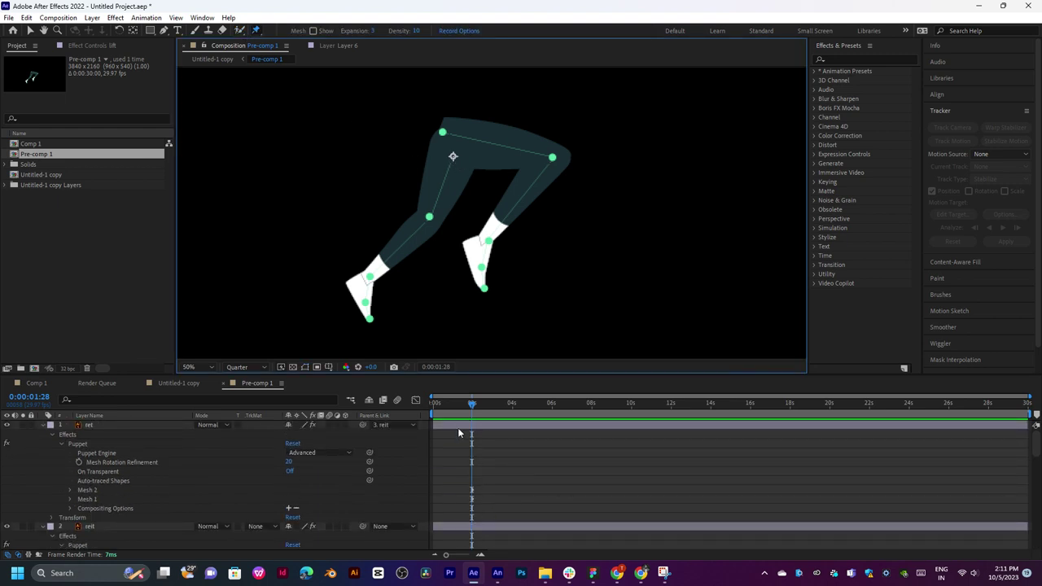
pyautogui.click(459, 424)
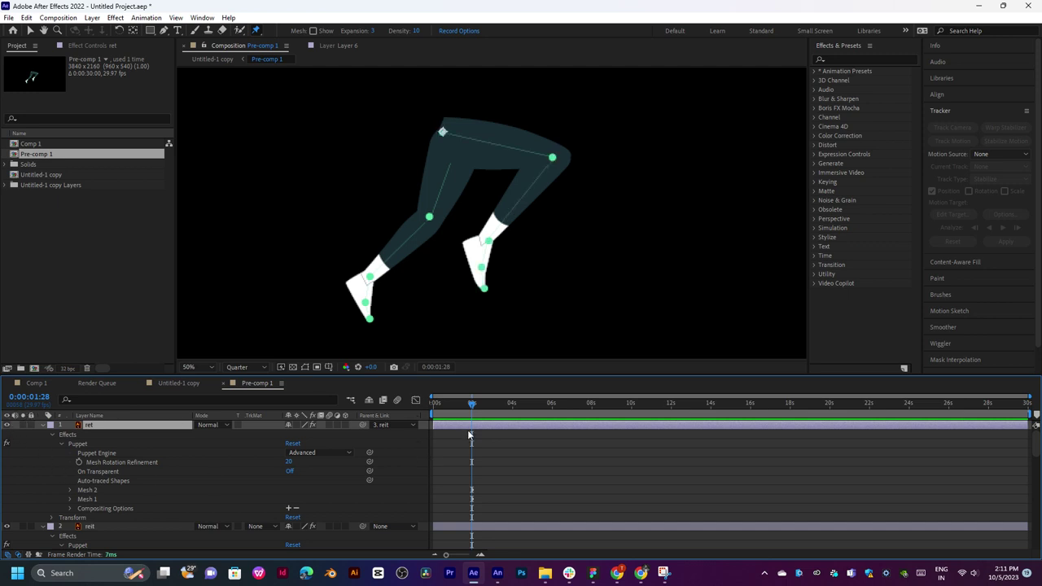
pyautogui.click(483, 285)
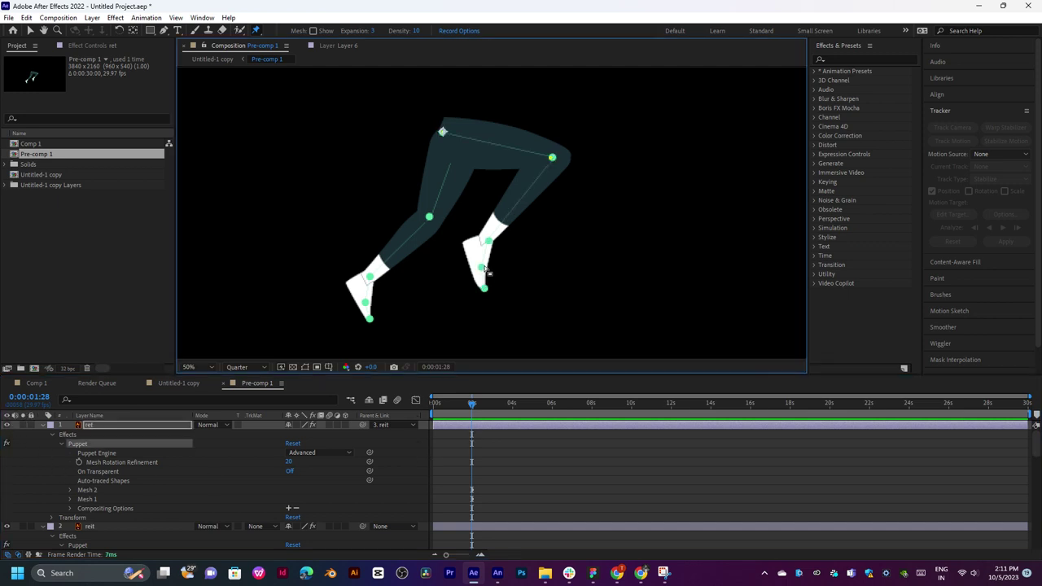
pyautogui.click(485, 265)
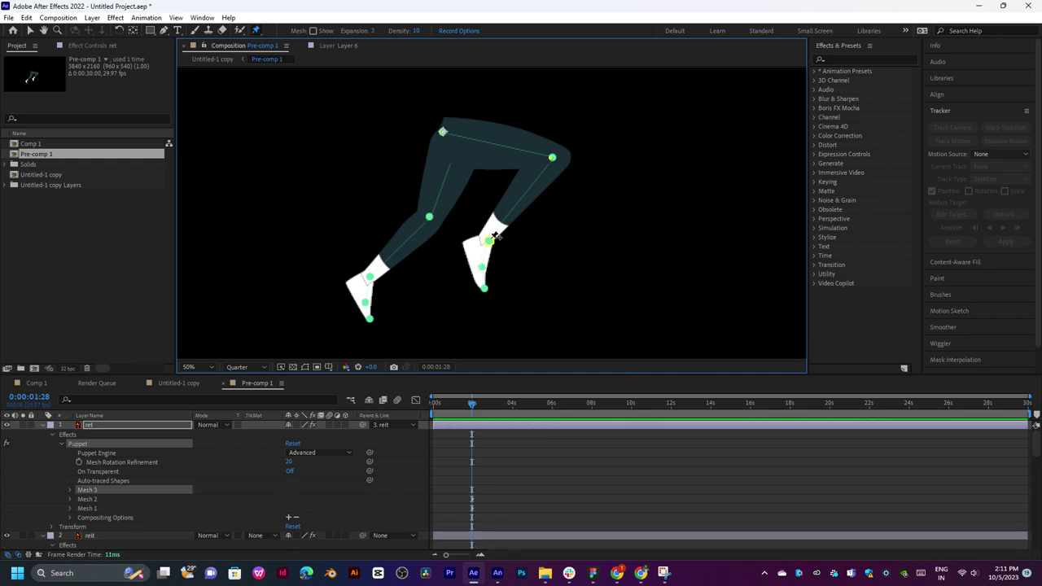
pyautogui.click(500, 302)
pyautogui.click(498, 306)
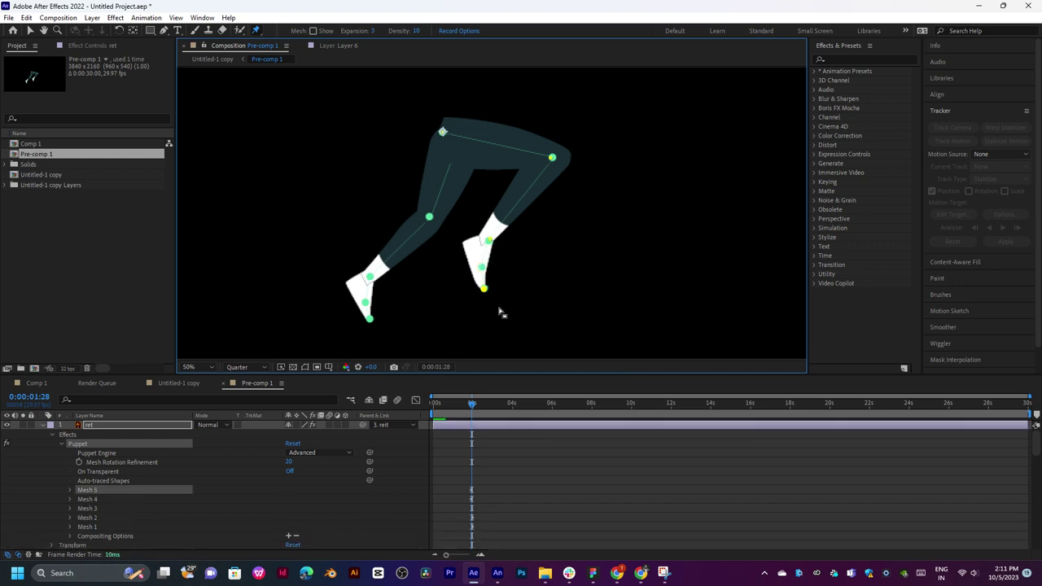
pyautogui.click(483, 267)
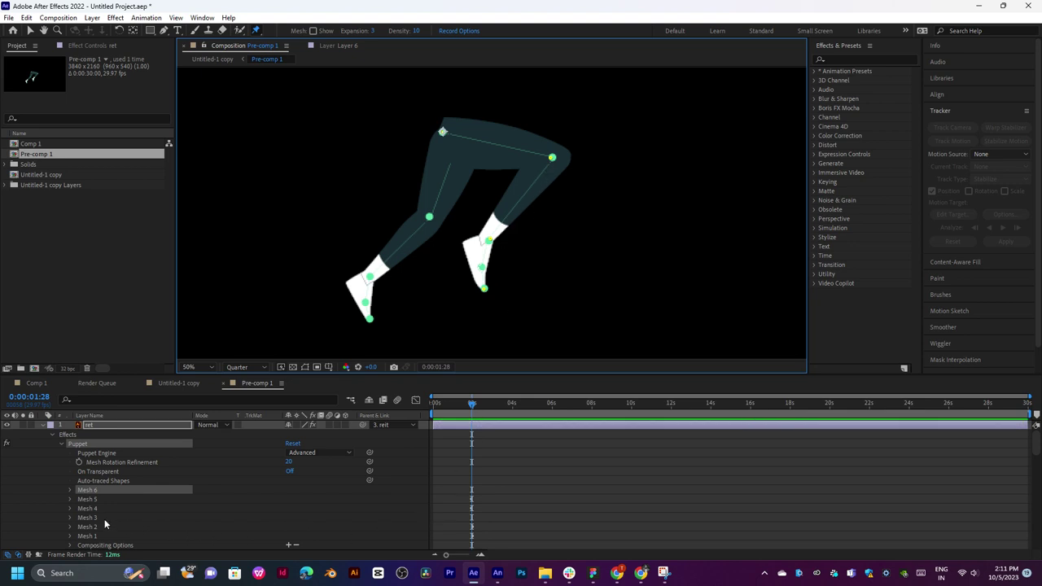
# Check Mesh 1 through Mesh 6 under the ret Puppet effect and delete Mesh 6.
pyautogui.scroll(-2, 104, 518)
pyautogui.click(95, 481)
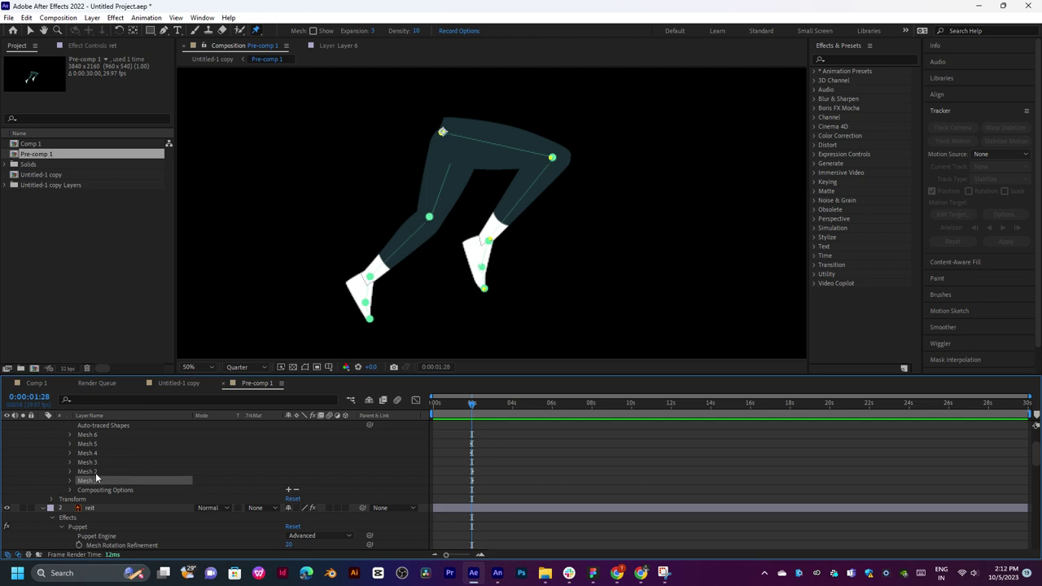
pyautogui.click(95, 473)
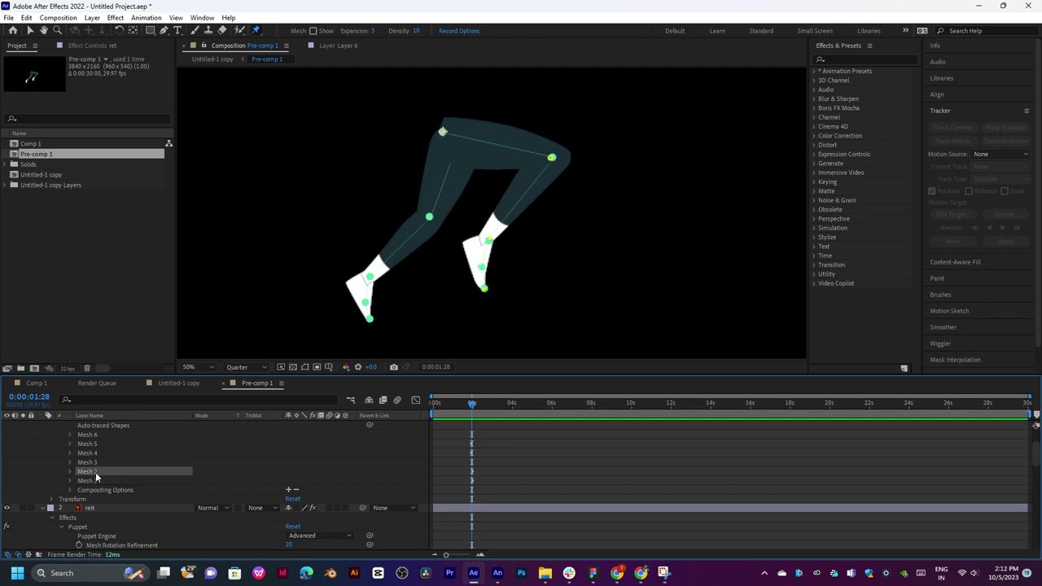
pyautogui.click(97, 462)
pyautogui.click(102, 452)
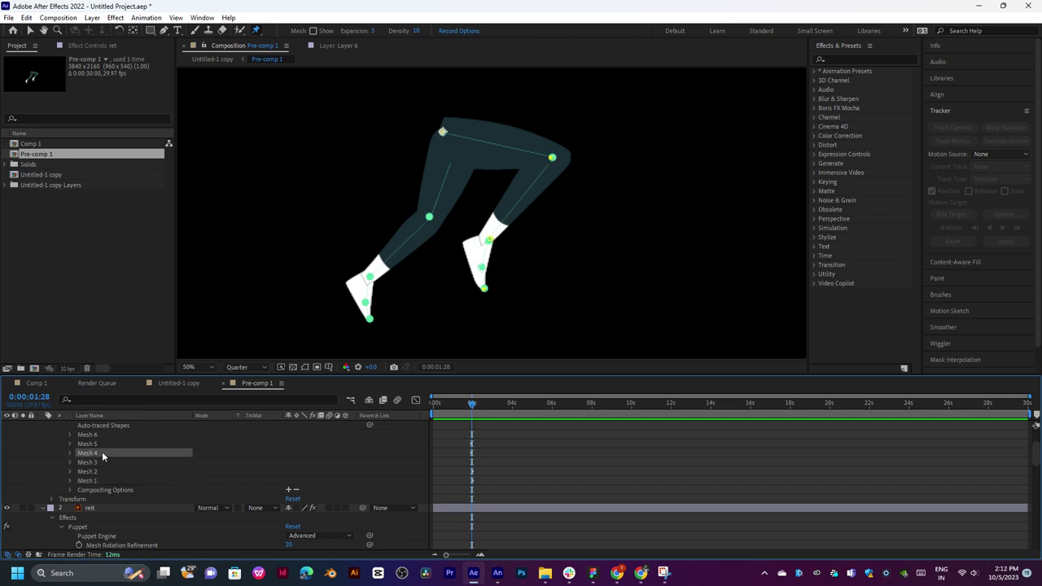
pyautogui.click(101, 444)
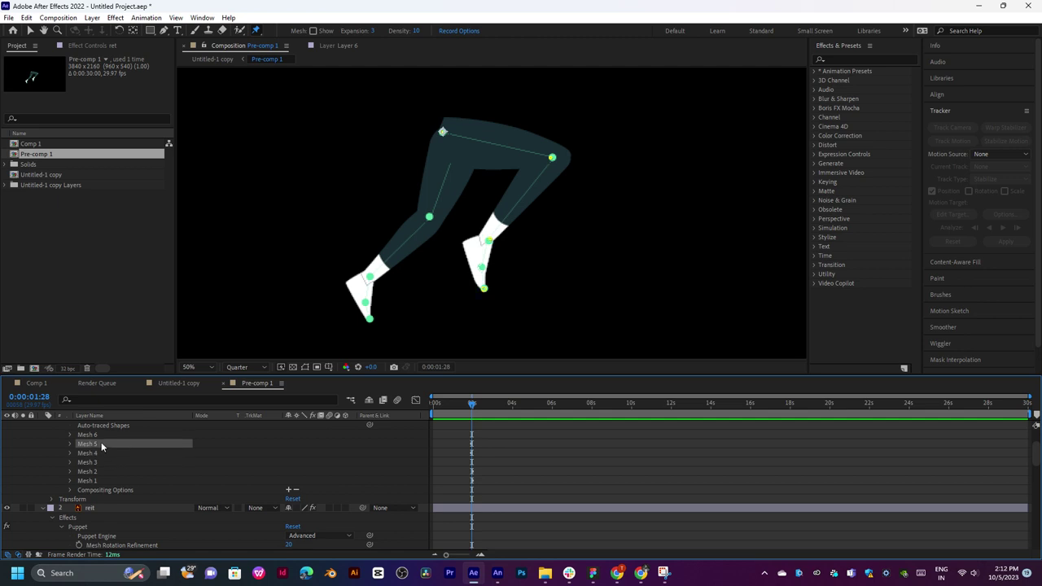
pyautogui.click(104, 434)
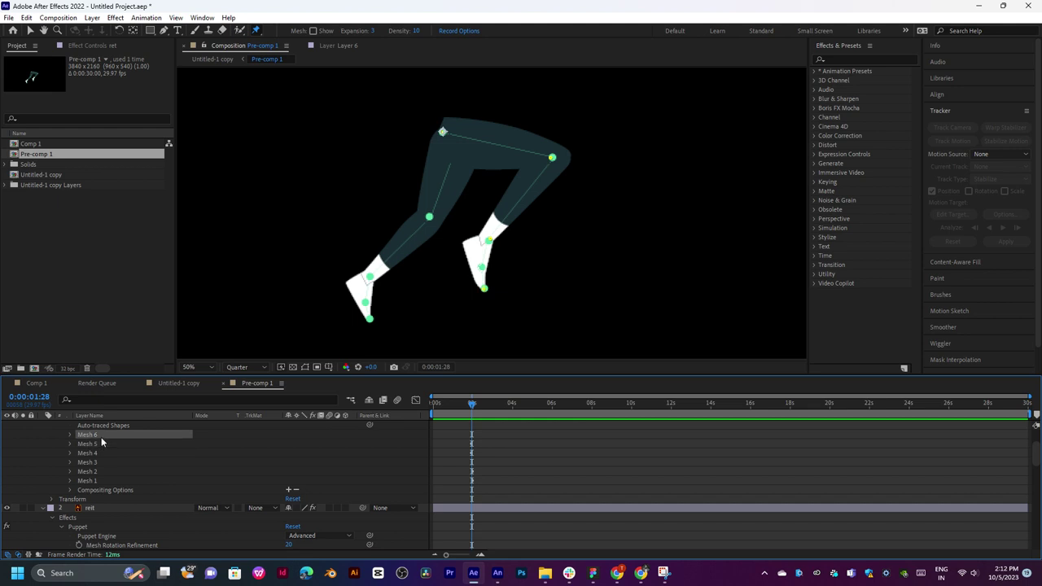
pyautogui.press('Delete')
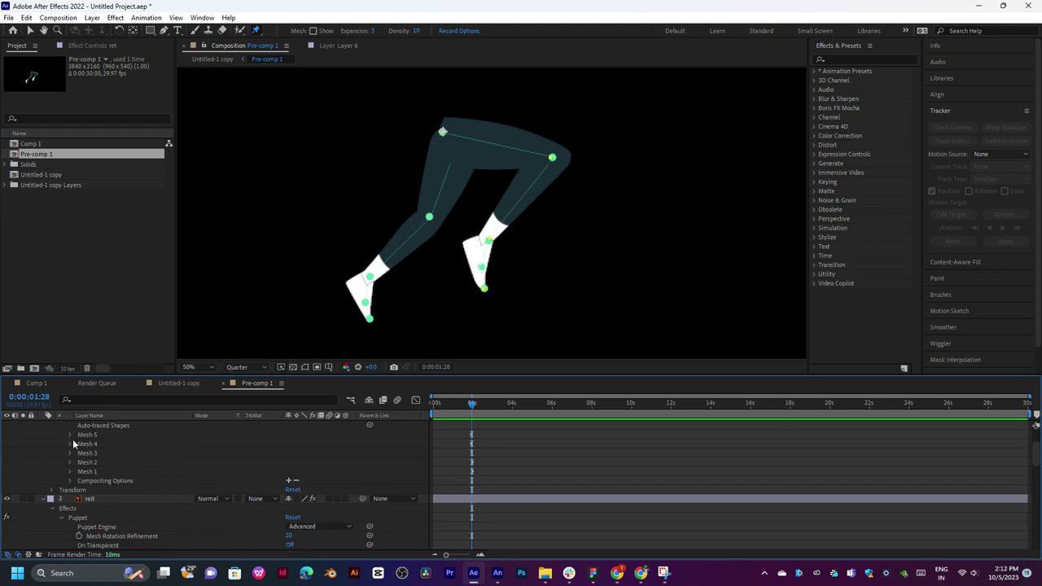
pyautogui.scroll(2, 454, 495)
# Reveal the ret layer's keyframed pin positions and preview the leg motion.
pyautogui.press('Return')
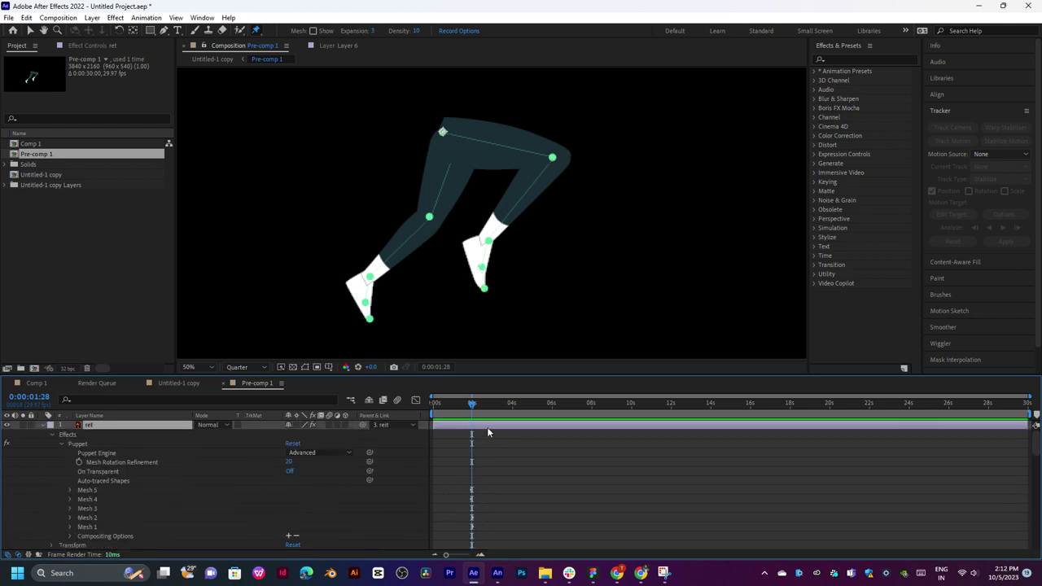
pyautogui.press('u')
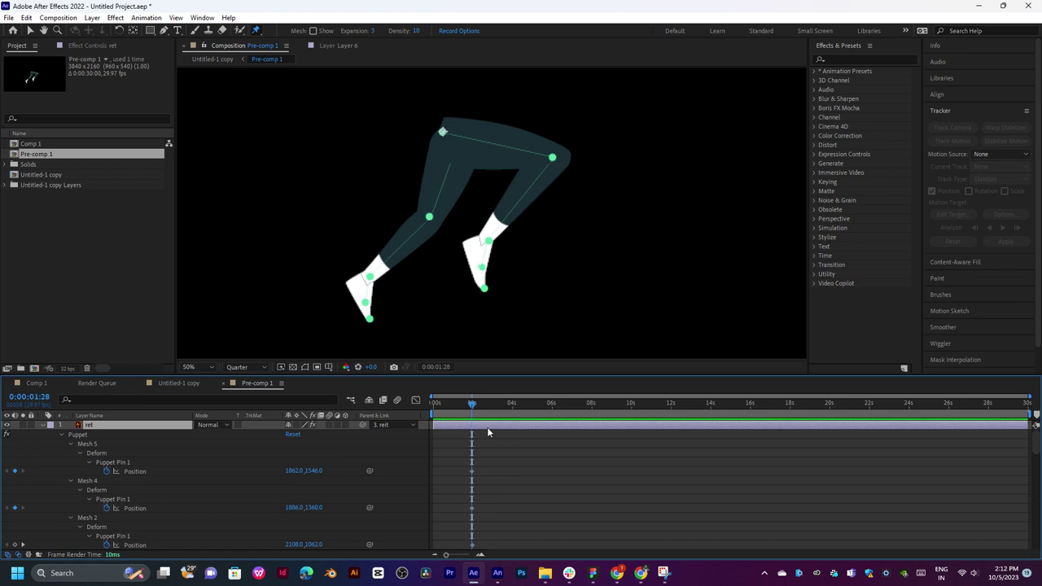
pyautogui.scroll(-1, 487, 433)
pyautogui.moveTo(501, 407); pyautogui.dragTo(513, 415)
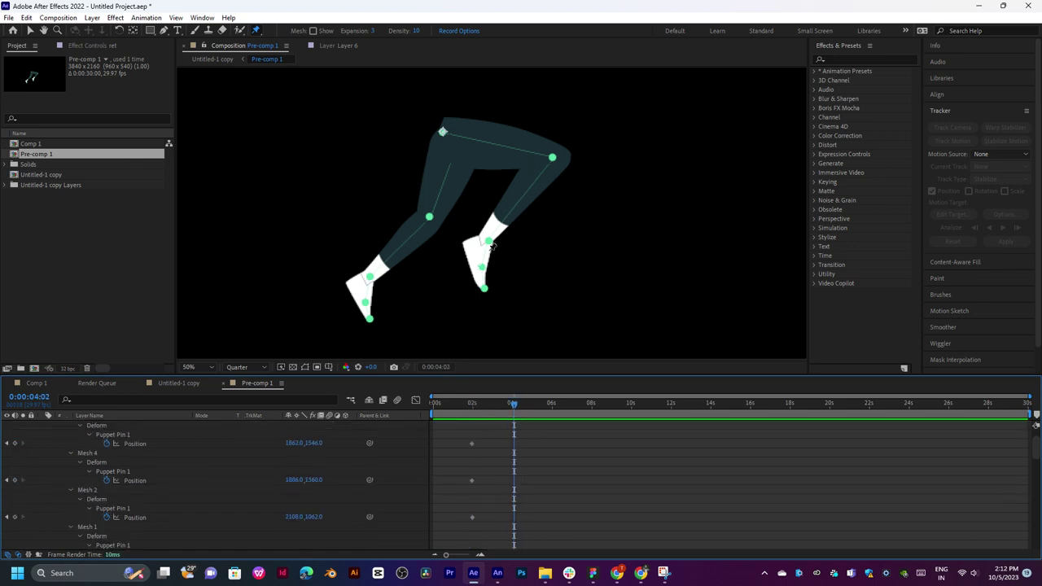
pyautogui.press('v')
pyautogui.press('space')
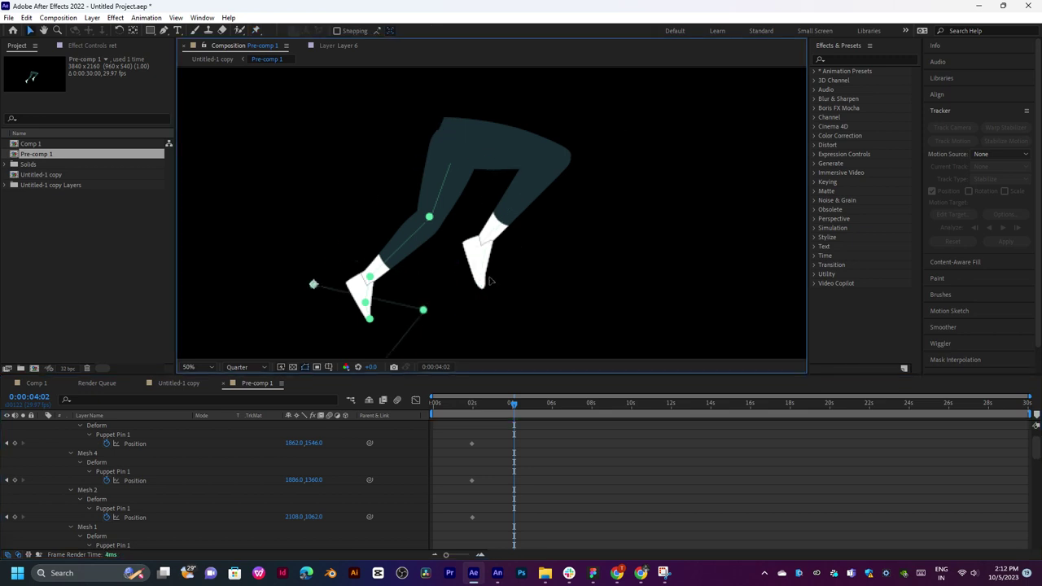
pyautogui.press('space')
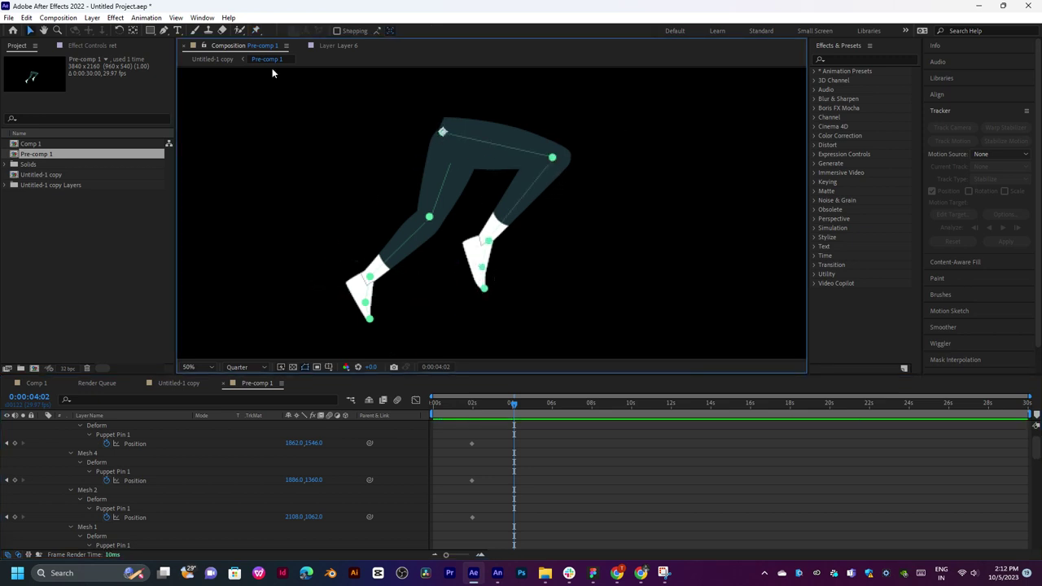
# Select all pins on the ret leg, toggle its visibility, and collapse its Puppet properties.
pyautogui.click(257, 30)
pyautogui.moveTo(586, 121)
pyautogui.mouseDown()
pyautogui.moveTo(484, 299)
pyautogui.moveTo(572, 303)
pyautogui.moveTo(527, 286)
pyautogui.moveTo(500, 307)
pyautogui.mouseUp()
pyautogui.scroll(2, 494, 455)
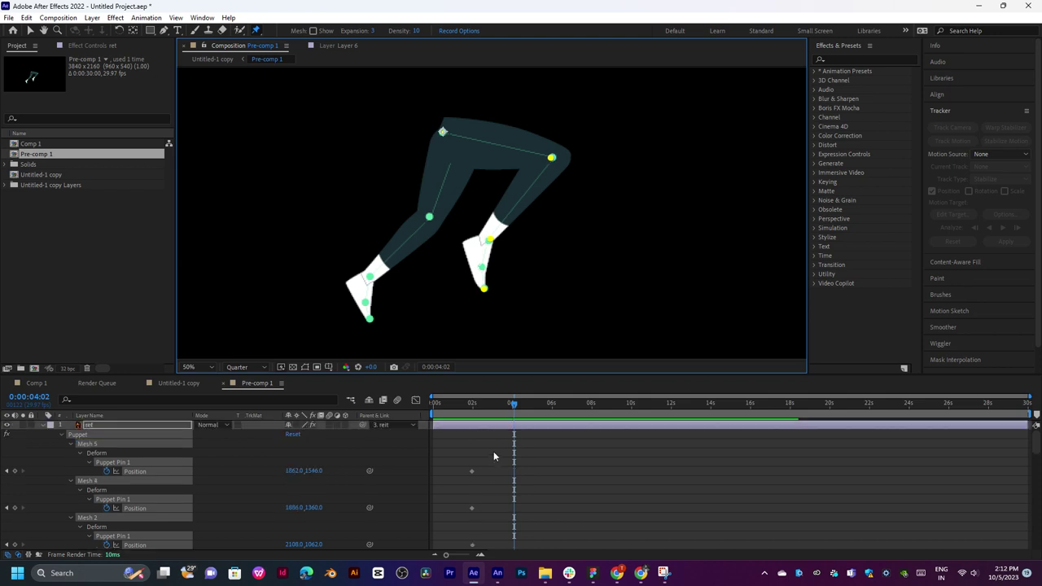
pyautogui.click(23, 429)
pyautogui.click(23, 429)
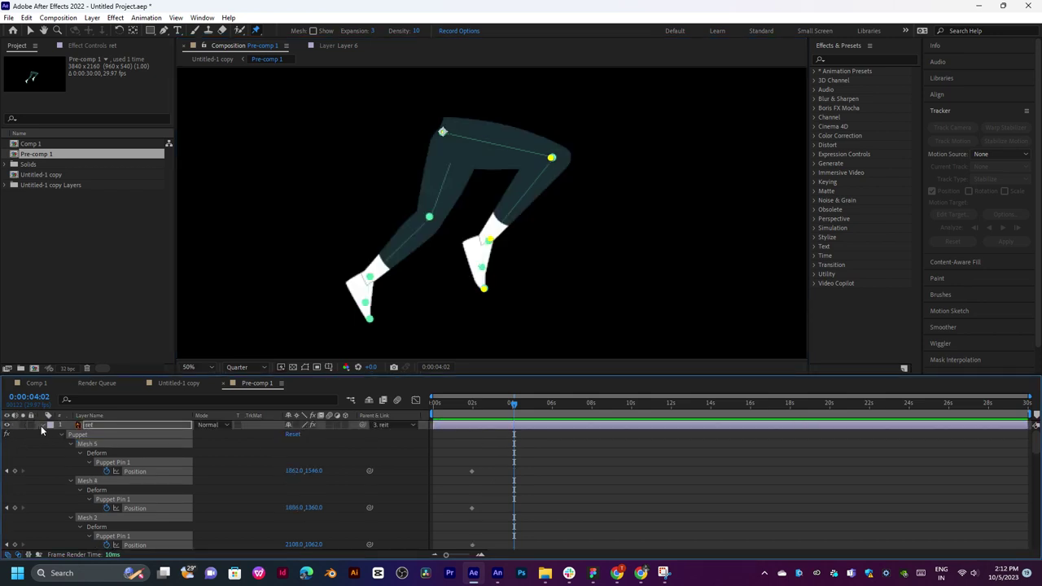
pyautogui.click(42, 425)
# Select the reit leg layer, reveal its pin keyframes, and test-deform the right foot, undoing the changes.
pyautogui.click(130, 434)
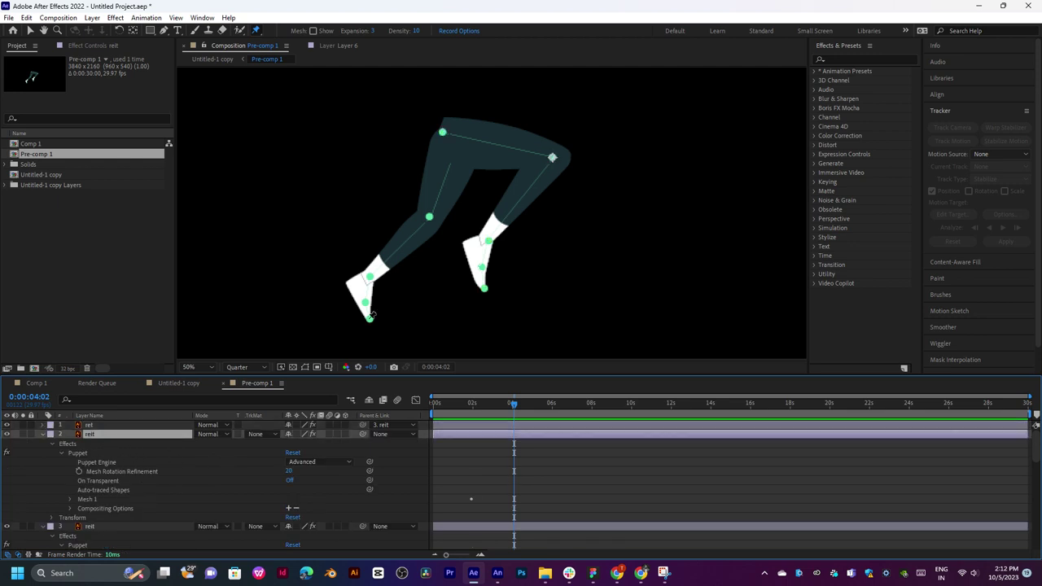
pyautogui.moveTo(489, 284); pyautogui.dragTo(497, 301)
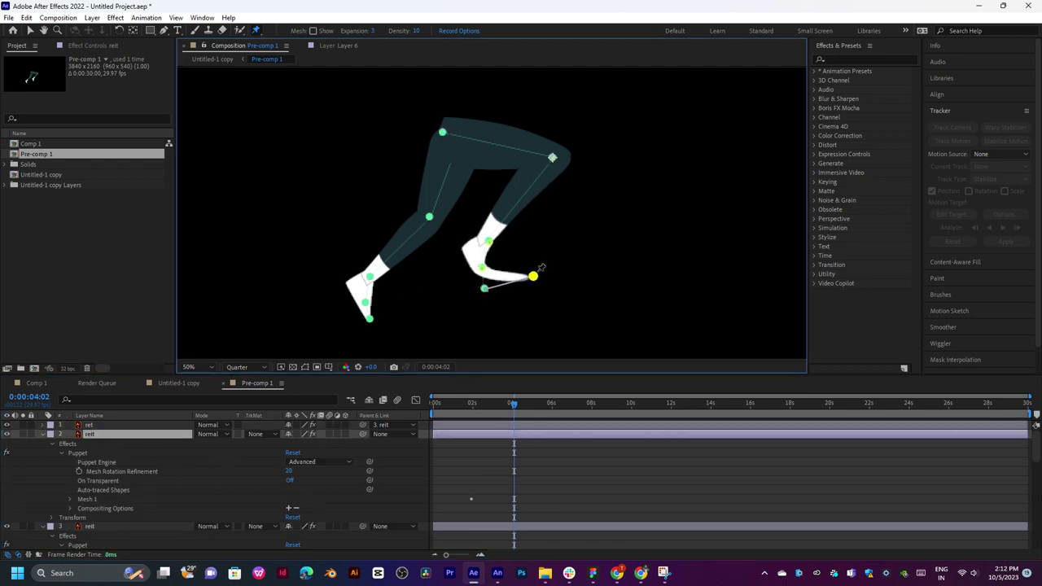
pyautogui.hotkey('ctrl', 'z')
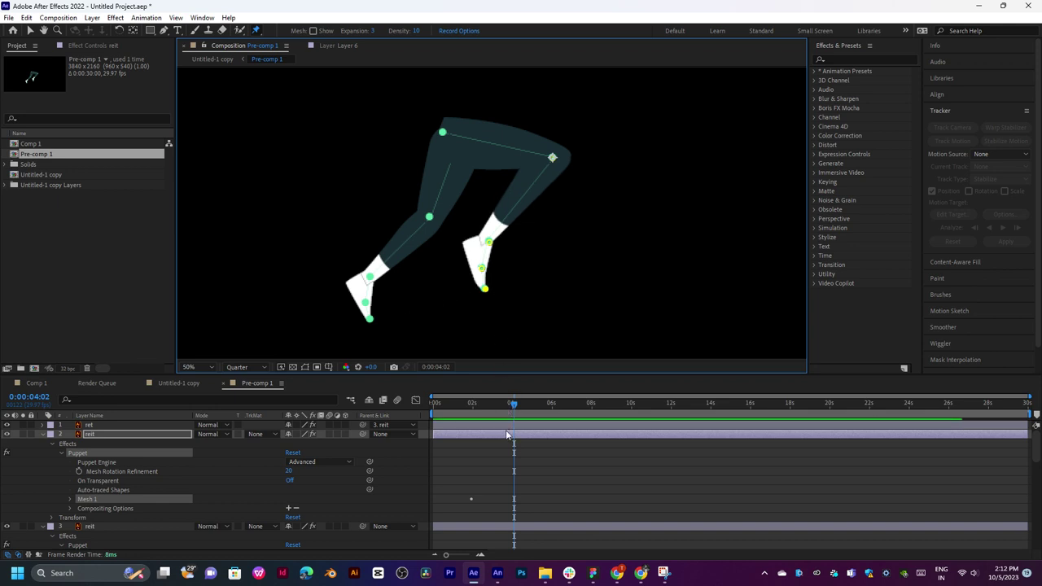
pyautogui.press('u')
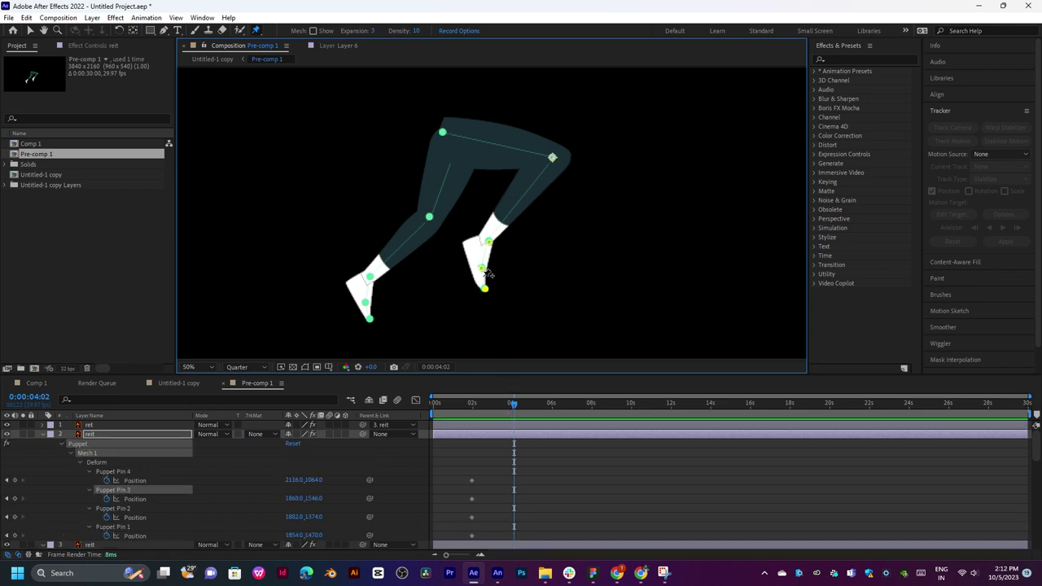
pyautogui.moveTo(483, 270)
pyautogui.mouseDown()
pyautogui.moveTo(520, 263)
pyautogui.moveTo(452, 349)
pyautogui.mouseUp()
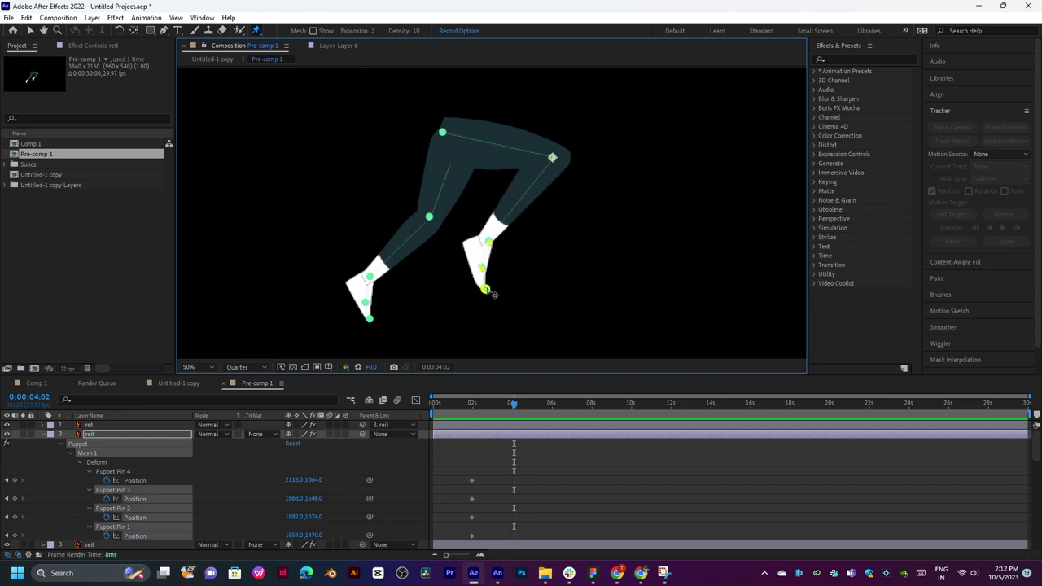
pyautogui.moveTo(493, 295); pyautogui.dragTo(583, 284)
pyautogui.hotkey('ctrl', 'z')
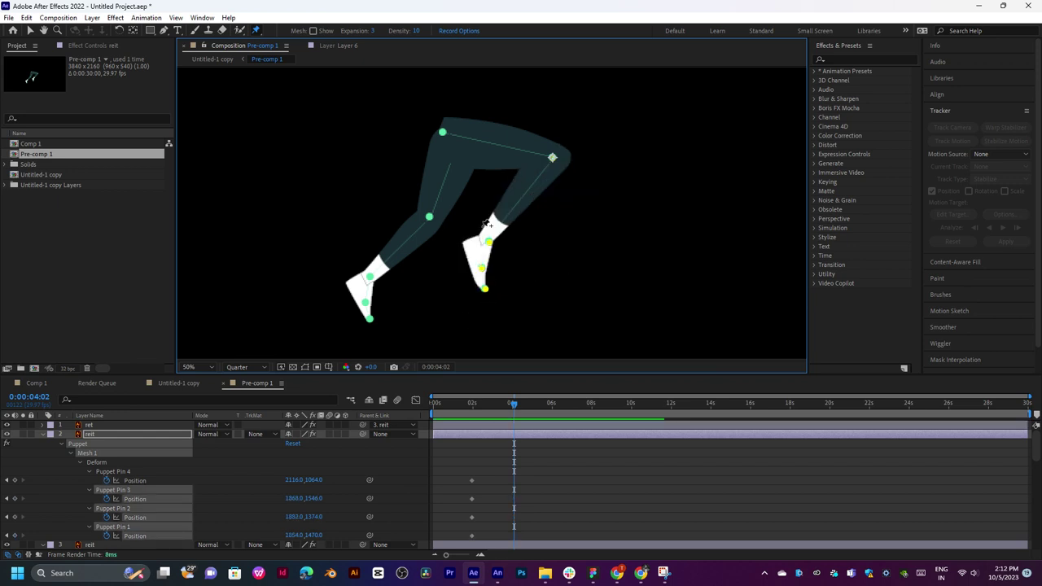
# Place Puppet Pin 5 on the right foot after a trial pin, undoing the test bends.
pyautogui.moveTo(465, 226)
pyautogui.mouseDown()
pyautogui.moveTo(512, 311)
pyautogui.moveTo(606, 292)
pyautogui.mouseUp()
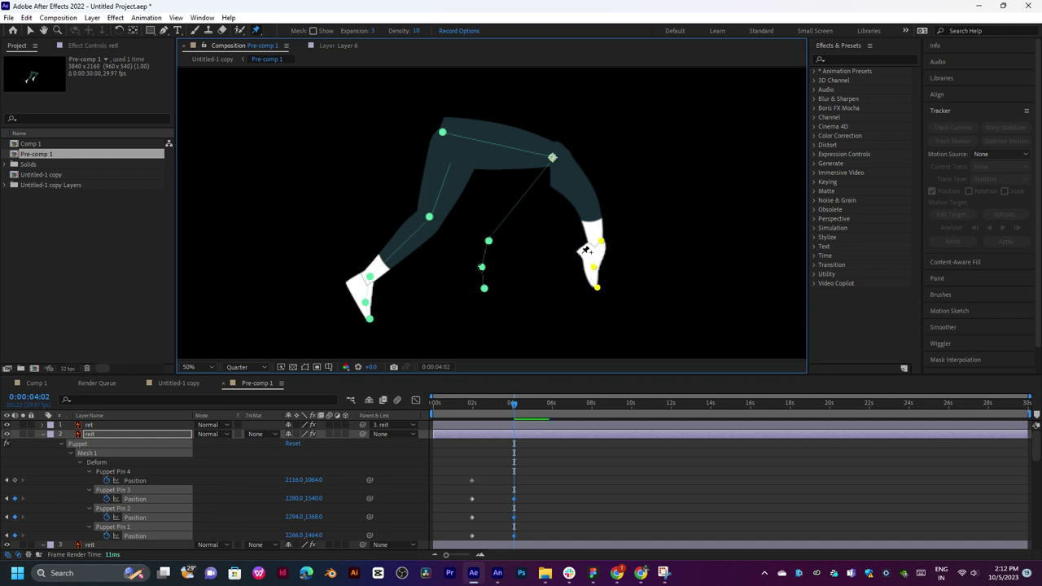
pyautogui.click(581, 253)
pyautogui.moveTo(580, 253); pyautogui.dragTo(563, 267)
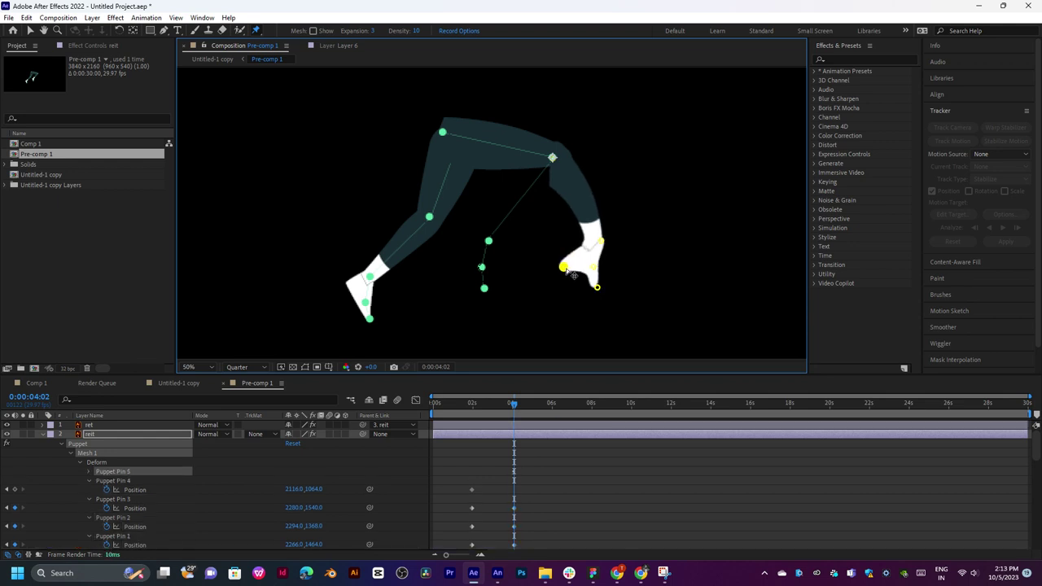
pyautogui.hotkey('ctrl', 'z')
pyautogui.hotkey('ctrl', 'z')
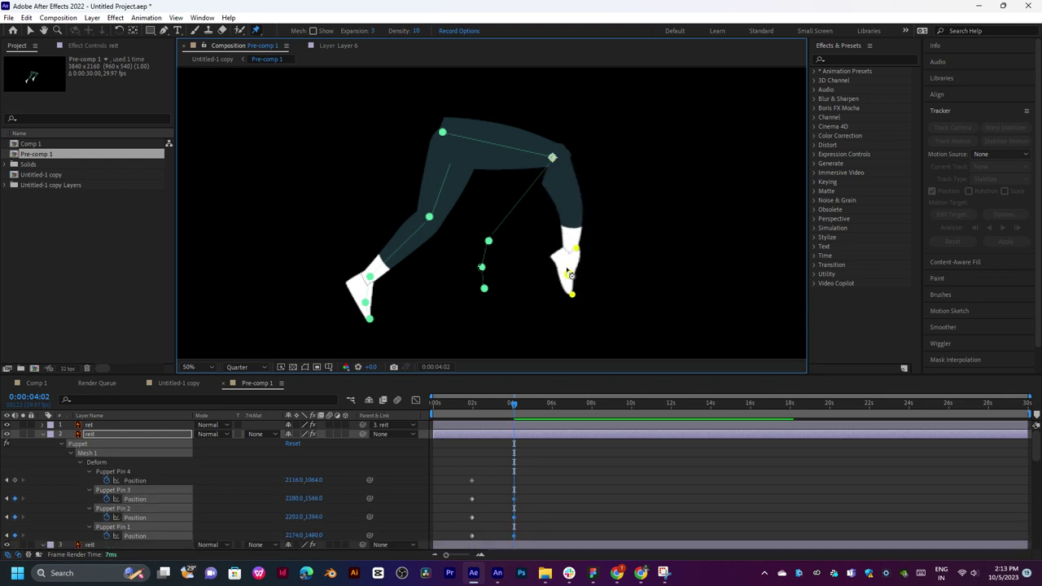
pyautogui.hotkey('ctrl', 'z')
pyautogui.click(466, 243)
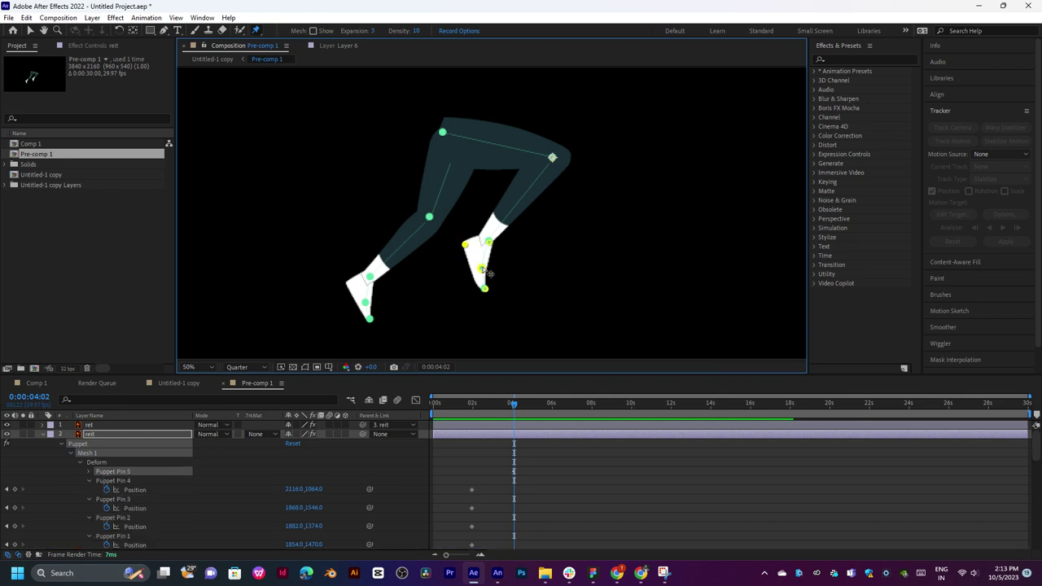
pyautogui.moveTo(485, 291); pyautogui.dragTo(577, 273)
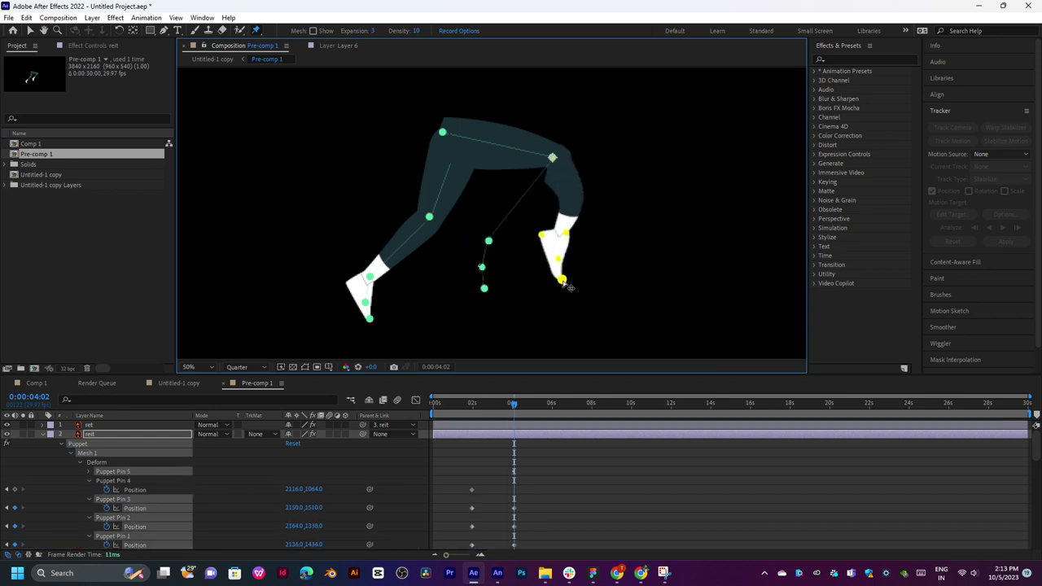
pyautogui.hotkey('ctrl', 'z')
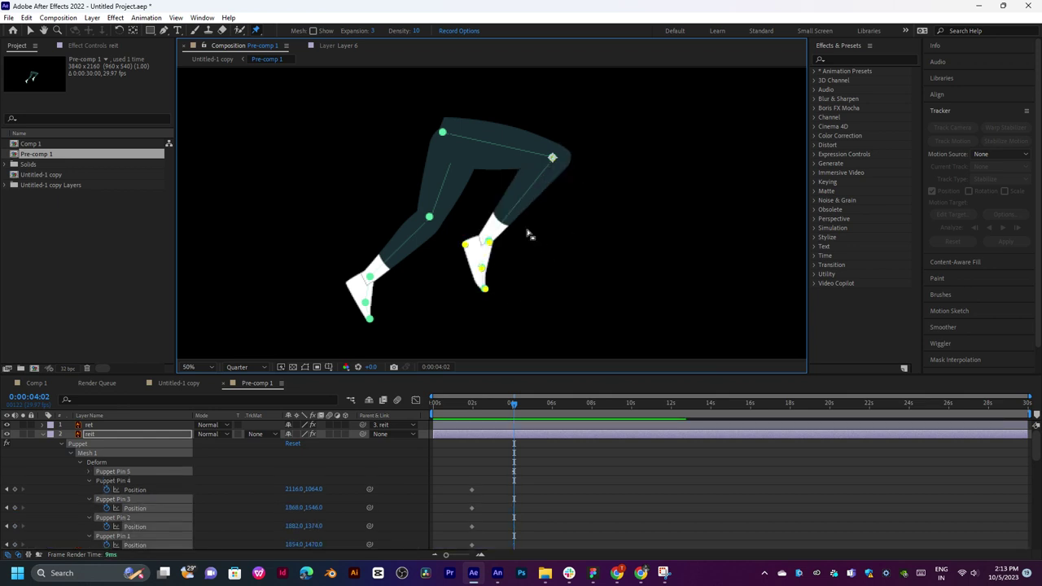
# Add Puppet Pins 6 to 10 on the lower leg, ankle, foot and near the knee.
pyautogui.click(501, 204)
pyautogui.click(509, 219)
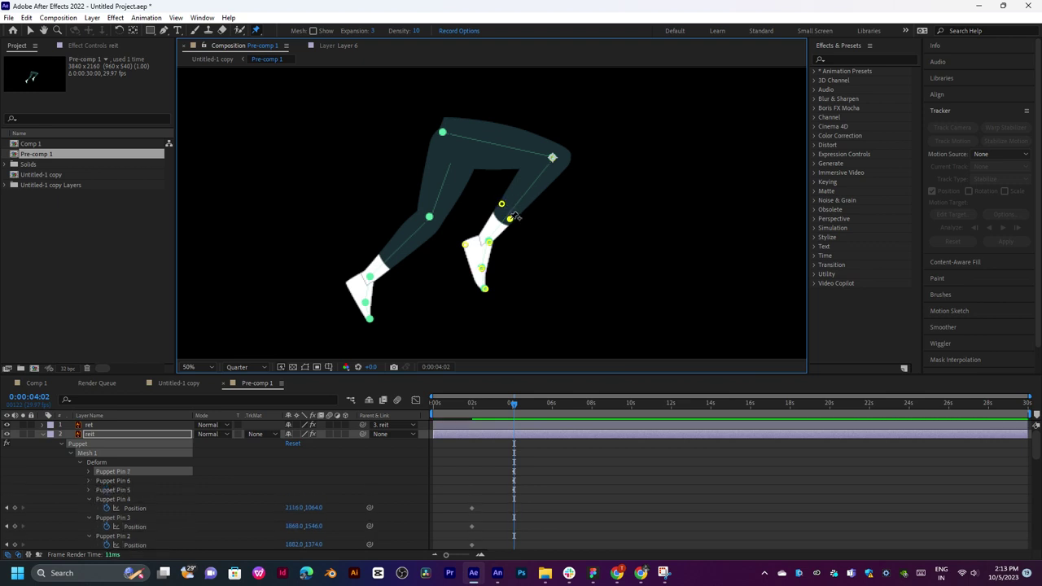
pyautogui.click(482, 231)
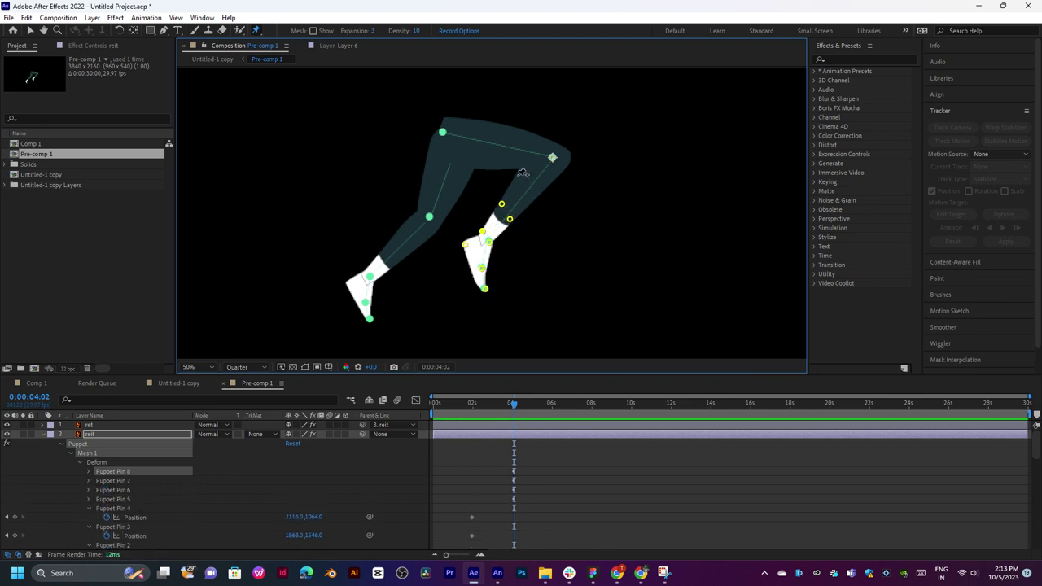
pyautogui.click(520, 172)
pyautogui.click(550, 181)
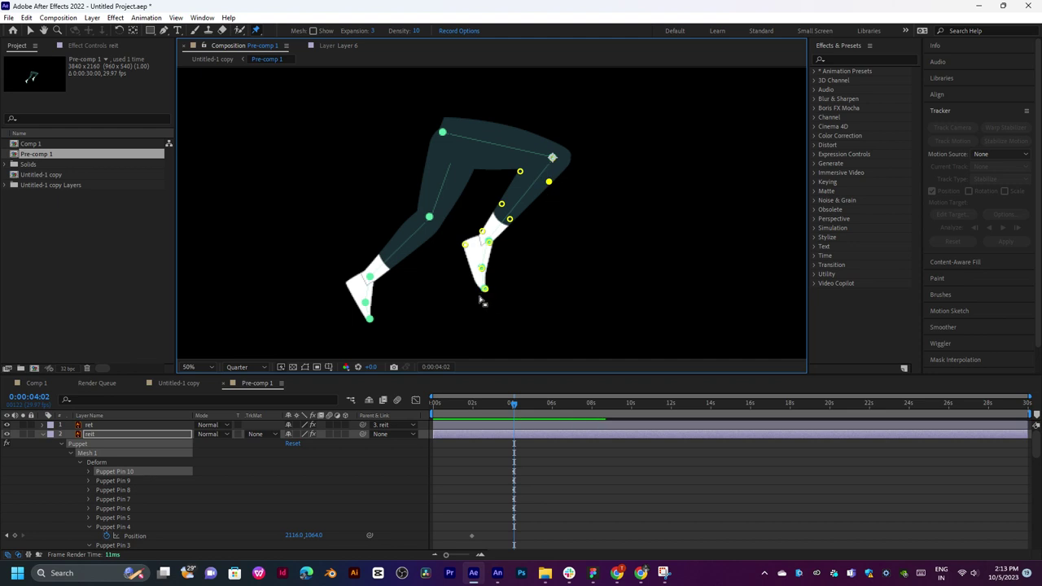
# Select the right foot and lower-leg pins and test their deformation, undoing the moves.
pyautogui.moveTo(471, 187); pyautogui.dragTo(531, 329)
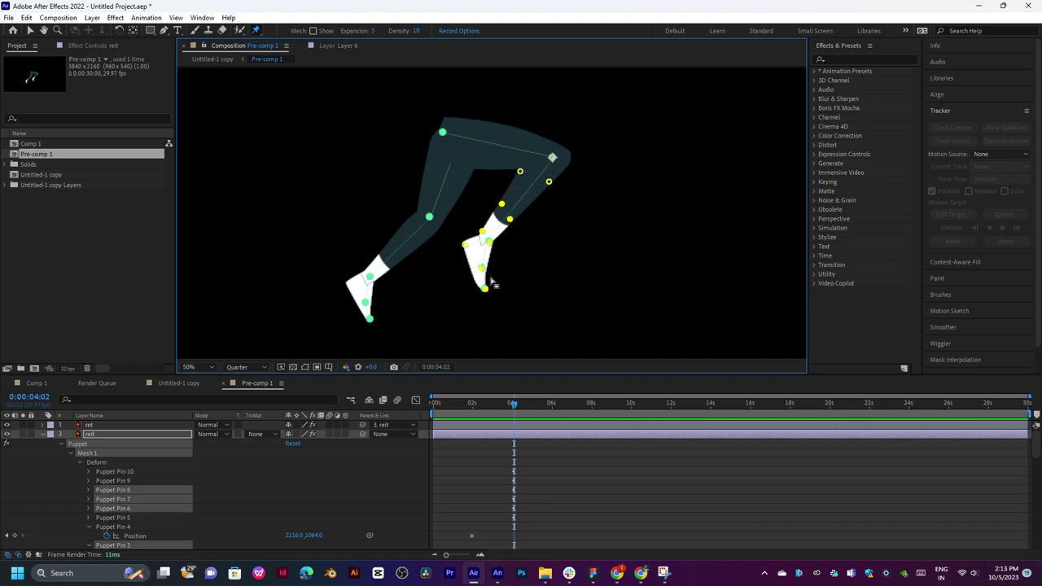
pyautogui.moveTo(485, 287); pyautogui.dragTo(539, 279)
pyautogui.hotkey('ctrl', 'z')
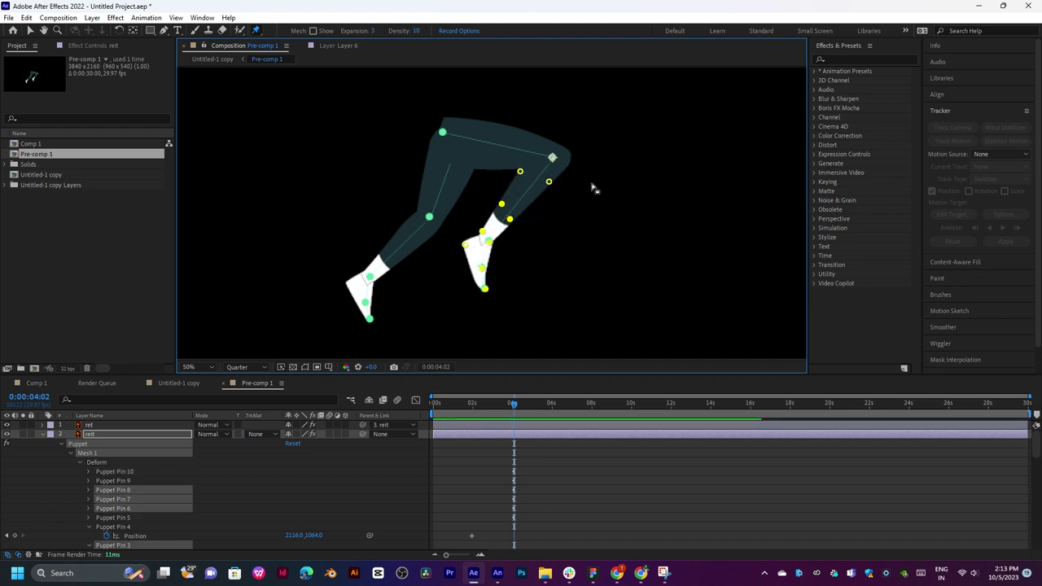
pyautogui.moveTo(605, 171)
pyautogui.mouseDown()
pyautogui.moveTo(462, 308)
pyautogui.moveTo(541, 289)
pyautogui.mouseUp()
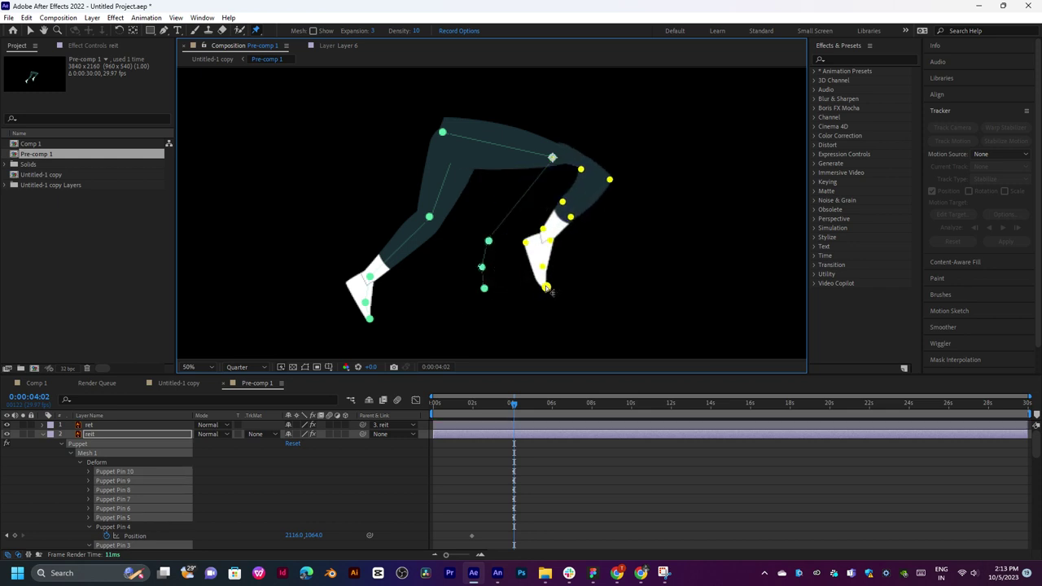
pyautogui.hotkey('ctrl', 'z')
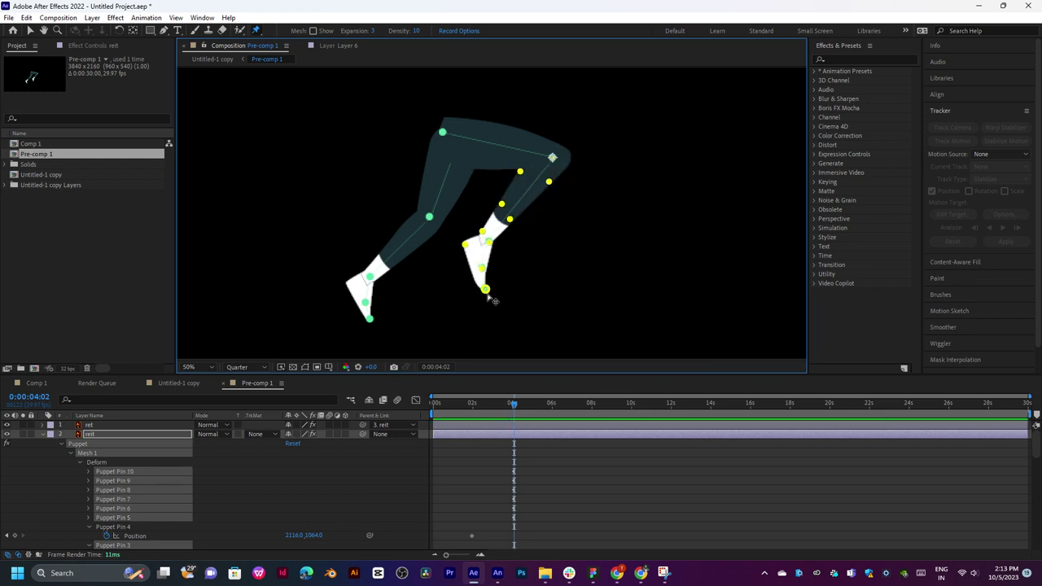
pyautogui.moveTo(490, 298)
pyautogui.mouseDown()
pyautogui.moveTo(489, 311)
pyautogui.moveTo(489, 300)
pyautogui.mouseUp()
# Toggle the reit layer's pin and Puppet properties, then reveal its Rotation property.
pyautogui.press('u')
pyautogui.press('e')
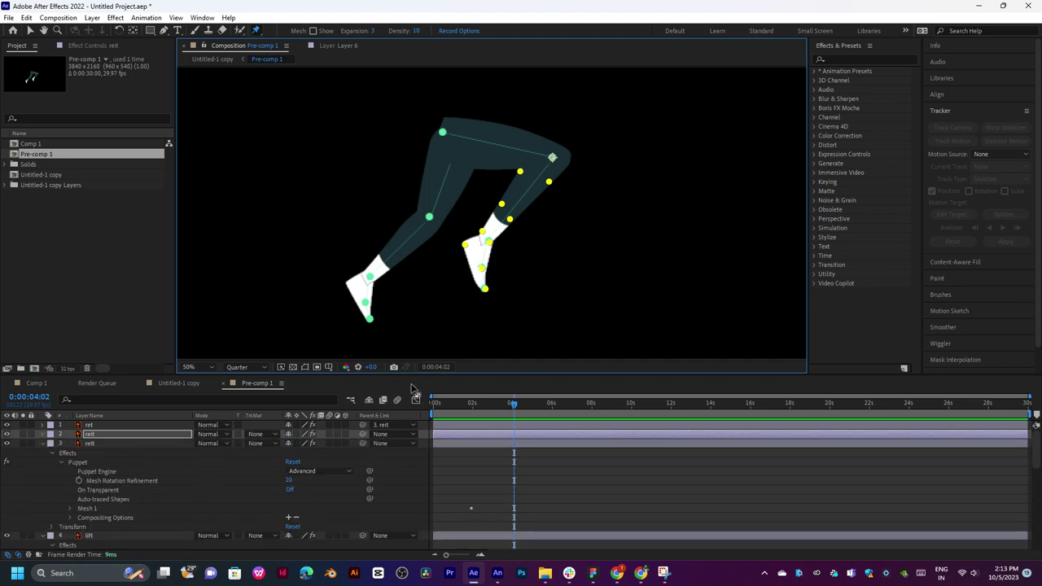
pyautogui.press('u')
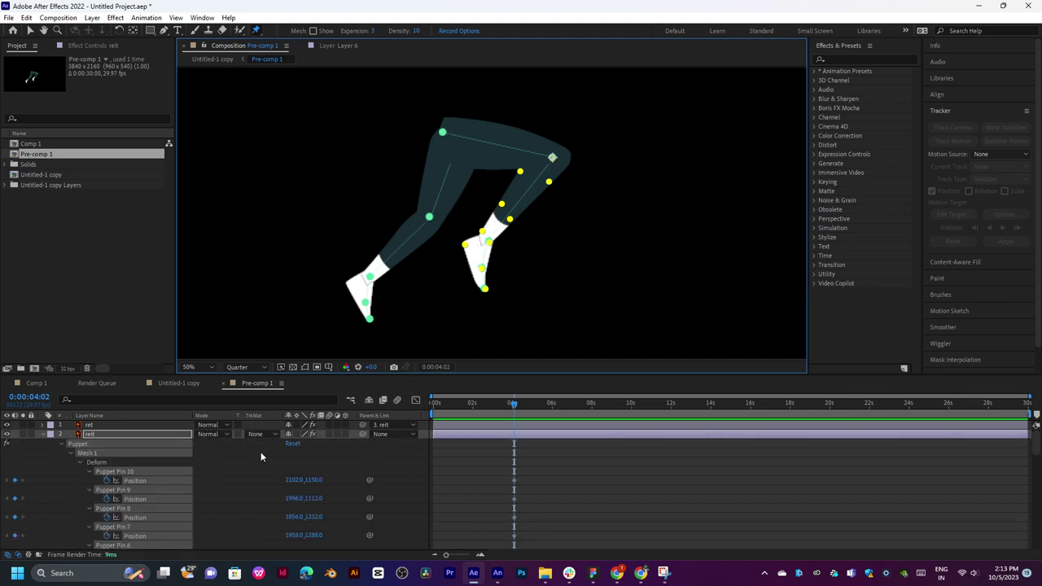
pyautogui.press('r')
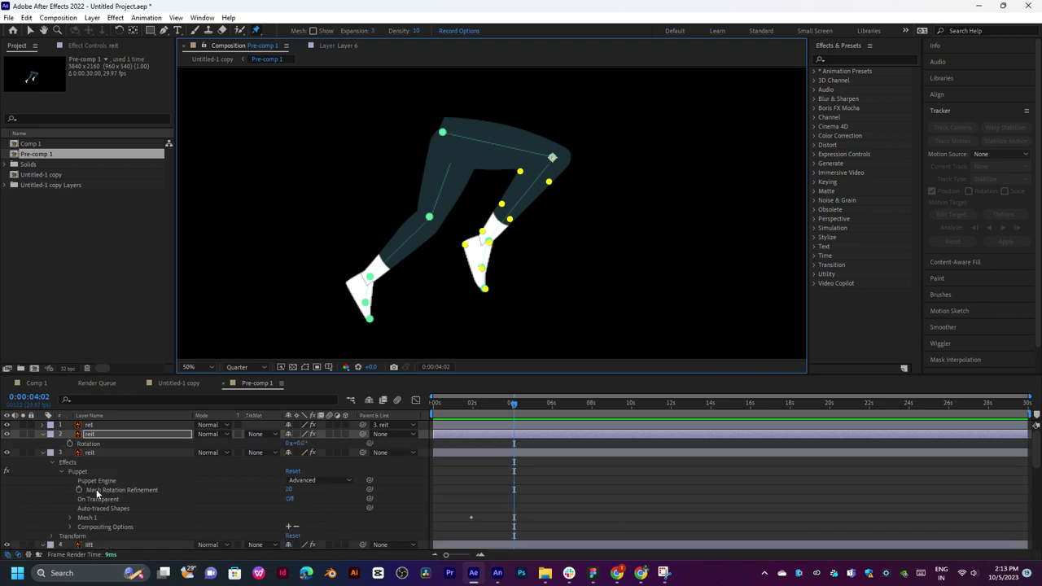
pyautogui.click(285, 490)
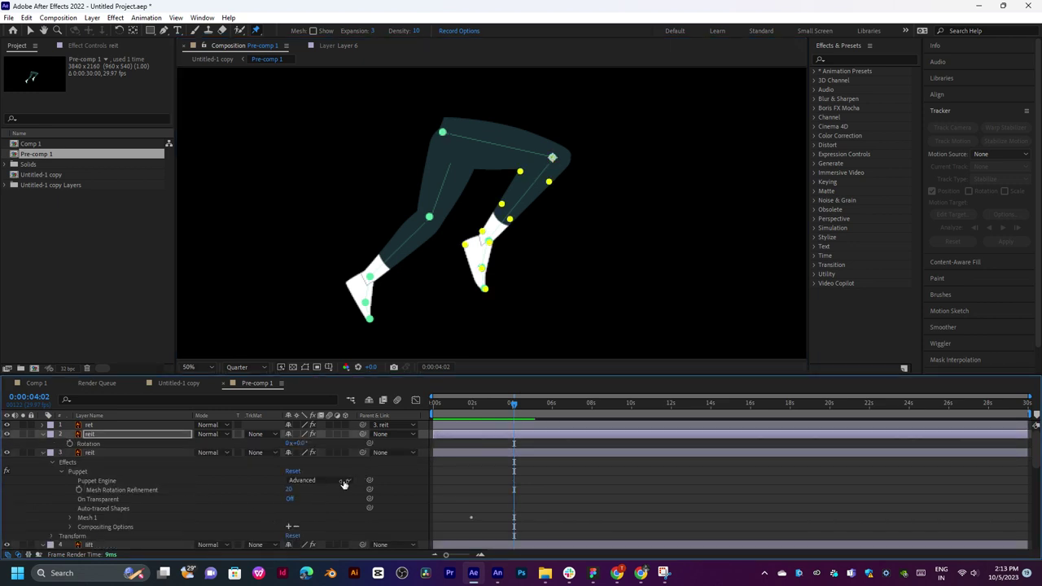
# Test-bend the right foot's pins, then exit pin editing and reselect the reit layer.
pyautogui.click(491, 281)
pyautogui.moveTo(491, 282)
pyautogui.mouseDown()
pyautogui.moveTo(506, 304)
pyautogui.moveTo(516, 296)
pyautogui.mouseUp()
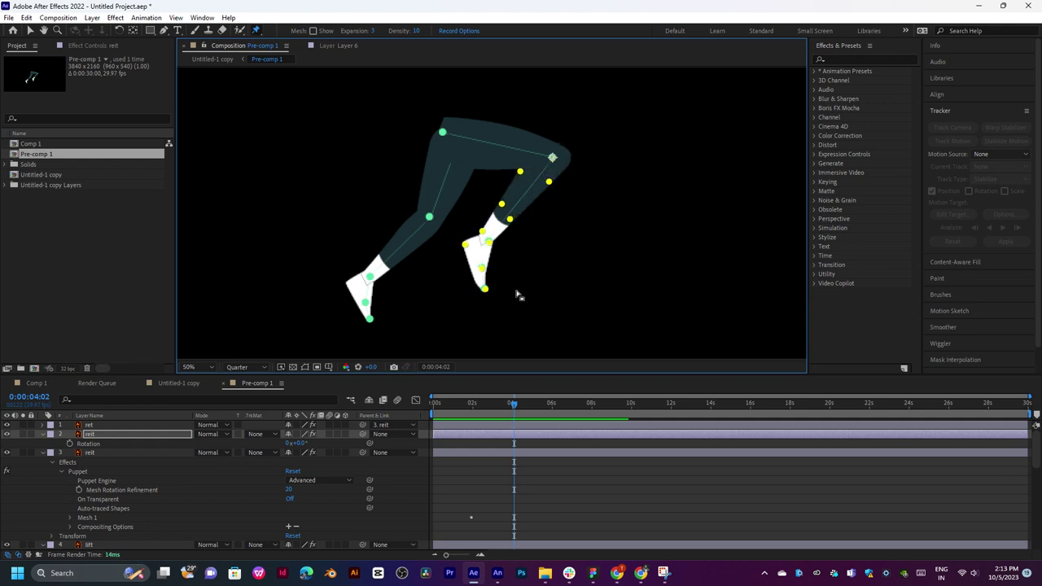
pyautogui.moveTo(585, 175); pyautogui.dragTo(493, 278)
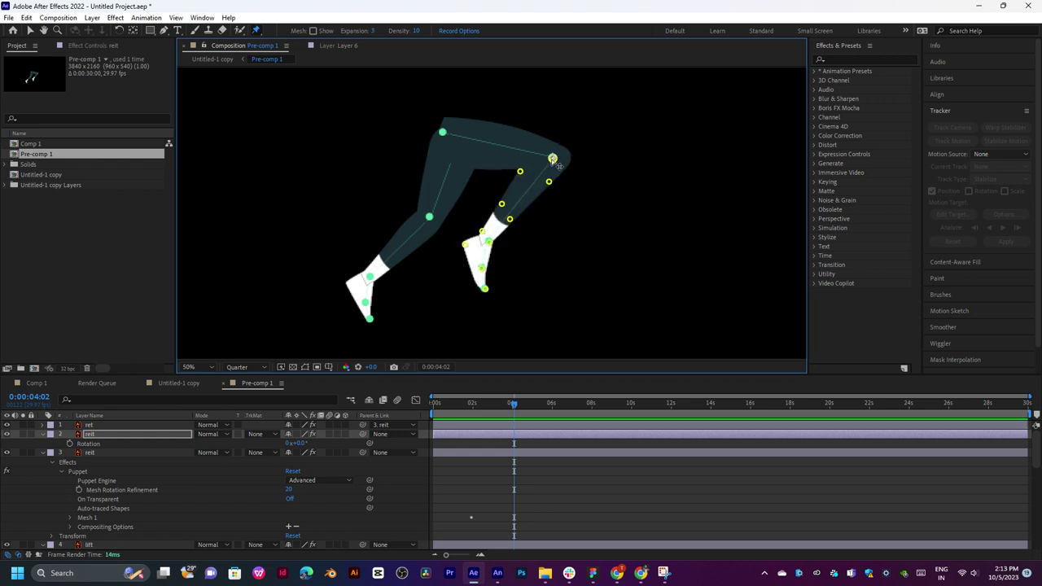
pyautogui.press('v')
pyautogui.click(501, 437)
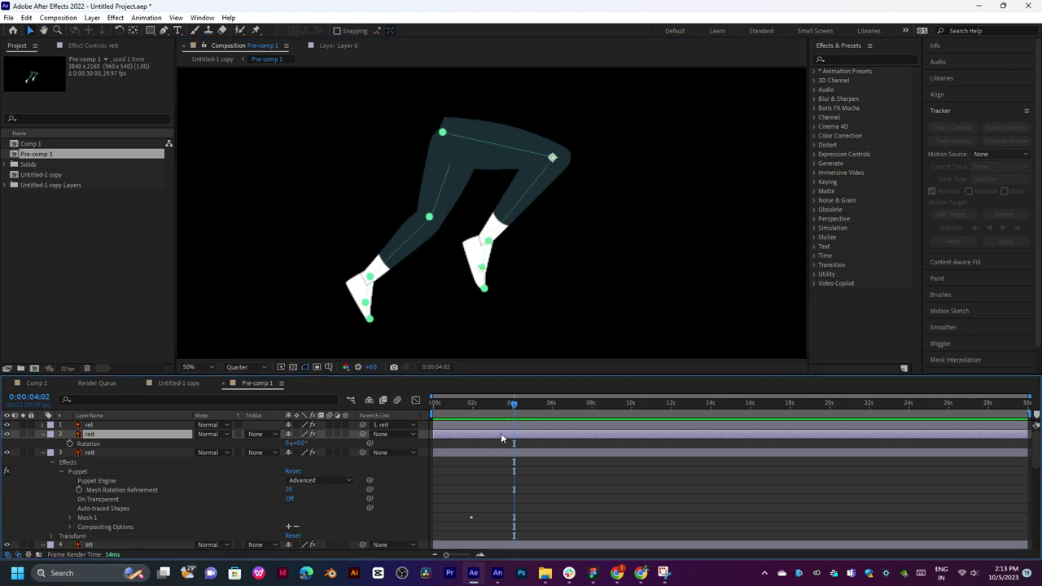
# Scrub the shin's rotation to -44°, then reveal and test layer 3 reit's thigh rotation at 0°.
pyautogui.moveTo(302, 444)
pyautogui.mouseDown()
pyautogui.moveTo(276, 452)
pyautogui.moveTo(287, 446)
pyautogui.mouseUp()
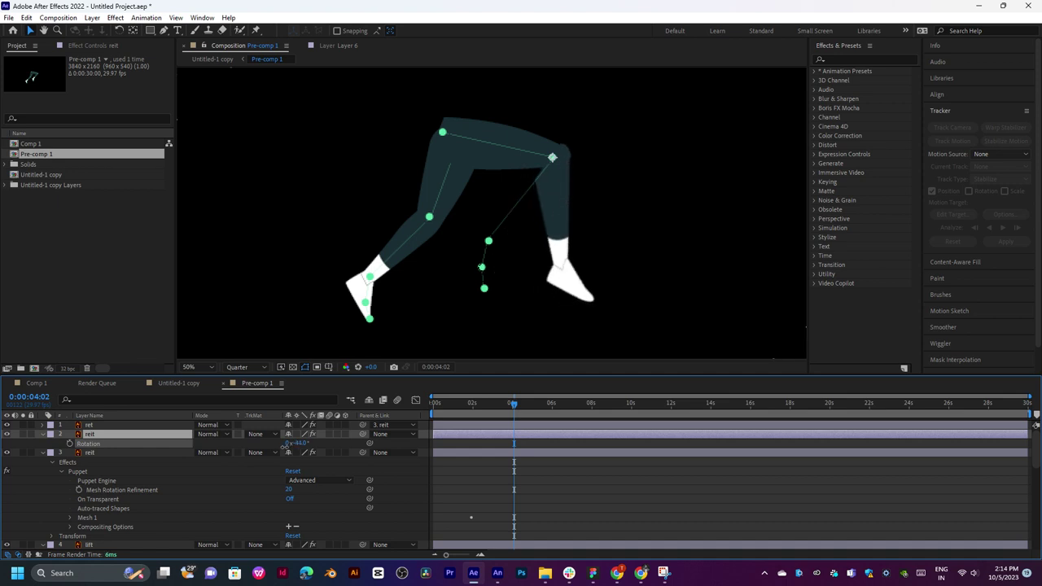
pyautogui.click(7, 428)
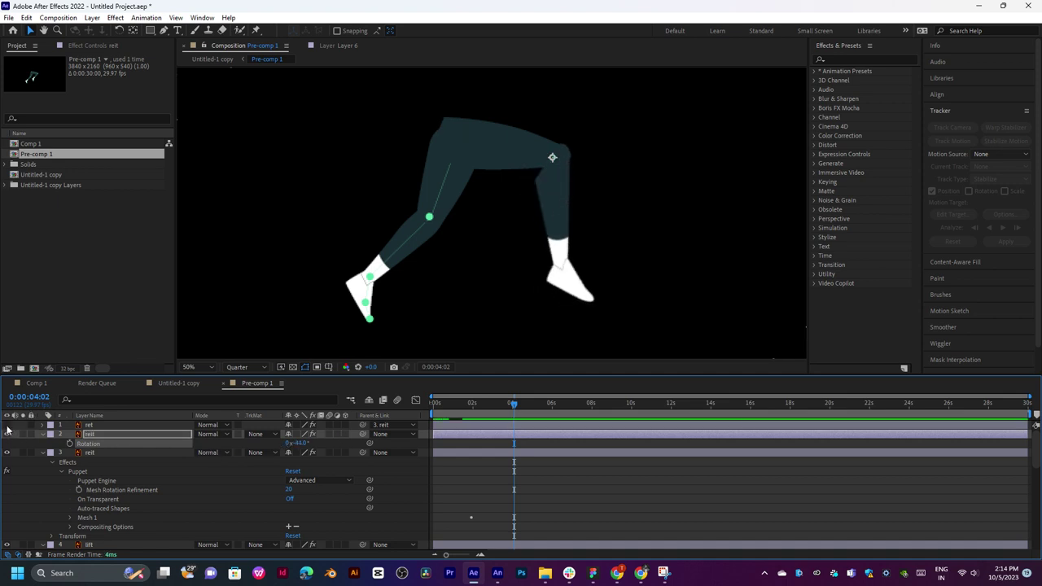
pyautogui.click(98, 453)
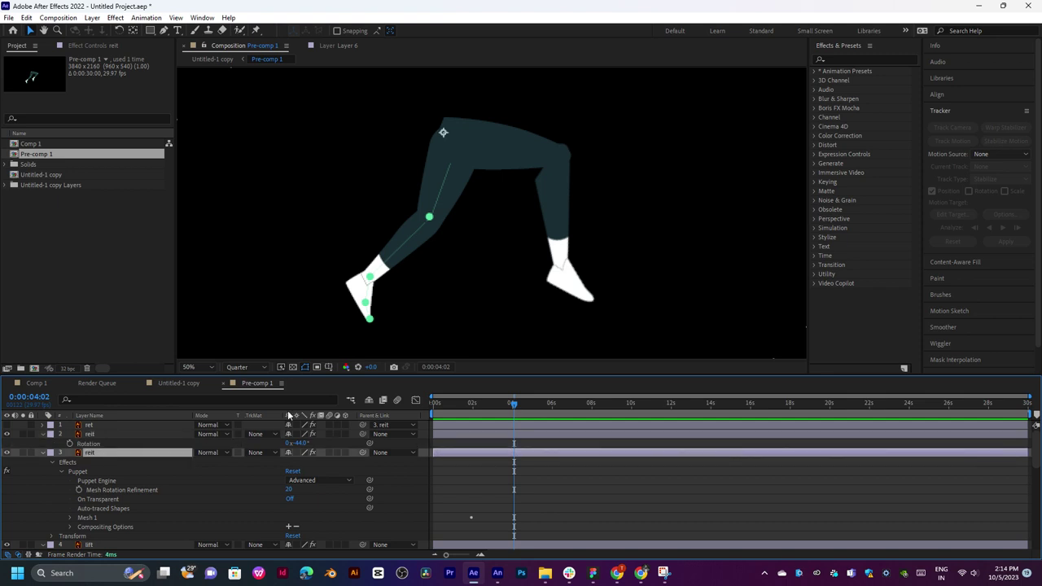
pyautogui.press('r')
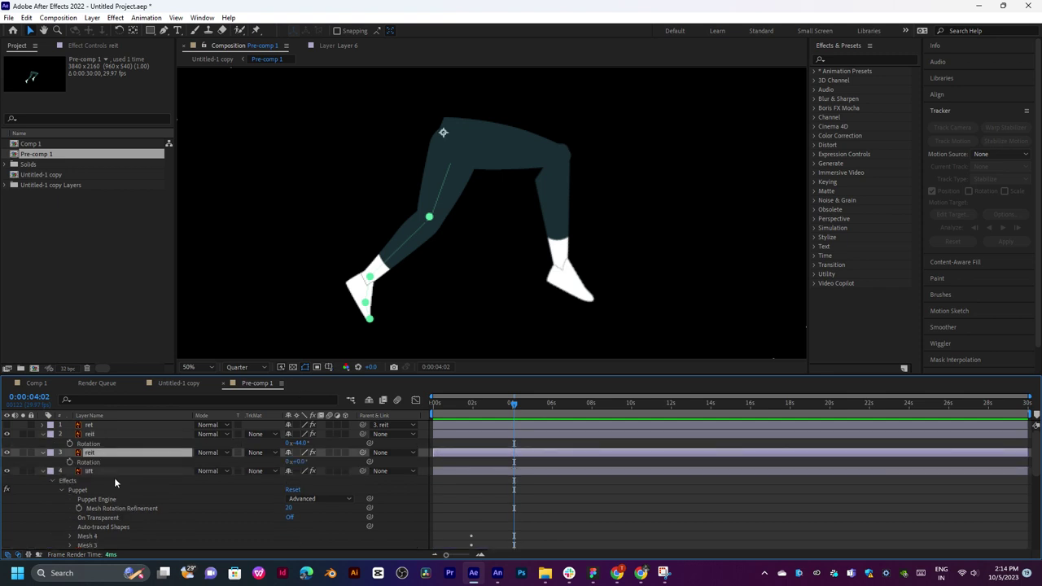
pyautogui.moveTo(290, 463)
pyautogui.mouseDown()
pyautogui.moveTo(315, 464)
pyautogui.moveTo(308, 475)
pyautogui.mouseUp()
# Parent layer 2 reit to 3 reit and test-swing the thigh to 30°.
pyautogui.moveTo(362, 434); pyautogui.dragTo(118, 454)
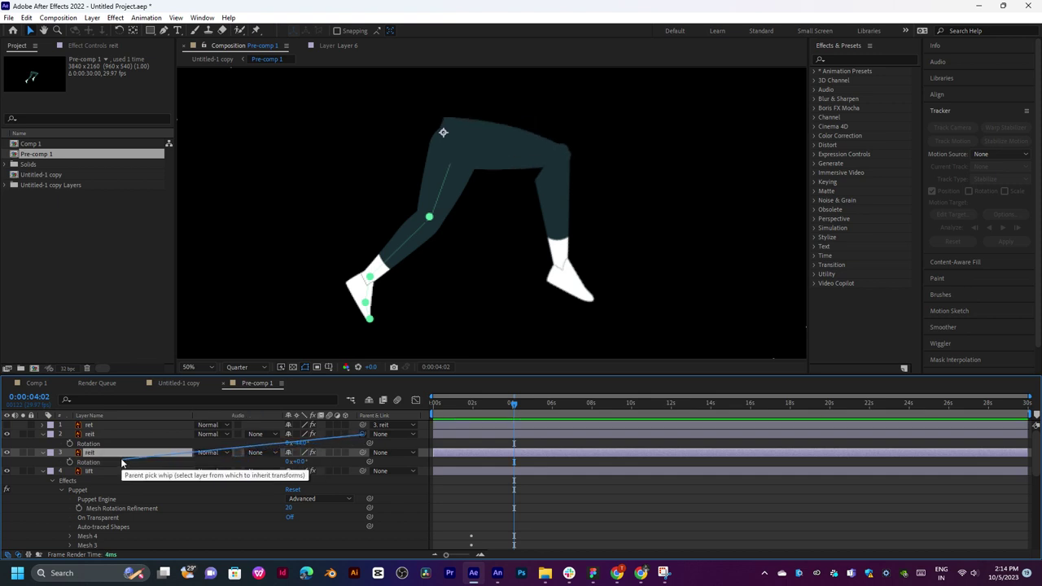
pyautogui.moveTo(300, 462); pyautogui.dragTo(315, 461)
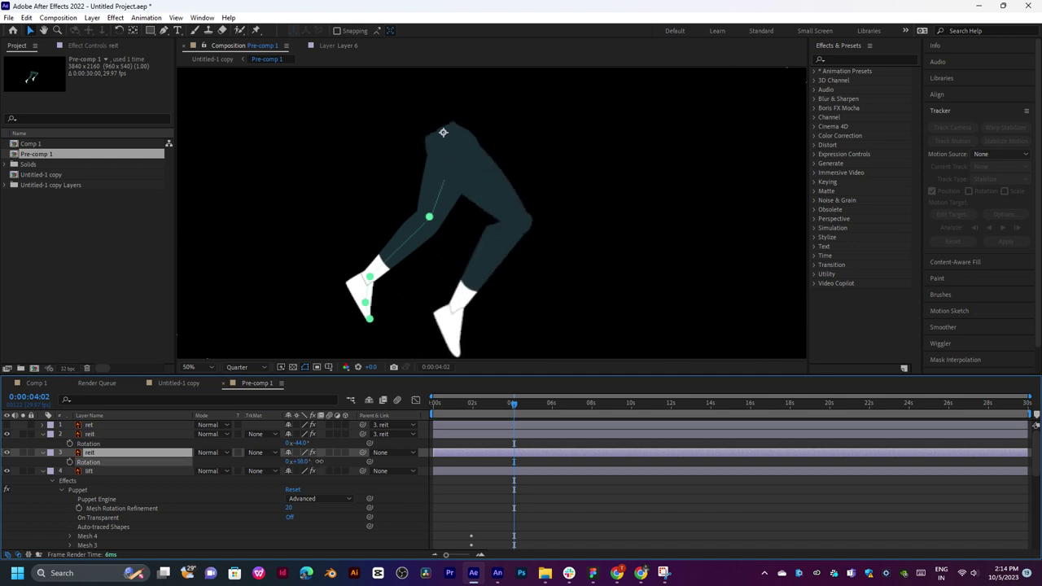
pyautogui.moveTo(316, 461); pyautogui.dragTo(320, 461)
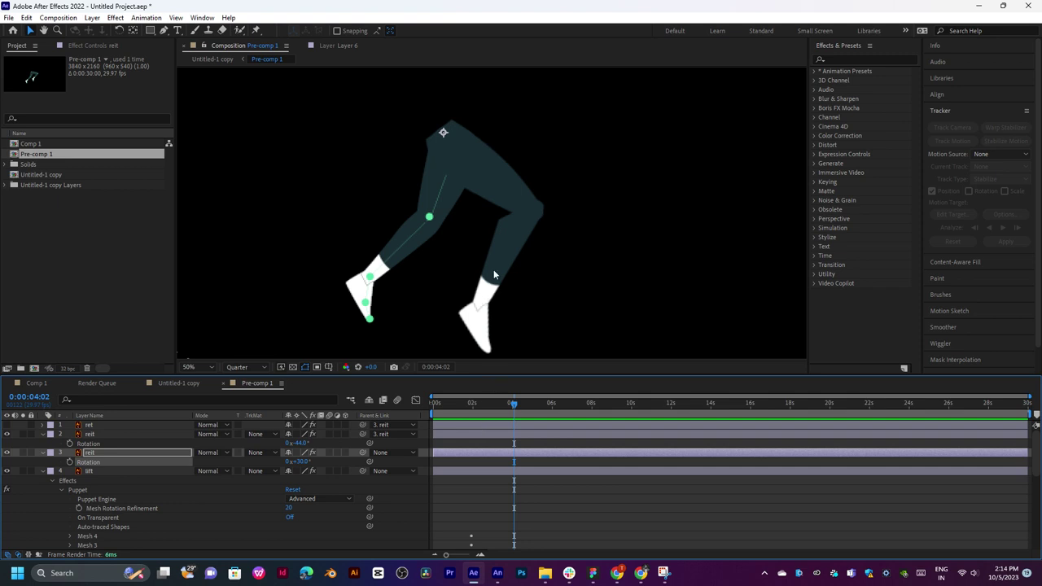
pyautogui.press('space')
pyautogui.moveTo(520, 251); pyautogui.dragTo(513, 203)
pyautogui.moveTo(514, 202); pyautogui.dragTo(514, 218)
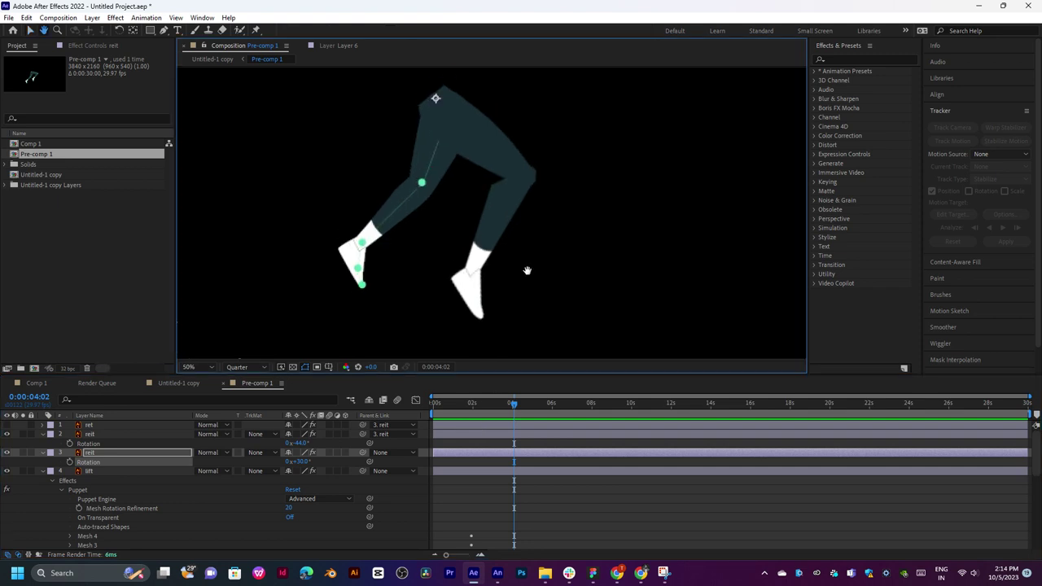
pyautogui.moveTo(528, 270); pyautogui.dragTo(543, 236)
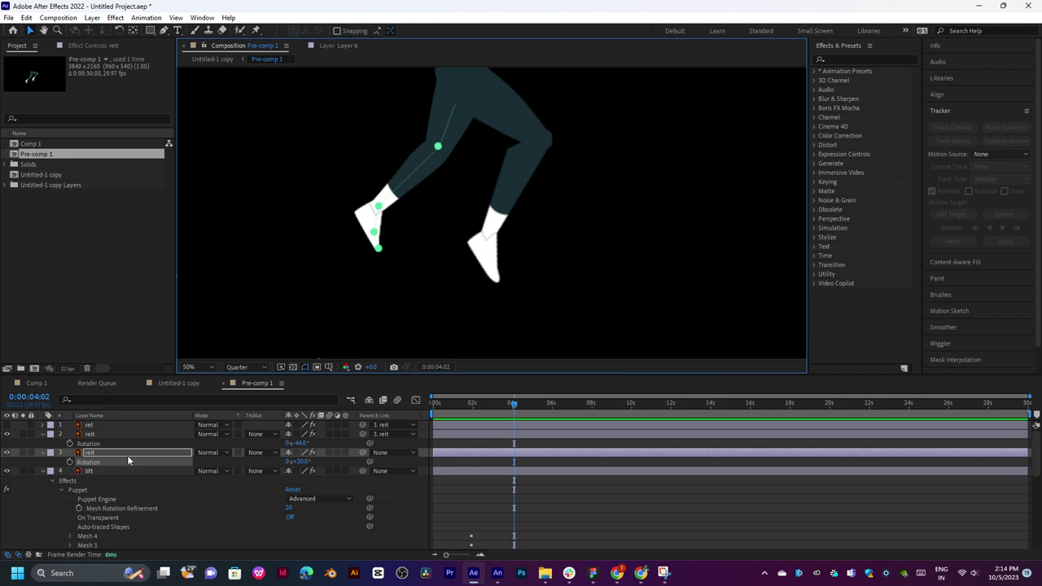
# Undo the test so both thigh and shin rotations return to 0°.
pyautogui.hotkey('ctrl', 'z')
pyautogui.moveTo(469, 250); pyautogui.dragTo(455, 290)
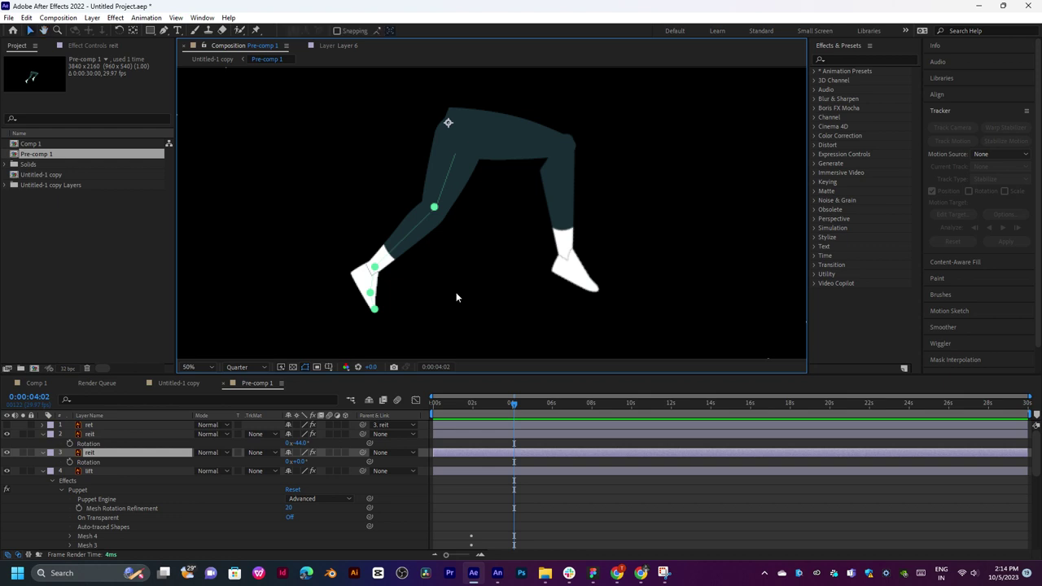
pyautogui.hotkey('ctrl', 'z')
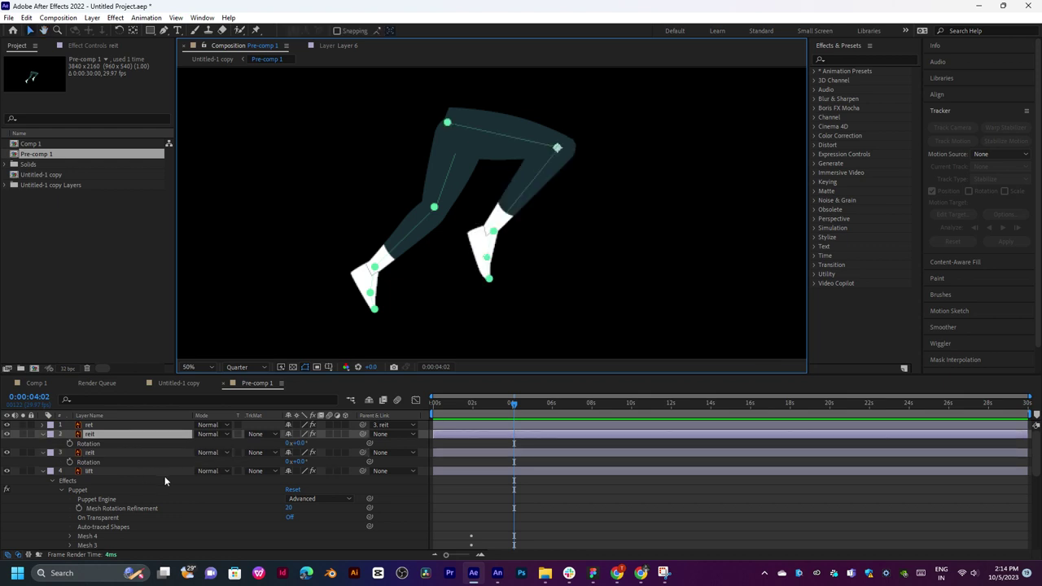
# In Untitled-1 copy, make the Pre-comp 1 layer a Guide Layer and select the ground line layer.
pyautogui.click(179, 382)
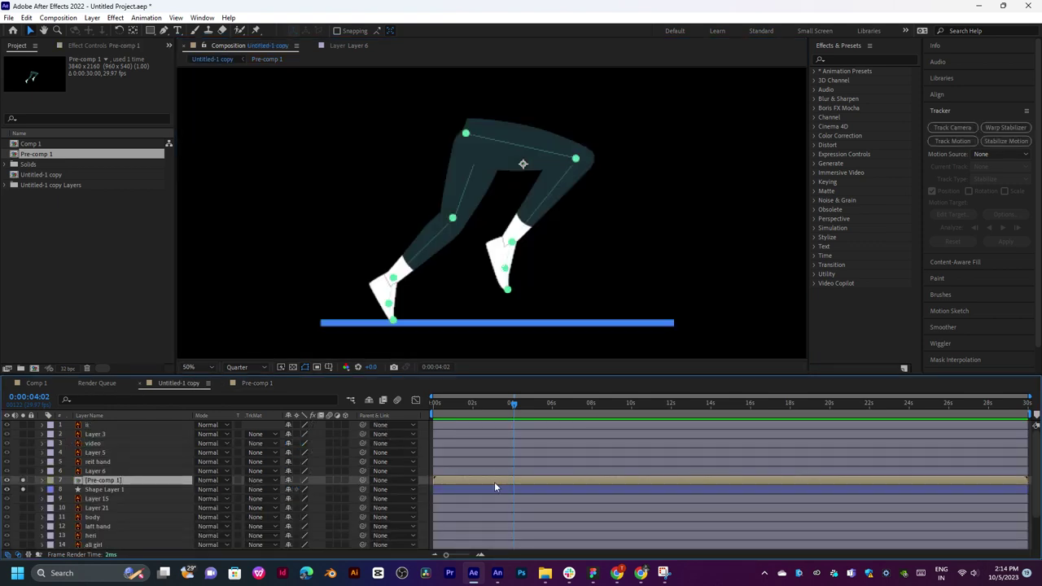
pyautogui.rightClick(128, 482)
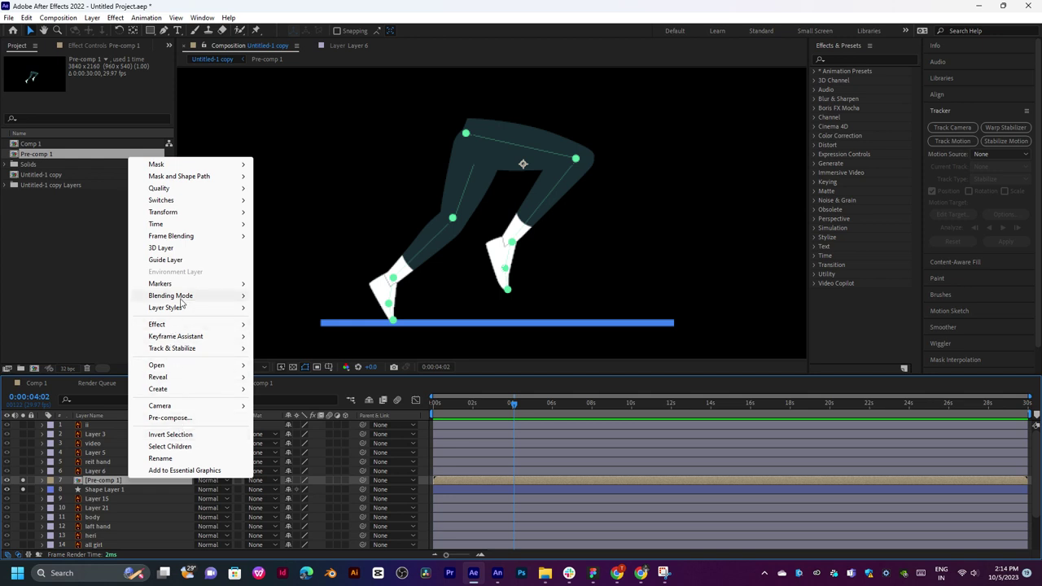
pyautogui.click(166, 261)
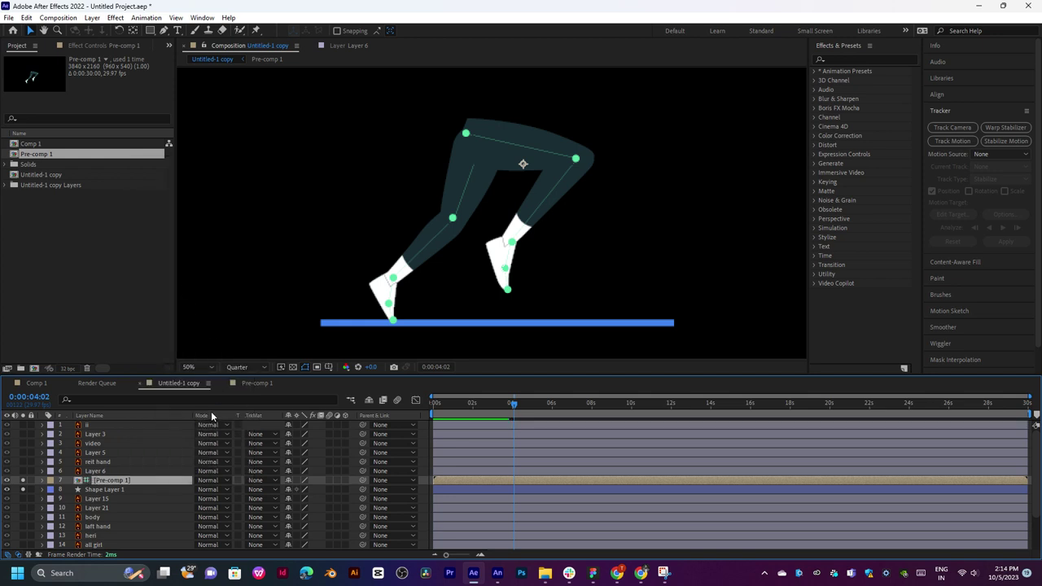
pyautogui.rightClick(113, 484)
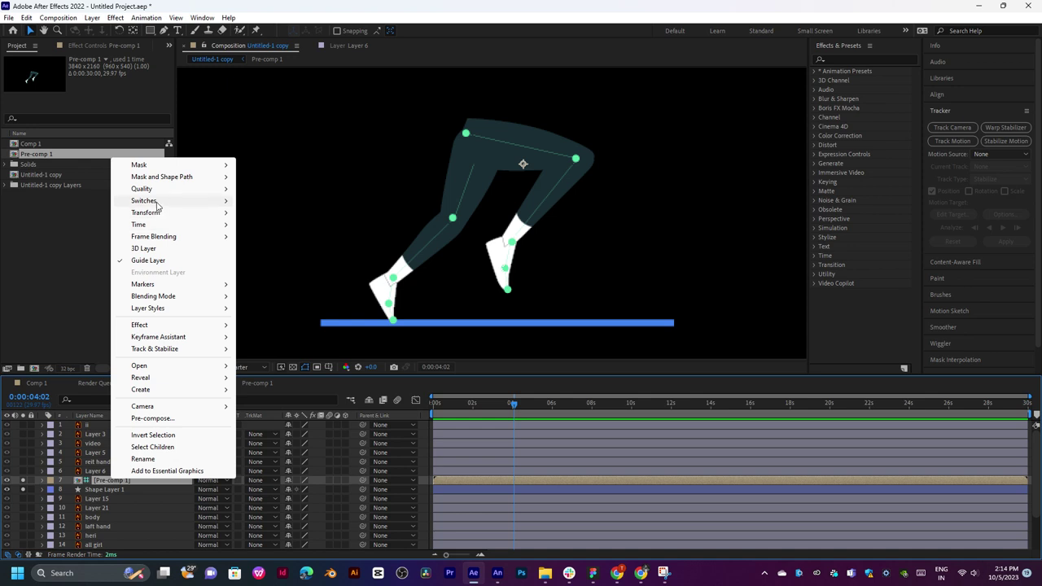
pyautogui.moveTo(161, 175)
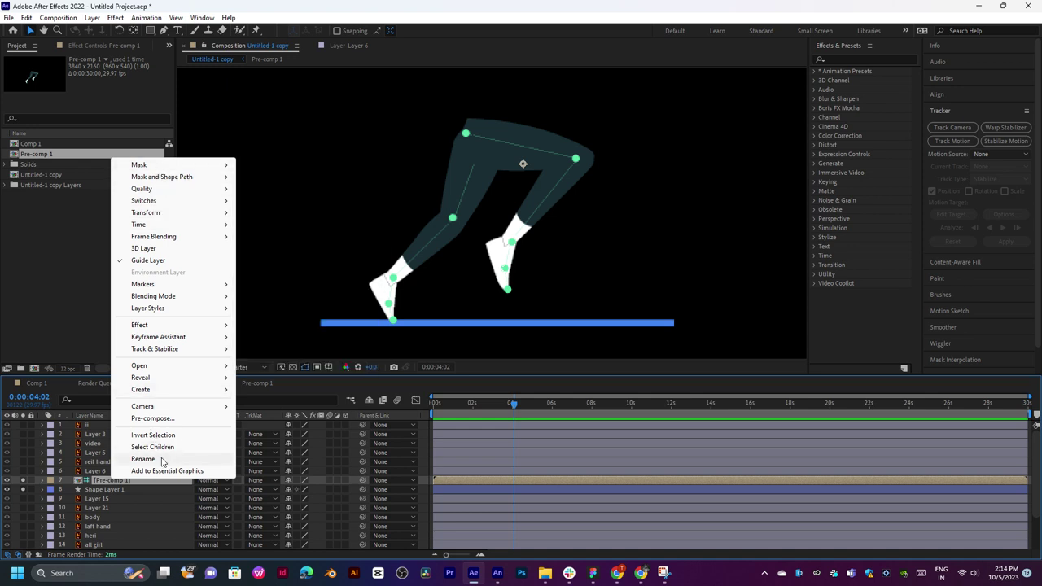
pyautogui.click(505, 324)
pyautogui.click(444, 489)
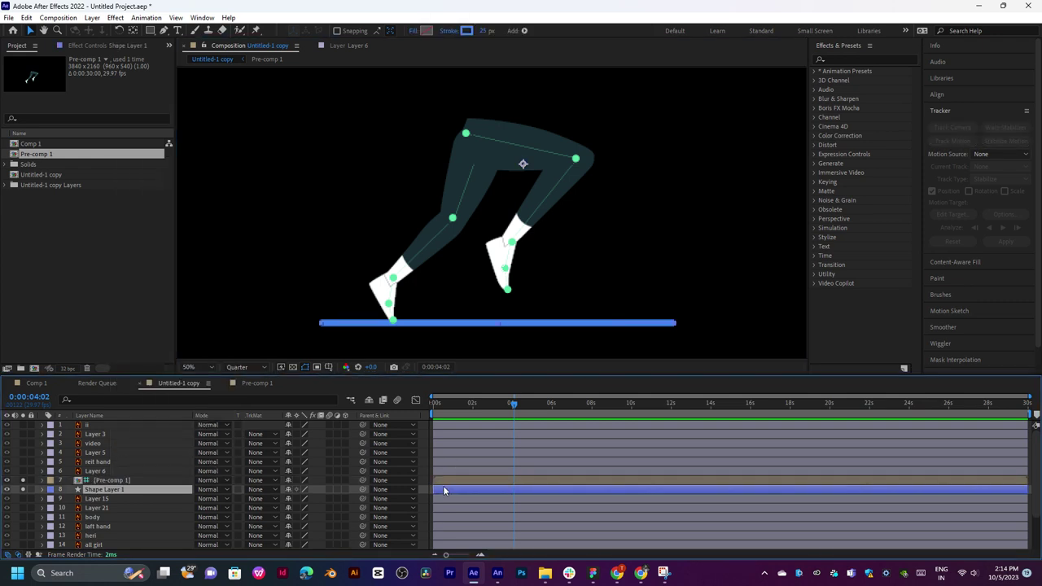
# Back in Pre-comp 1, collapse the layer properties and move the ground line to the bottom.
pyautogui.click(257, 382)
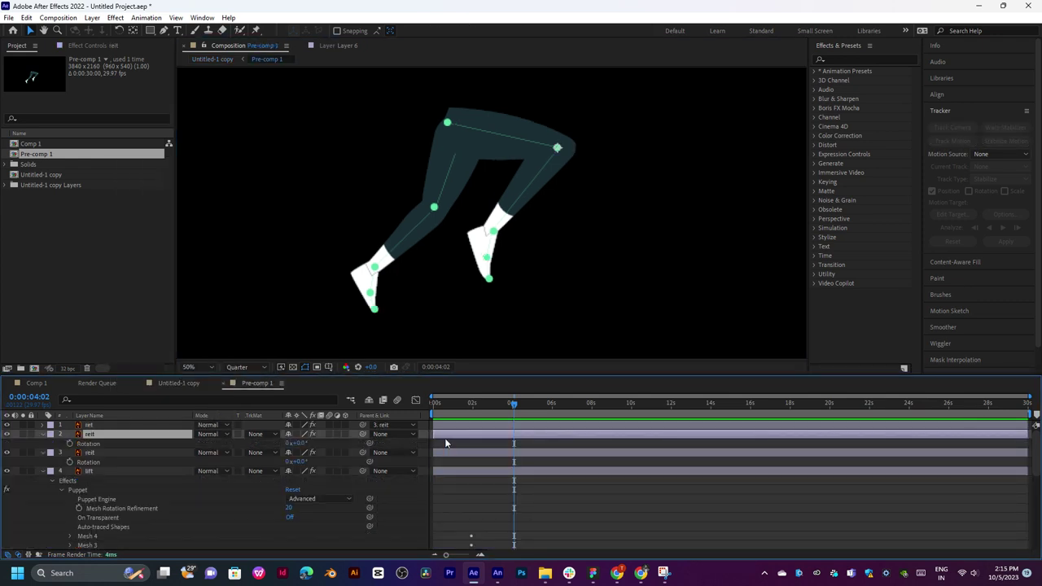
pyautogui.click(444, 434)
pyautogui.moveTo(493, 403); pyautogui.dragTo(469, 403)
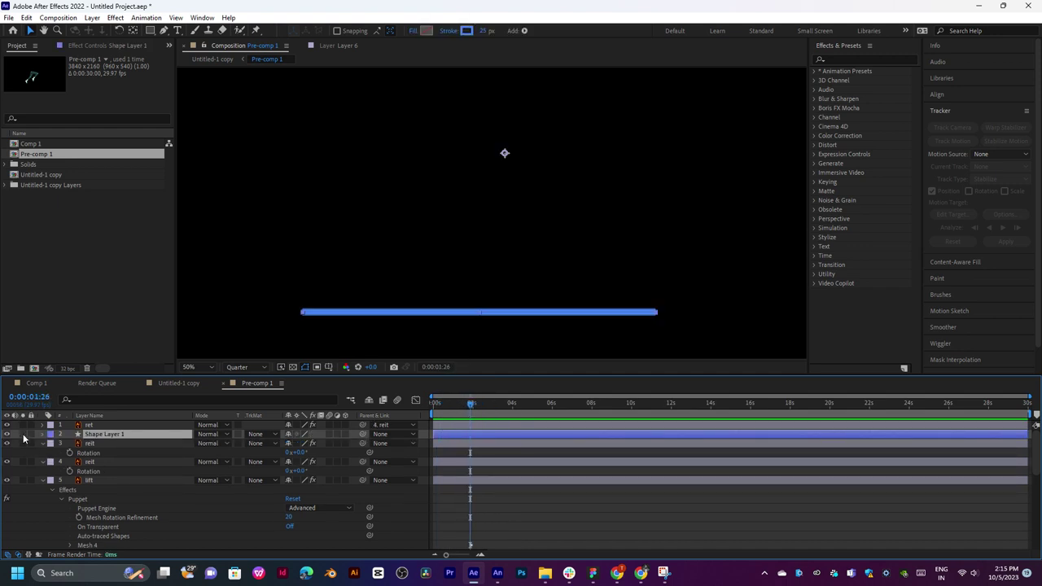
pyautogui.press('Delete')
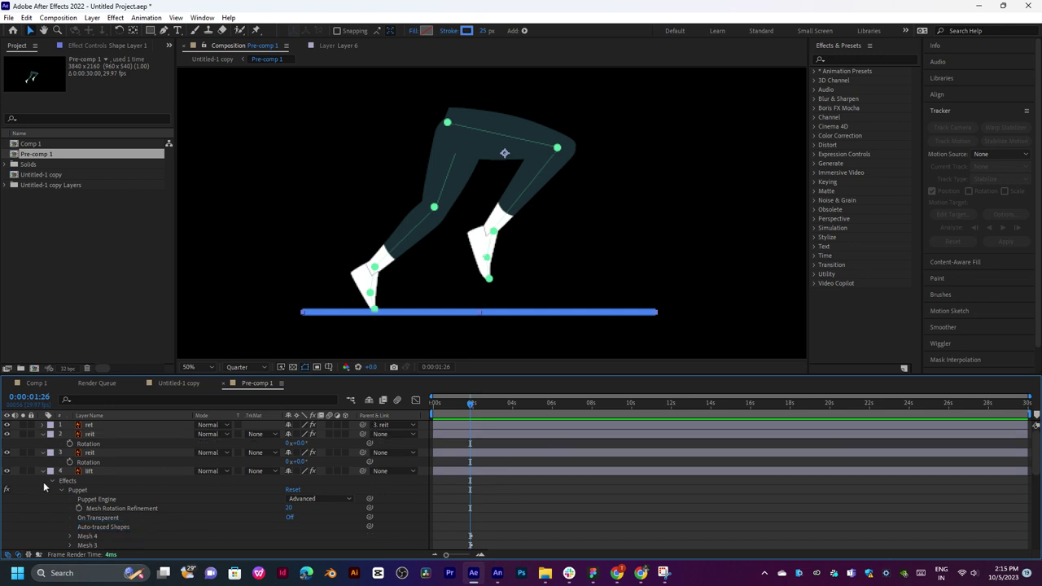
pyautogui.hotkey('ctrl', 'z')
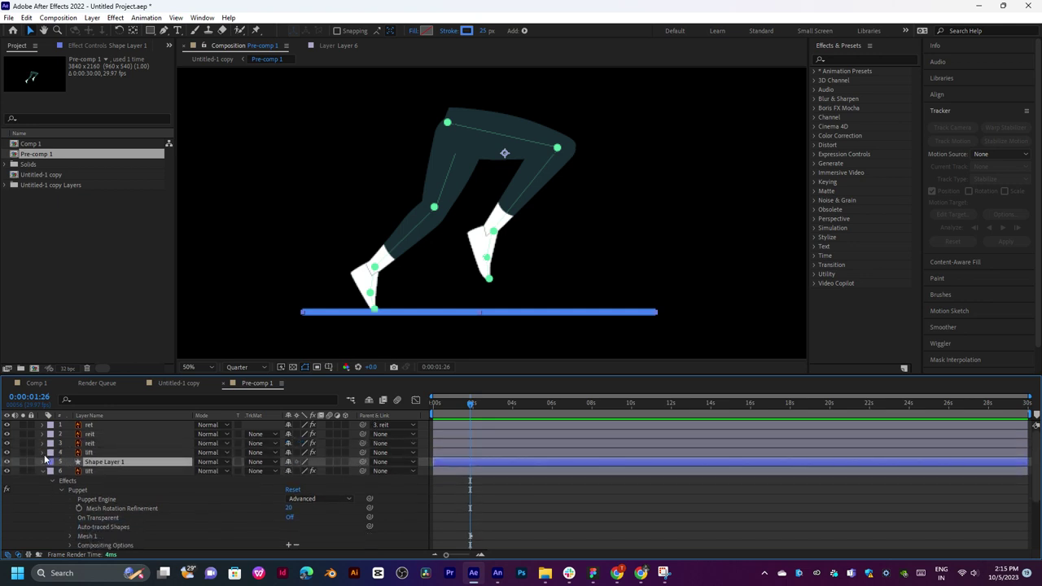
pyautogui.click(42, 476)
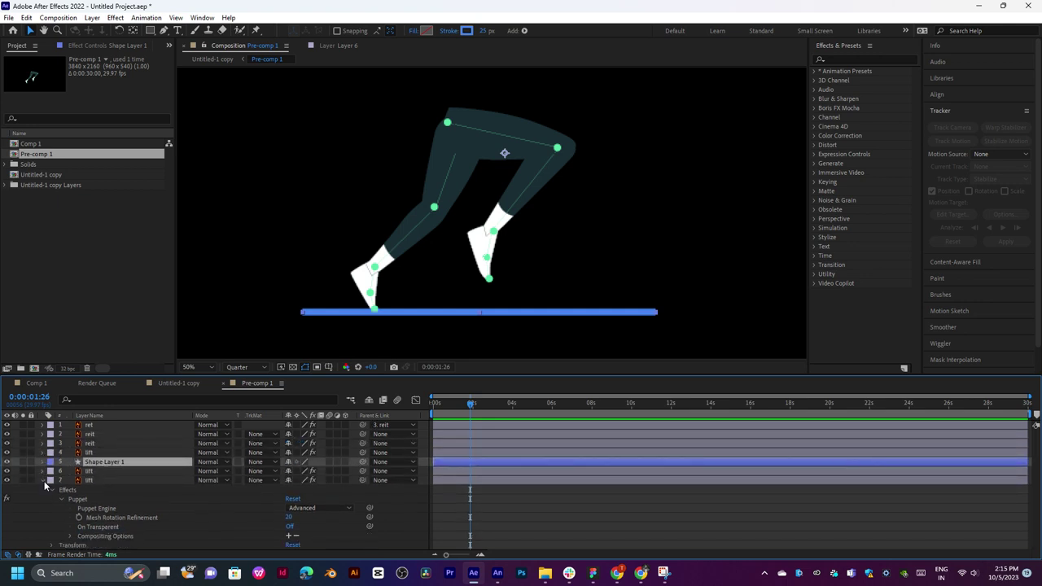
pyautogui.click(44, 481)
pyautogui.moveTo(107, 462); pyautogui.dragTo(166, 486)
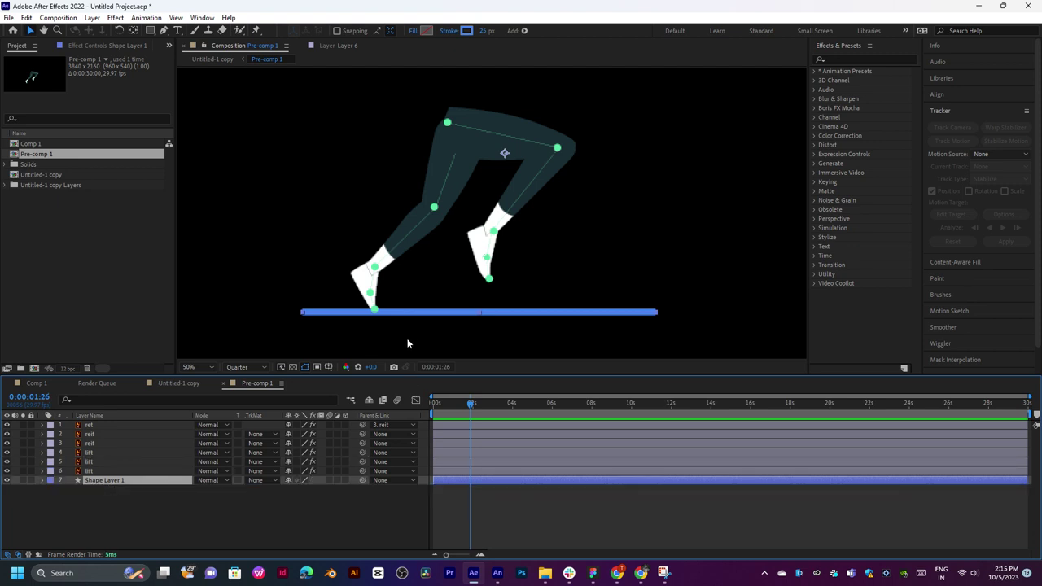
# Select both back-leg layers, test and undo a rotation, then solo the back leg.
pyautogui.click(94, 444)
pyautogui.click(96, 437)
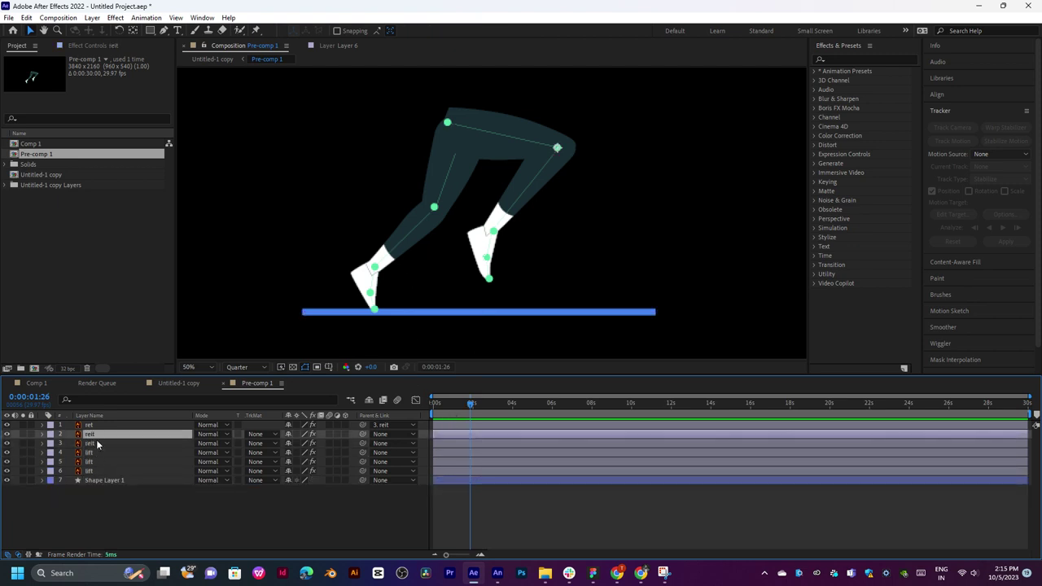
pyautogui.keyDown('shift'); pyautogui.click(97, 444); pyautogui.keyUp('shift')
pyautogui.press('r')
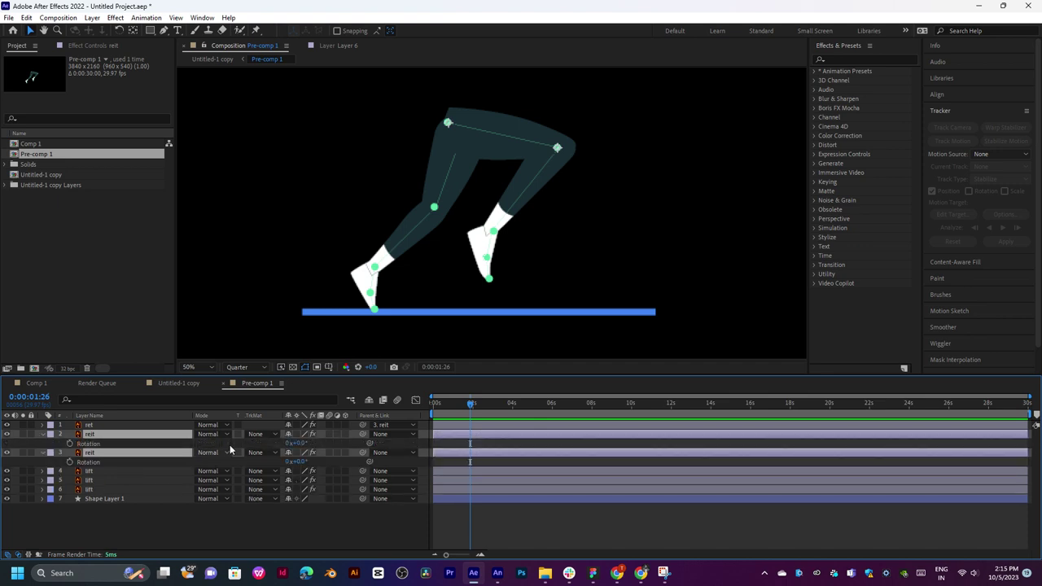
pyautogui.moveTo(293, 443); pyautogui.dragTo(290, 450)
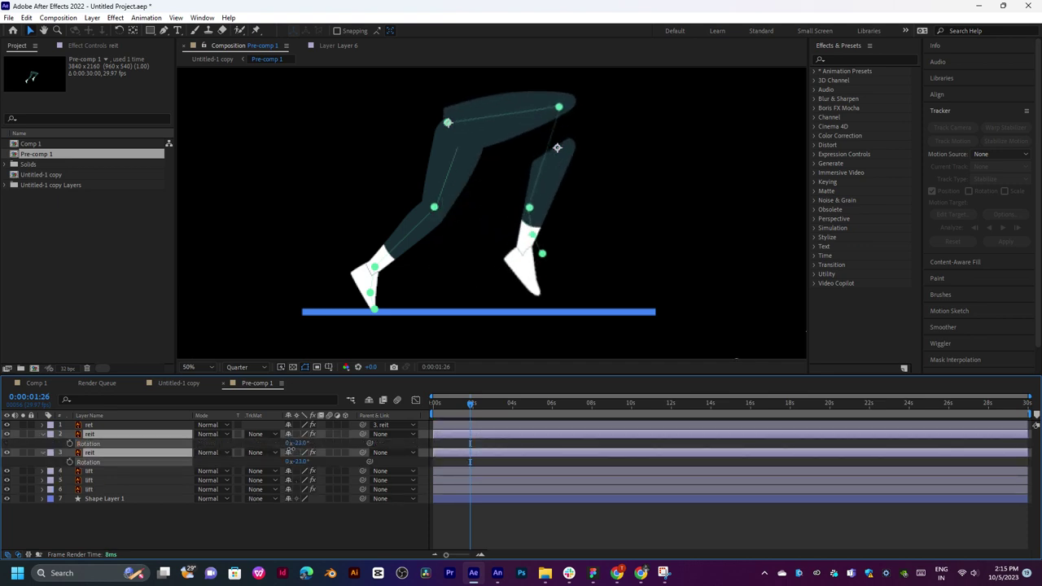
pyautogui.hotkey('ctrl', 'z')
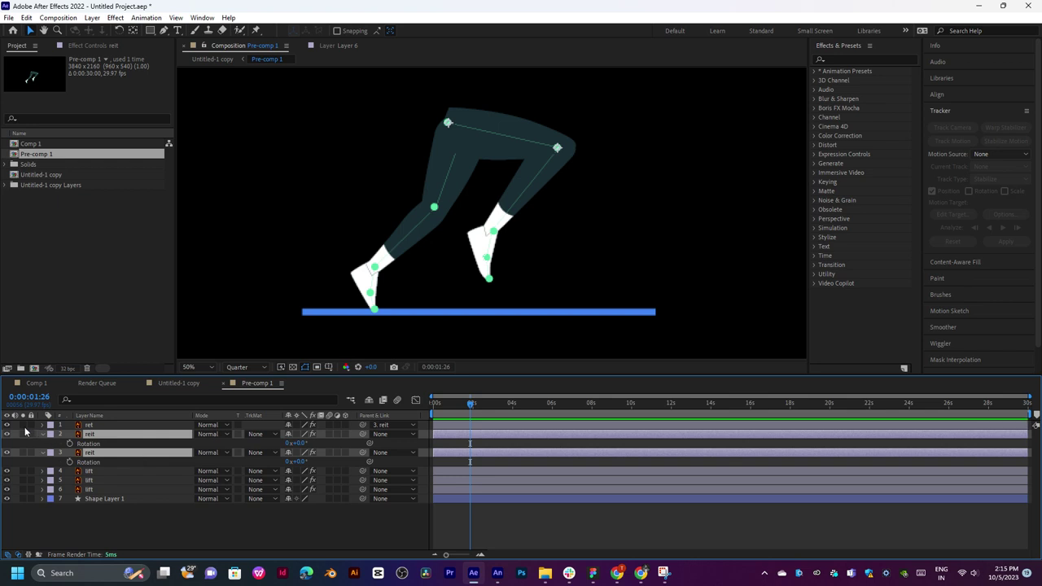
pyautogui.click(23, 433)
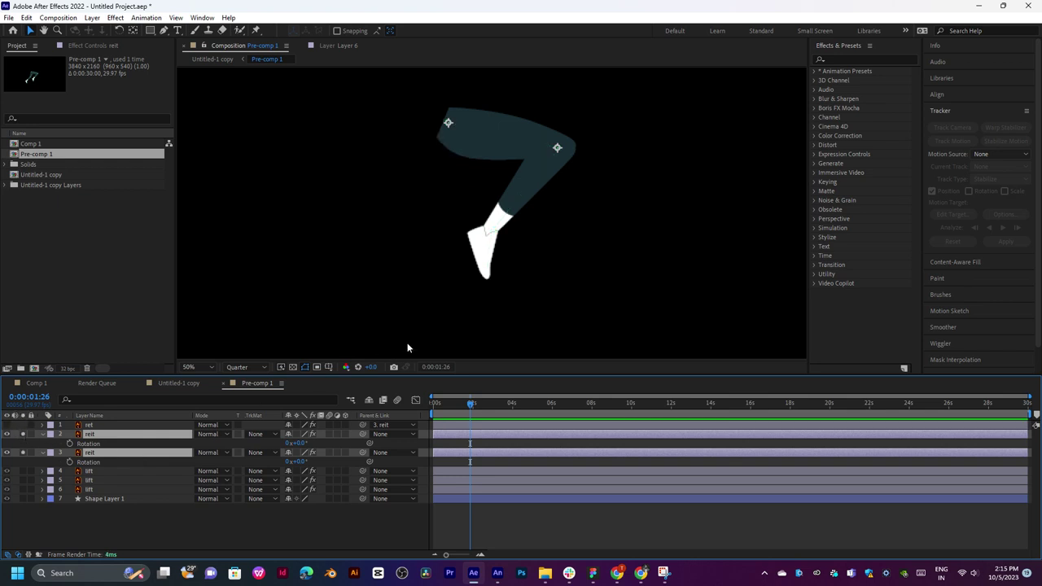
pyautogui.moveTo(520, 276)
pyautogui.mouseDown()
pyautogui.moveTo(514, 227)
pyautogui.moveTo(497, 280)
pyautogui.mouseUp()
# Solo Shape Layer 1 so the blue ground line shows in the composition.
pyautogui.press('v')
pyautogui.click(23, 498)
pyautogui.press('h')
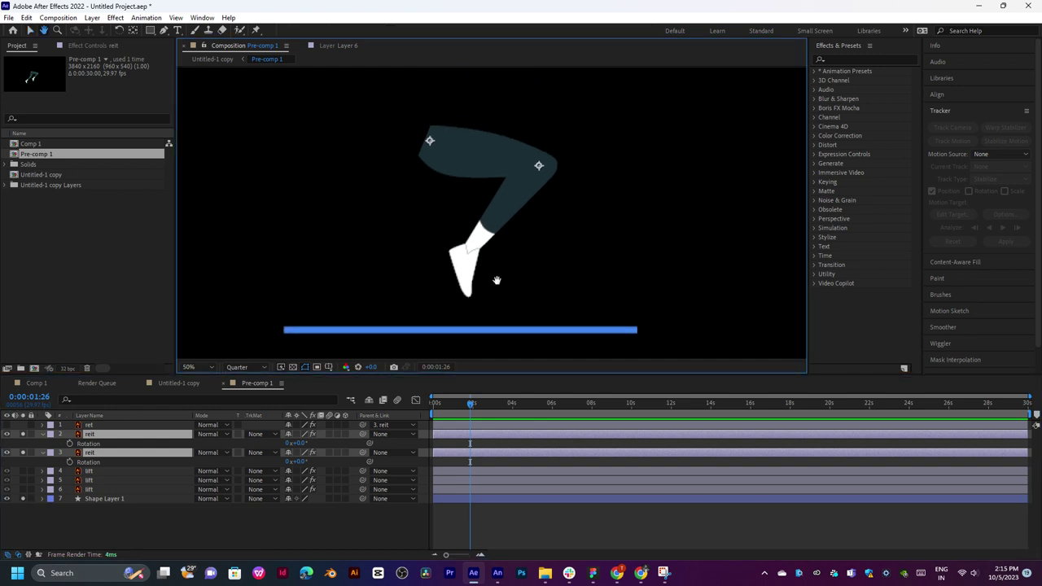
pyautogui.press('v')
# At about 2 seconds, key the thigh rotation at 0° and the shin rotation at -67°.
pyautogui.moveTo(470, 403); pyautogui.dragTo(476, 406)
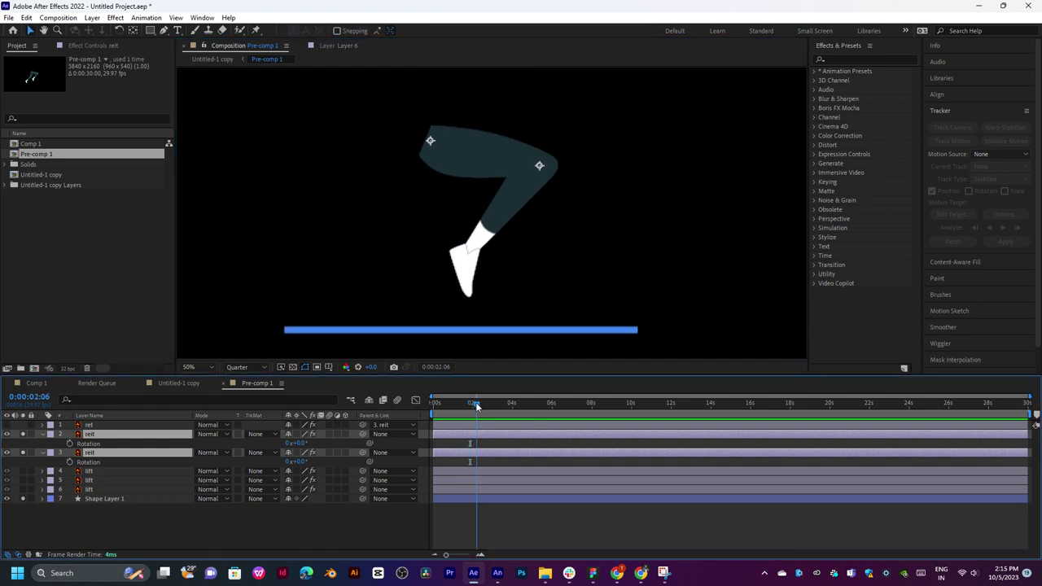
pyautogui.click(69, 442)
pyautogui.click(70, 462)
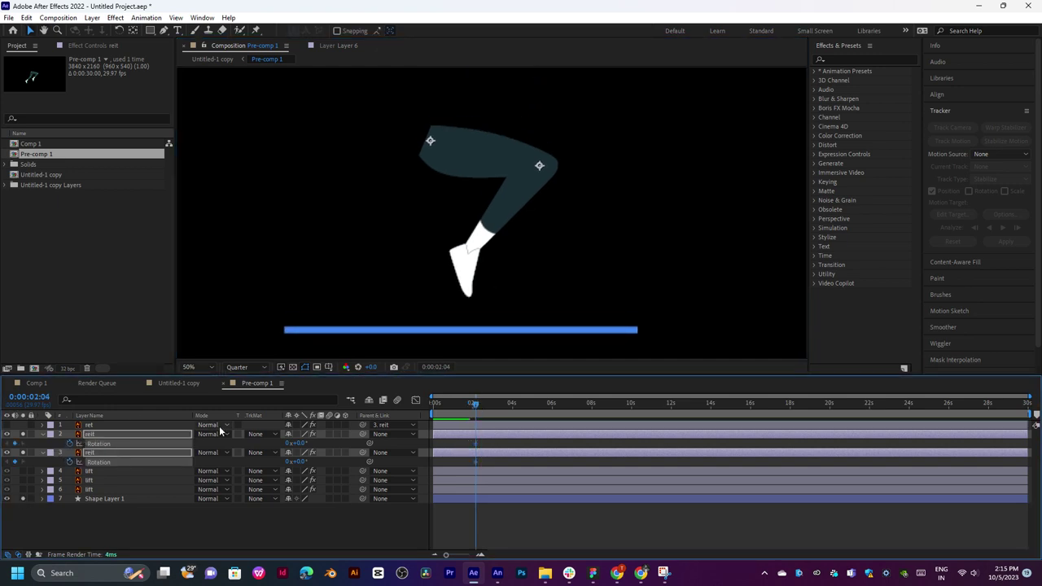
pyautogui.click(170, 439)
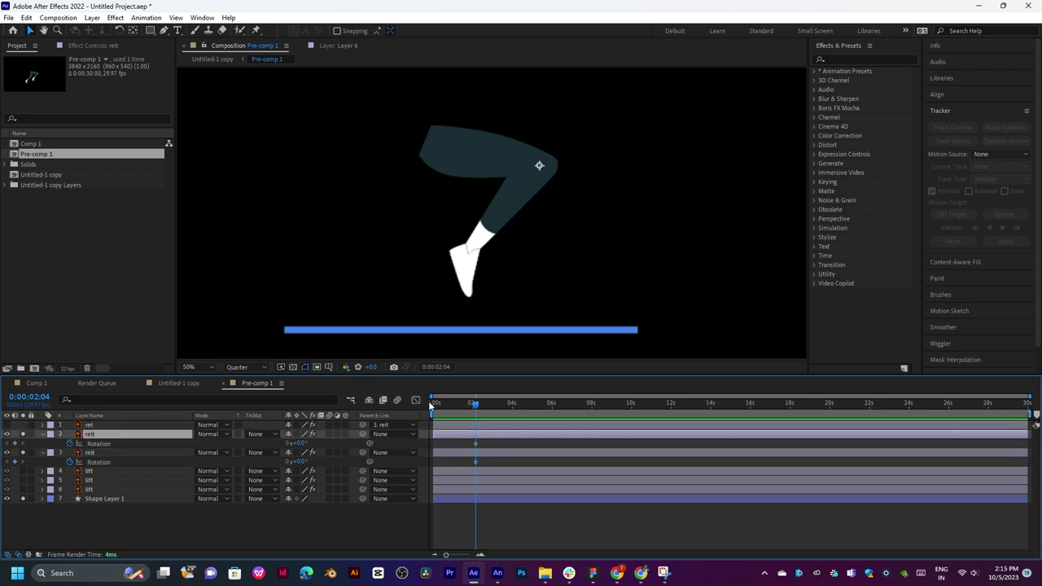
pyautogui.moveTo(300, 443); pyautogui.dragTo(274, 453)
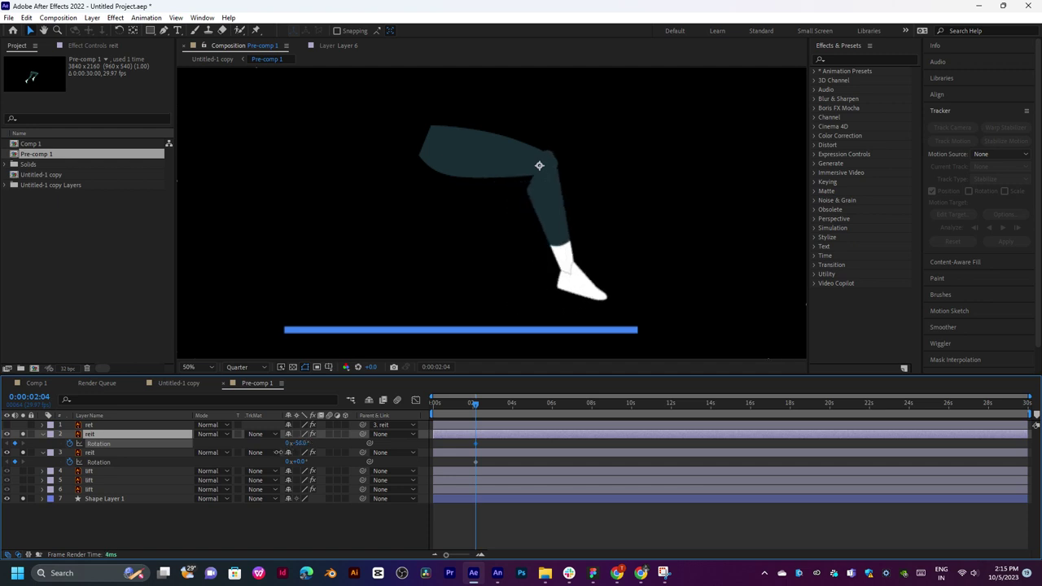
pyautogui.click(344, 433)
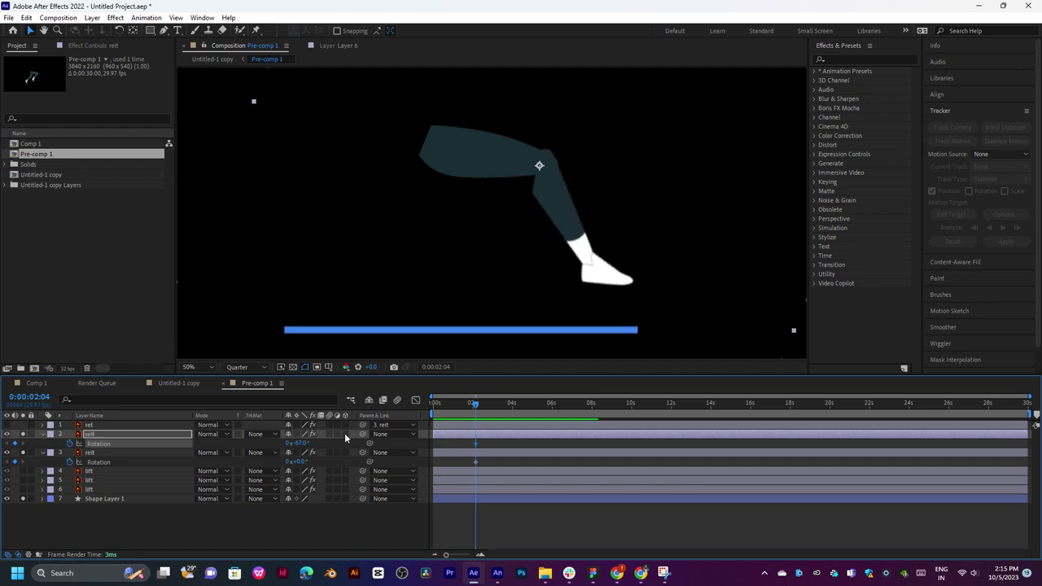
# Near frame 9, bend the shin at the knee for a bent-leg pose (thigh 30°, shin -44°).
pyautogui.moveTo(433, 404)
pyautogui.mouseDown()
pyautogui.moveTo(472, 410)
pyautogui.moveTo(468, 449)
pyautogui.mouseUp()
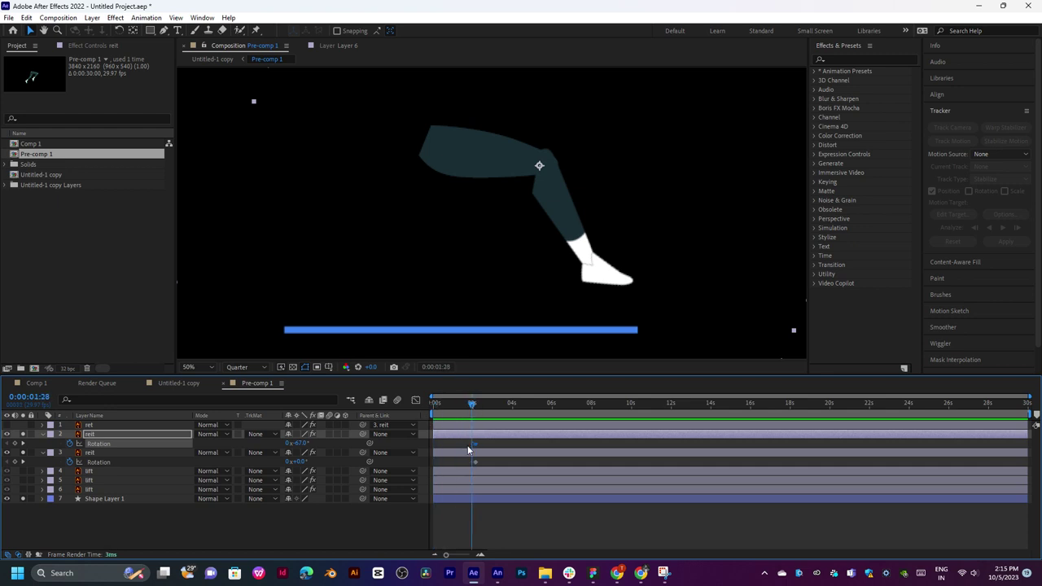
pyautogui.moveTo(472, 441)
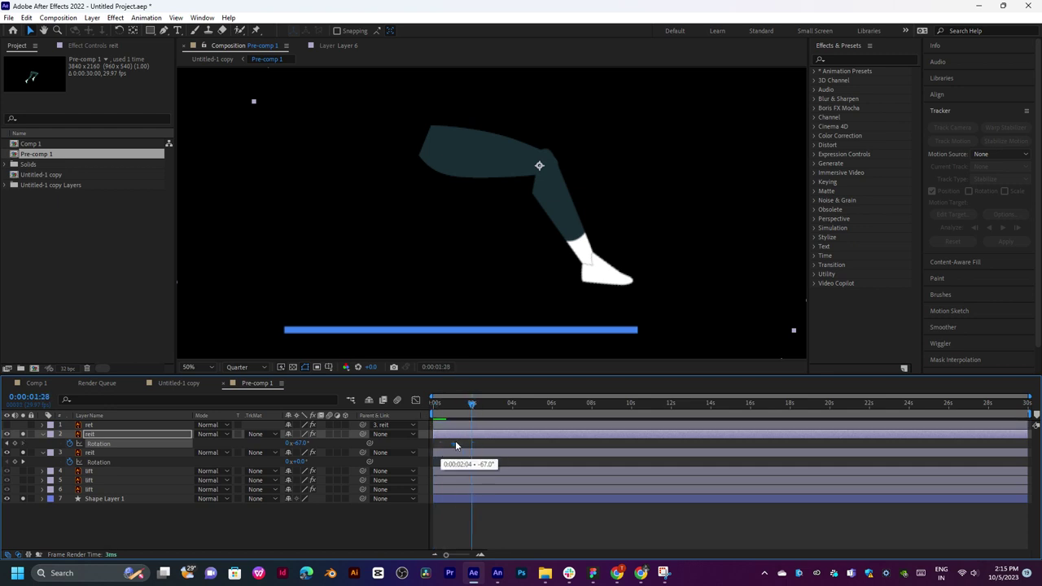
pyautogui.moveTo(472, 404); pyautogui.dragTo(439, 416)
pyautogui.moveTo(299, 442)
pyautogui.mouseDown()
pyautogui.moveTo(322, 442)
pyautogui.moveTo(315, 461)
pyautogui.moveTo(291, 442)
pyautogui.mouseUp()
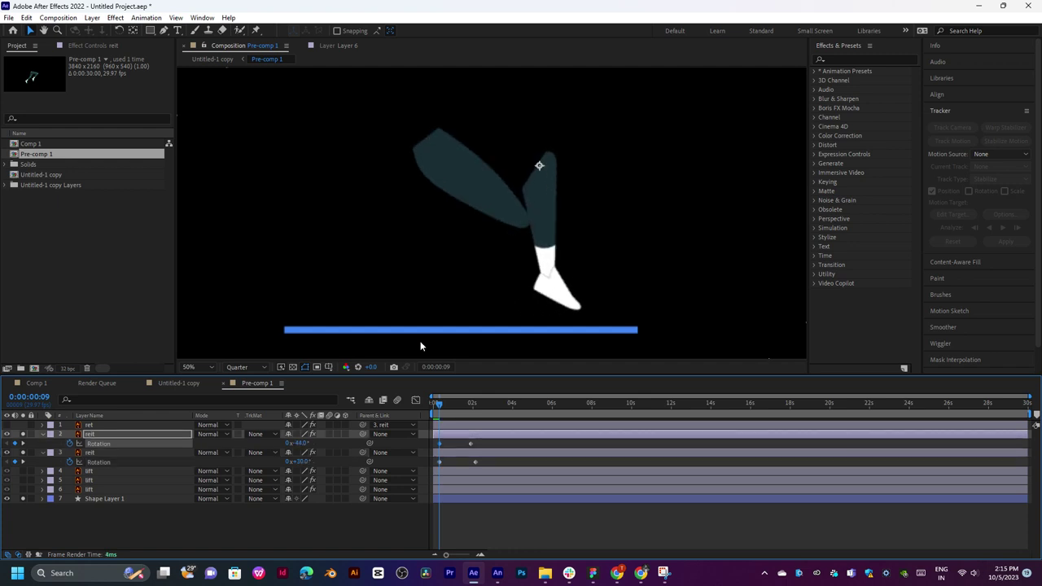
# Move the shin down so its top lines up with the thigh at the knee.
pyautogui.moveTo(542, 167); pyautogui.dragTo(518, 218)
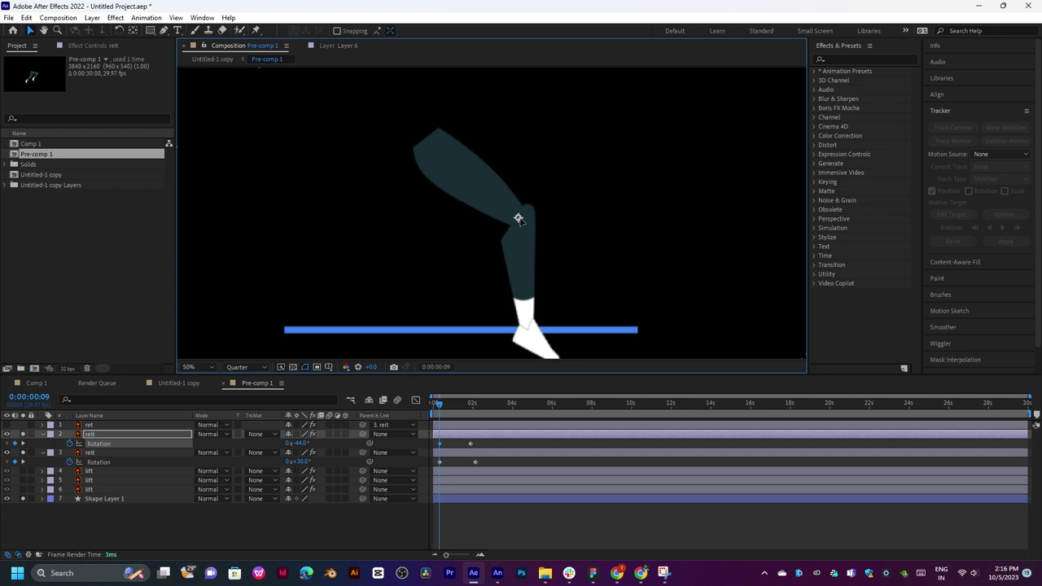
pyautogui.moveTo(519, 218); pyautogui.dragTo(512, 209)
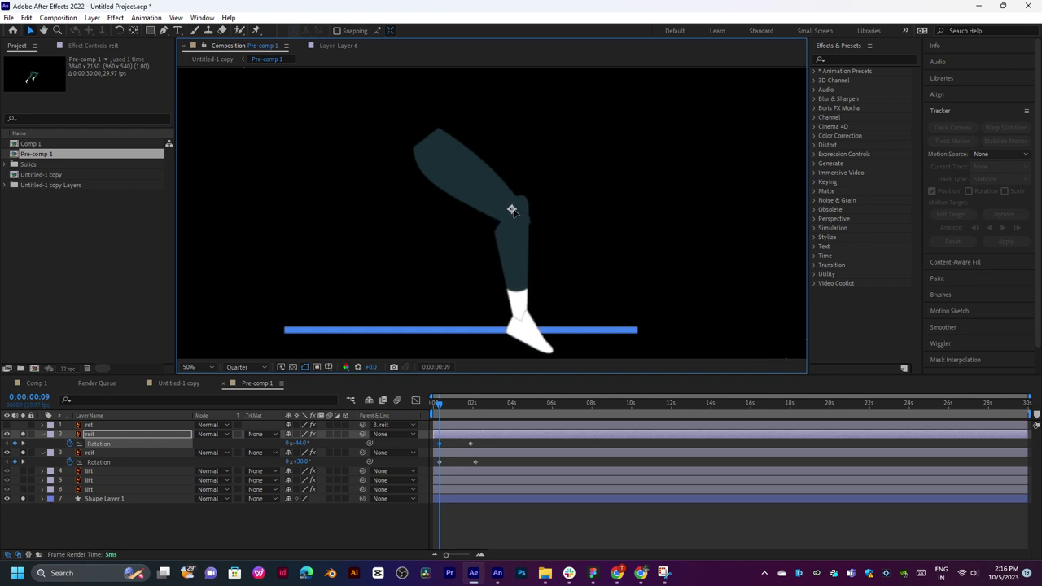
pyautogui.moveTo(440, 405)
pyautogui.mouseDown()
pyautogui.moveTo(481, 405)
pyautogui.moveTo(451, 405)
pyautogui.mouseUp()
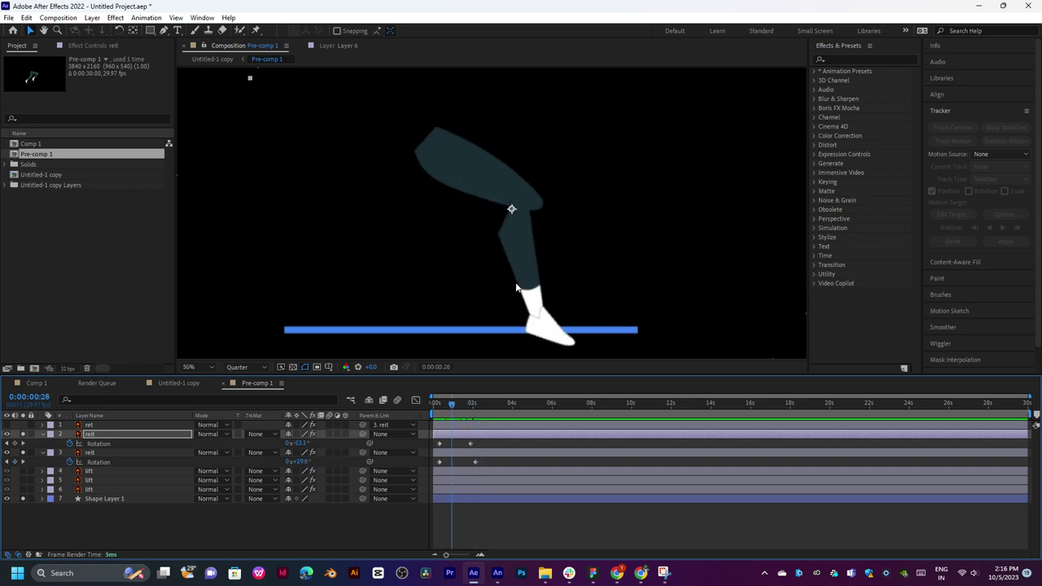
# Scrub the timeline to review the leg swinging between its keyframed poses.
pyautogui.moveTo(533, 255); pyautogui.dragTo(511, 263)
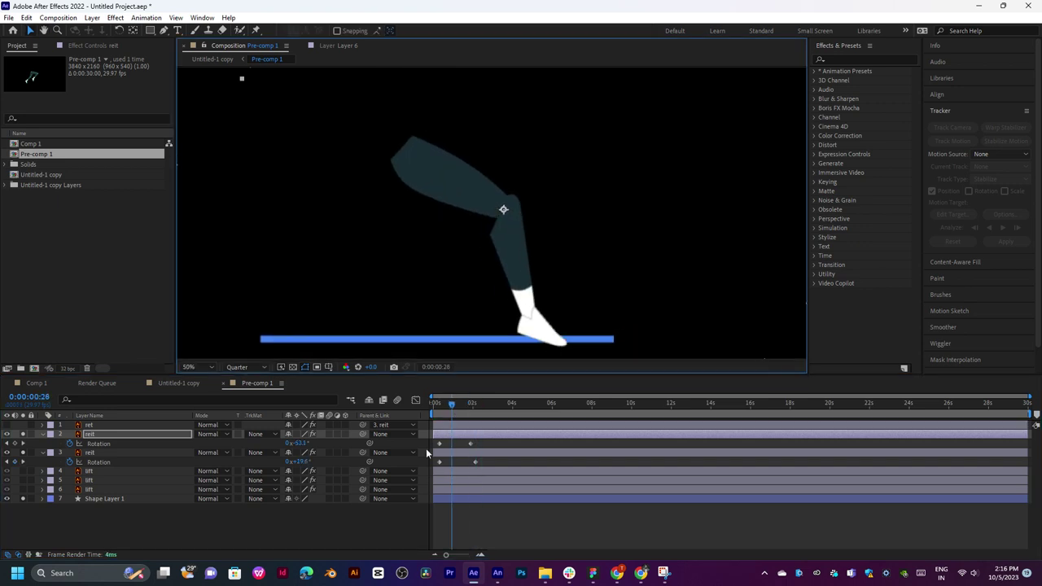
pyautogui.moveTo(452, 403); pyautogui.dragTo(488, 400)
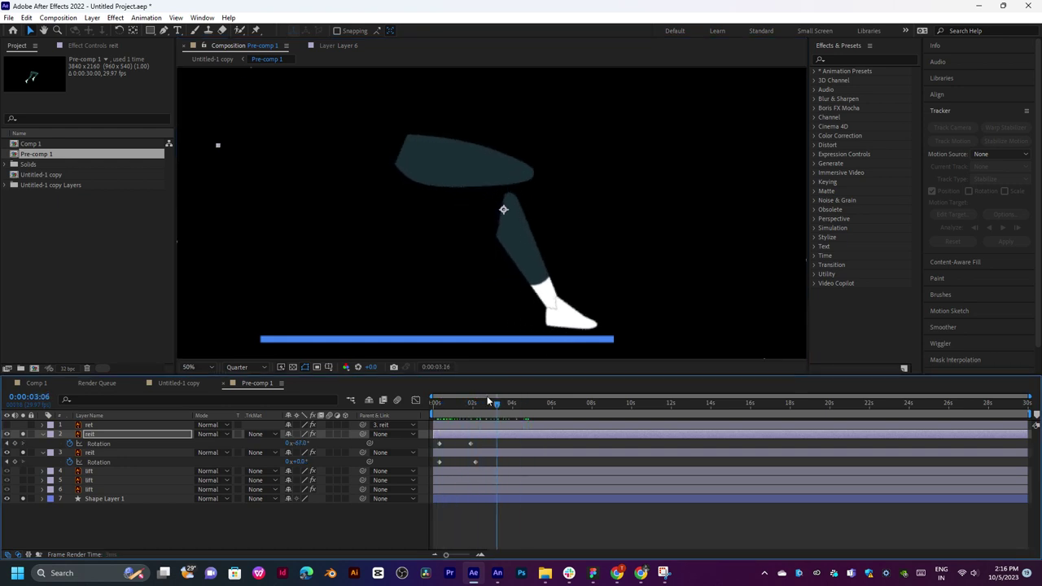
pyautogui.moveTo(488, 400); pyautogui.dragTo(462, 405)
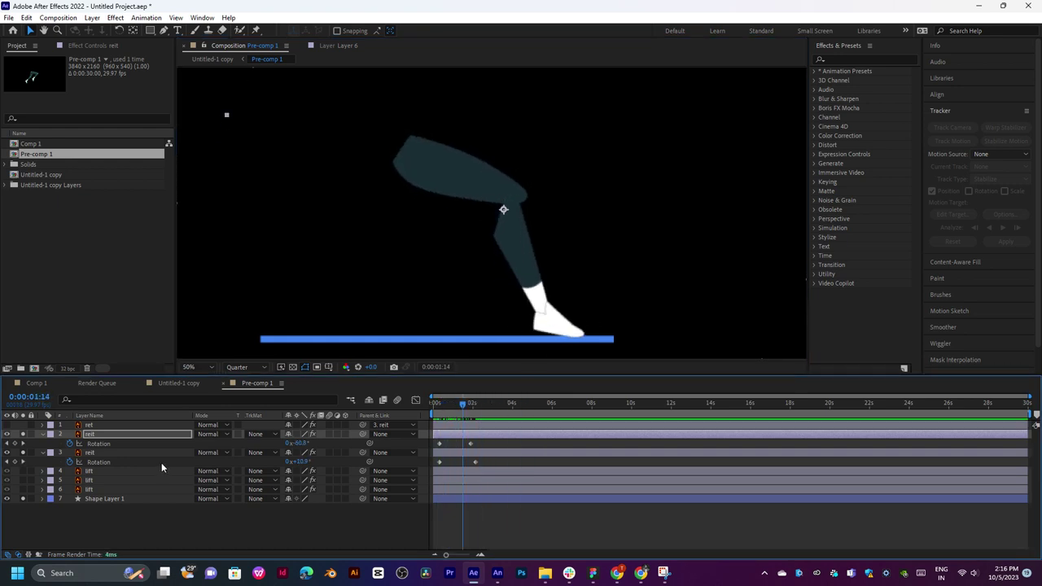
pyautogui.moveTo(362, 433); pyautogui.dragTo(89, 455)
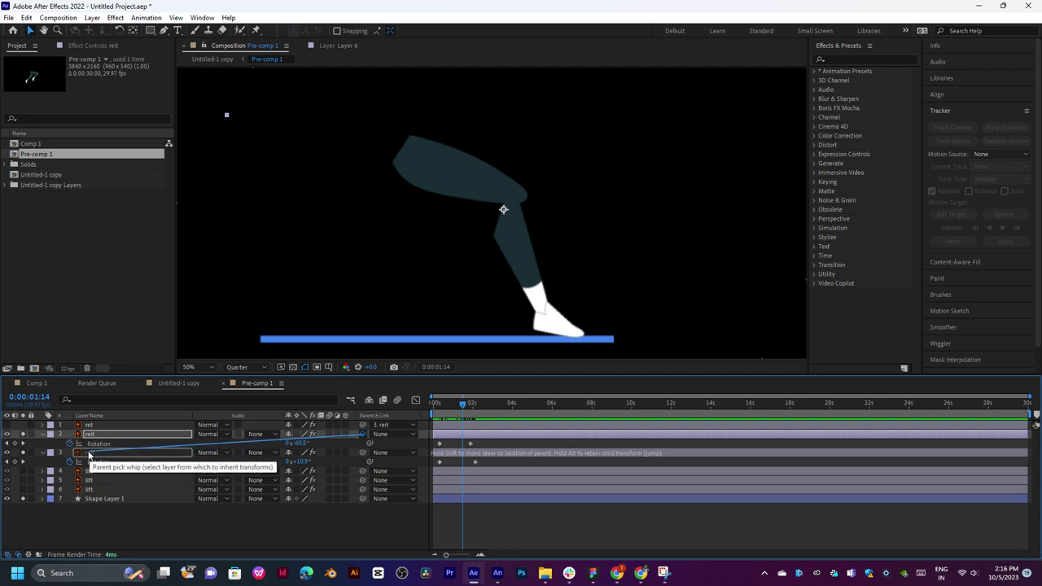
# Parent the shin layer to the thigh layer (3. reit), undoing the stray rotation change.
pyautogui.moveTo(443, 403)
pyautogui.mouseDown()
pyautogui.moveTo(481, 402)
pyautogui.moveTo(453, 431)
pyautogui.mouseUp()
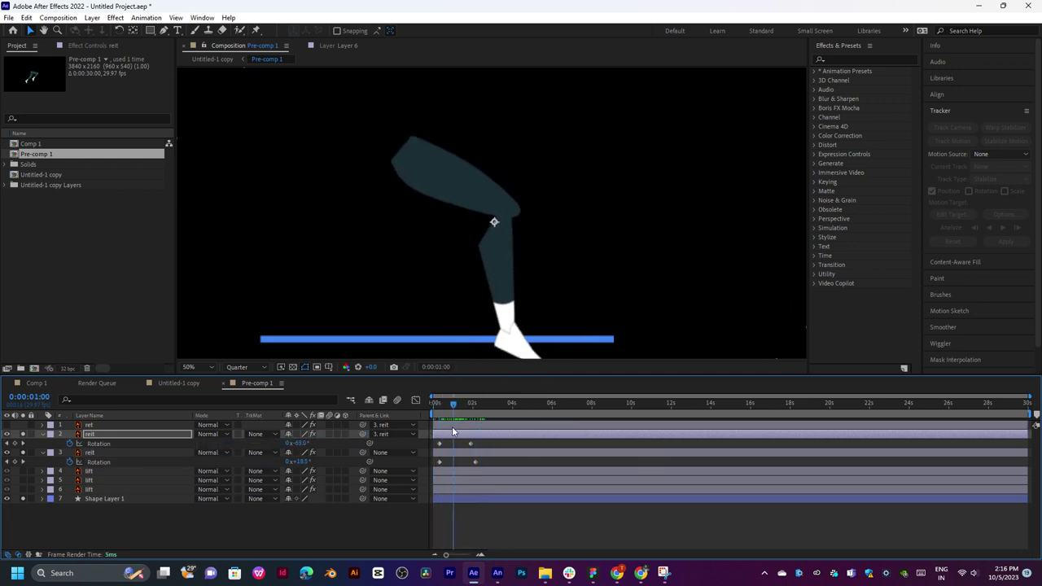
pyautogui.hotkey('ctrl', 'z')
pyautogui.moveTo(453, 431); pyautogui.dragTo(438, 422)
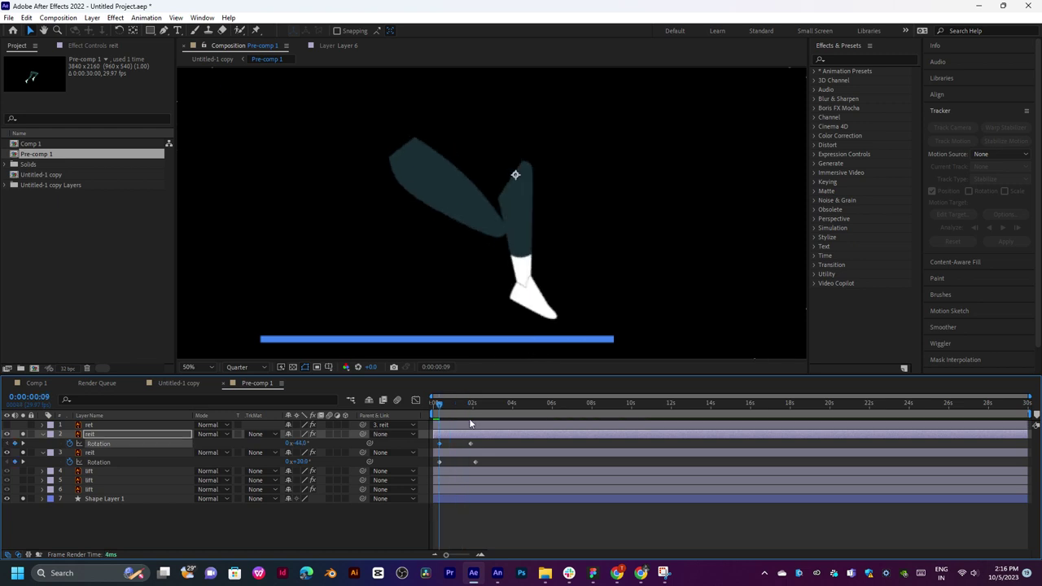
pyautogui.hotkey('ctrl', 'z')
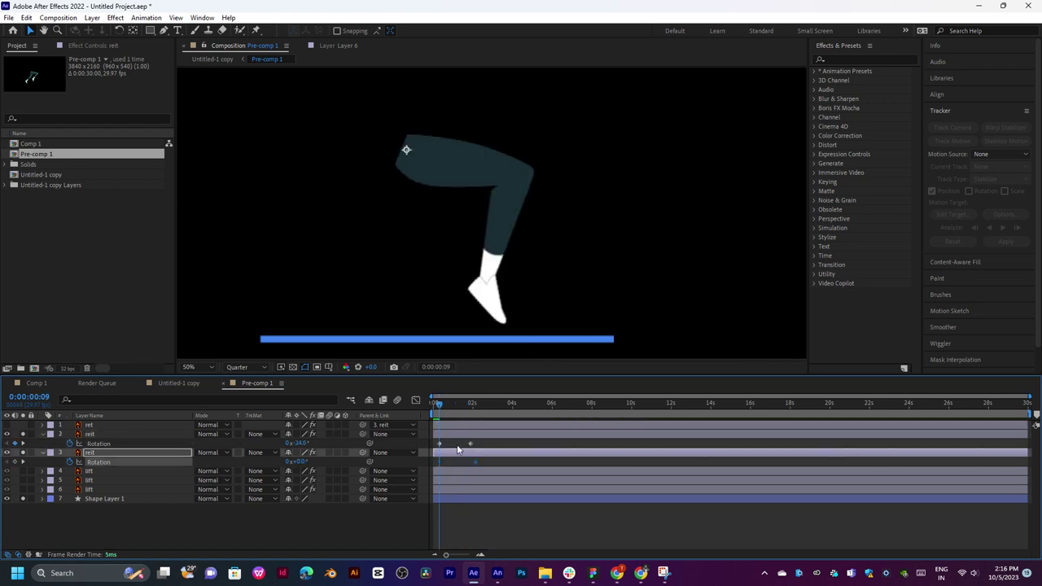
pyautogui.moveTo(363, 434); pyautogui.dragTo(122, 456)
# Re-key the starting pose with the thigh at 39° and the shin upright at about -96°, then preview.
pyautogui.moveTo(295, 462); pyautogui.dragTo(315, 462)
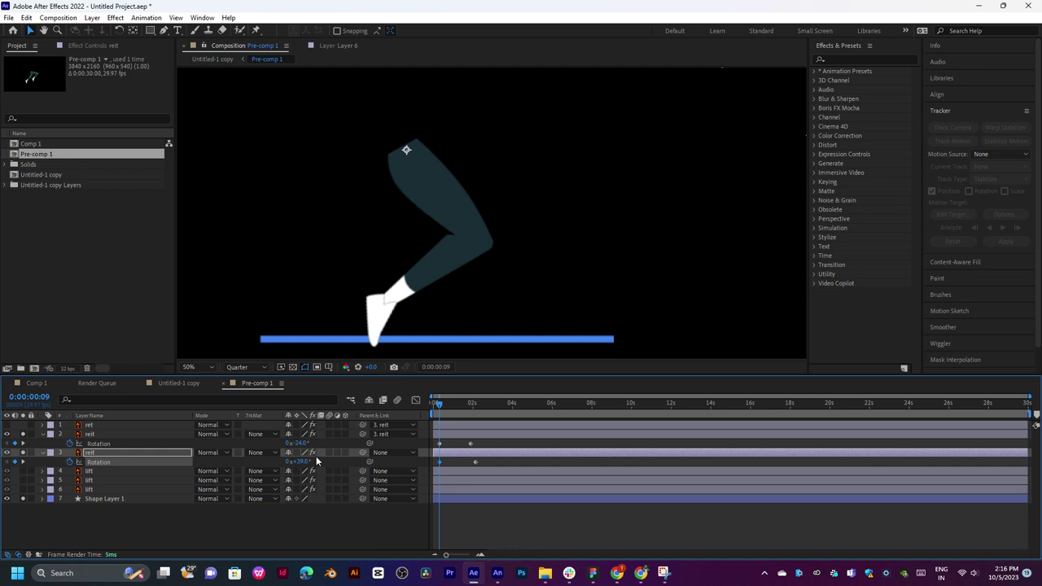
pyautogui.moveTo(305, 447); pyautogui.dragTo(271, 457)
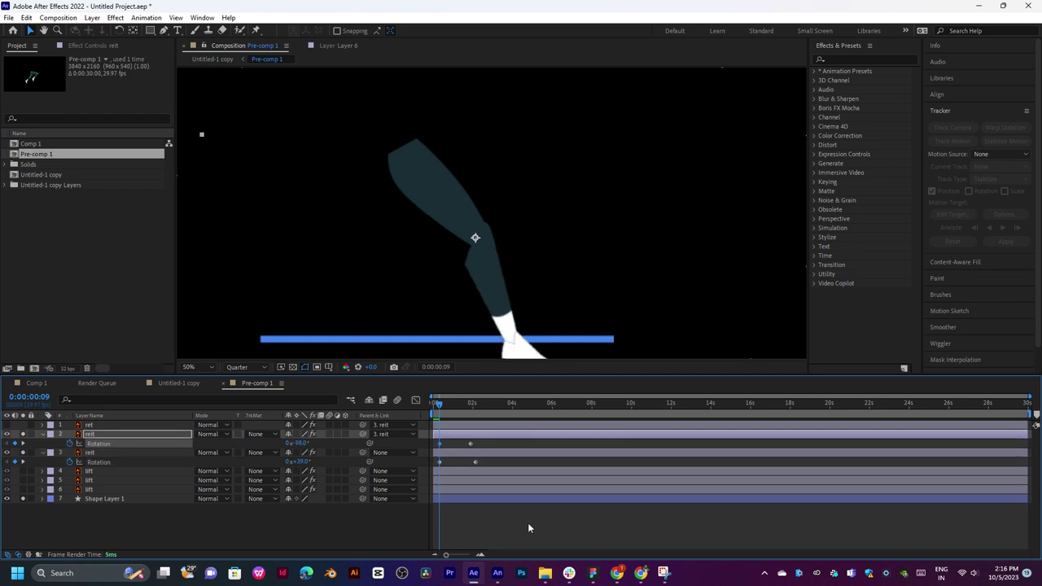
pyautogui.press('space')
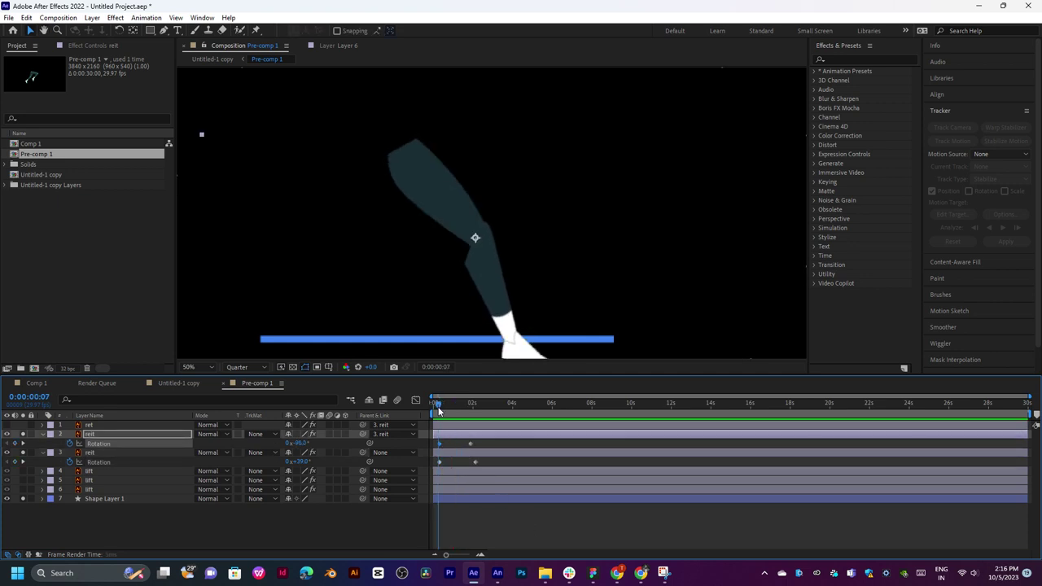
# Add a mid-stride shin rotation keyframe around 0:00:01:03 and play back the leg motion.
pyautogui.click(470, 401)
pyautogui.moveTo(470, 401); pyautogui.dragTo(437, 410)
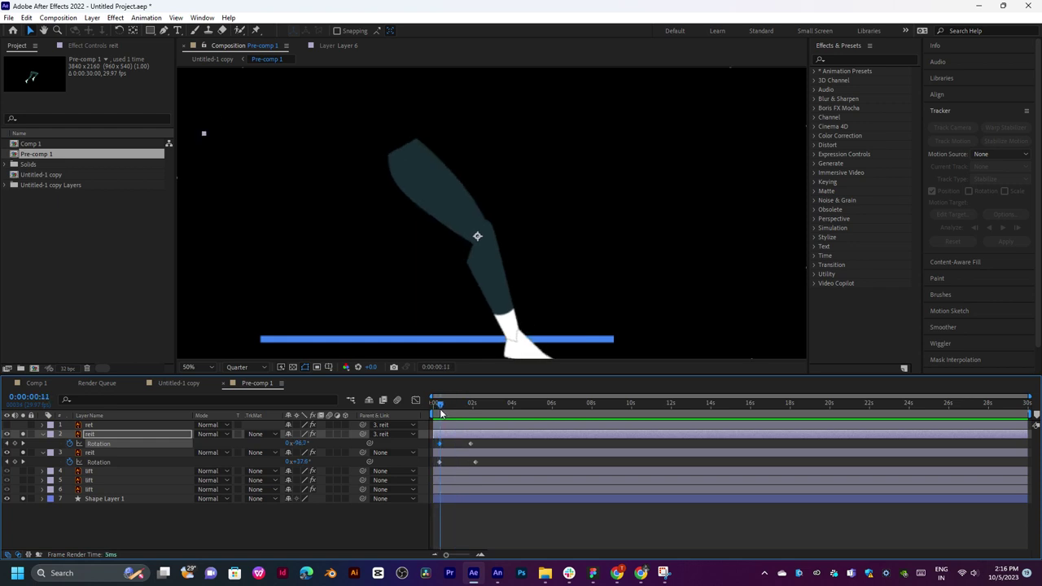
pyautogui.moveTo(440, 409); pyautogui.dragTo(455, 403)
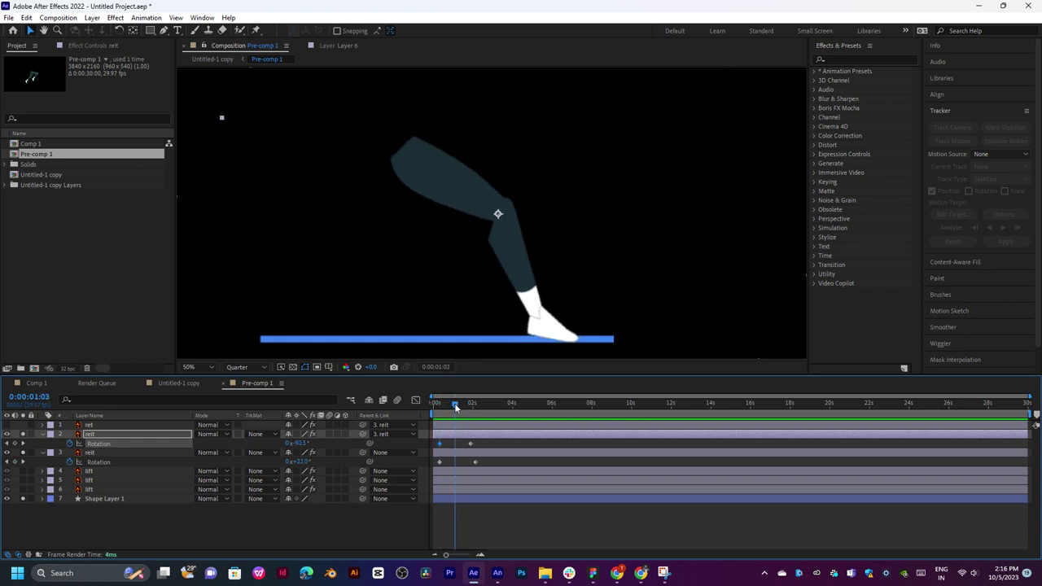
pyautogui.moveTo(302, 448)
pyautogui.mouseDown()
pyautogui.moveTo(314, 447)
pyautogui.moveTo(303, 444)
pyautogui.mouseUp()
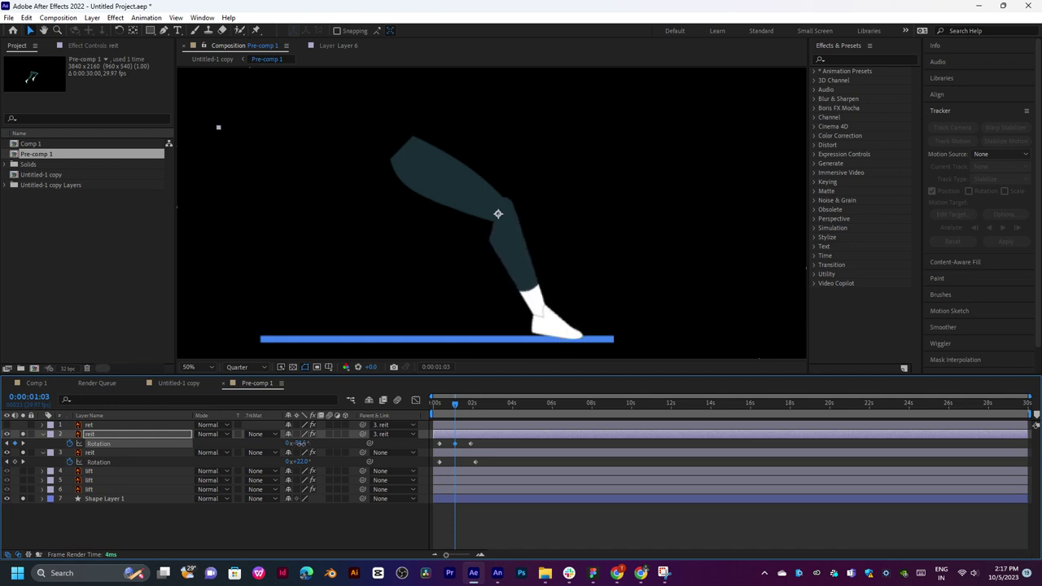
pyautogui.moveTo(455, 403); pyautogui.dragTo(433, 411)
pyautogui.press('space')
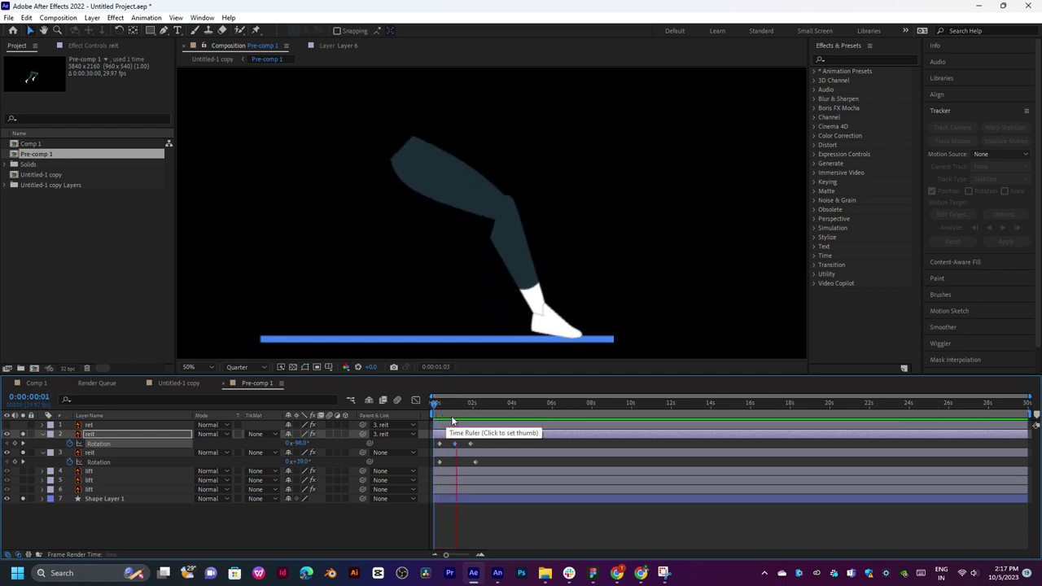
pyautogui.press('space')
# At 0:00:02:28, rotate the thigh to about 92° to swing the leg up behind.
pyautogui.click(464, 406)
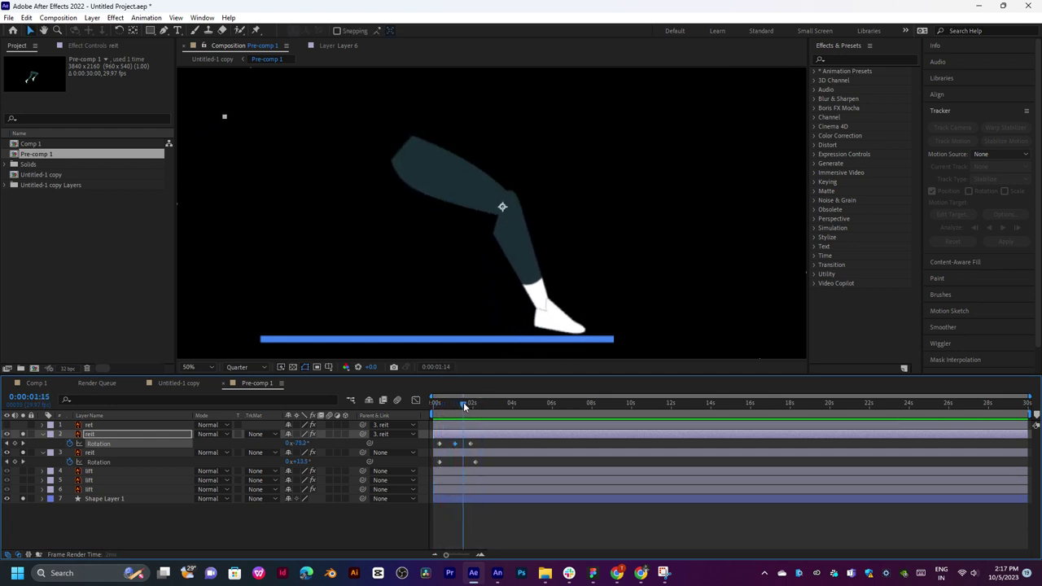
pyautogui.moveTo(464, 406); pyautogui.dragTo(491, 403)
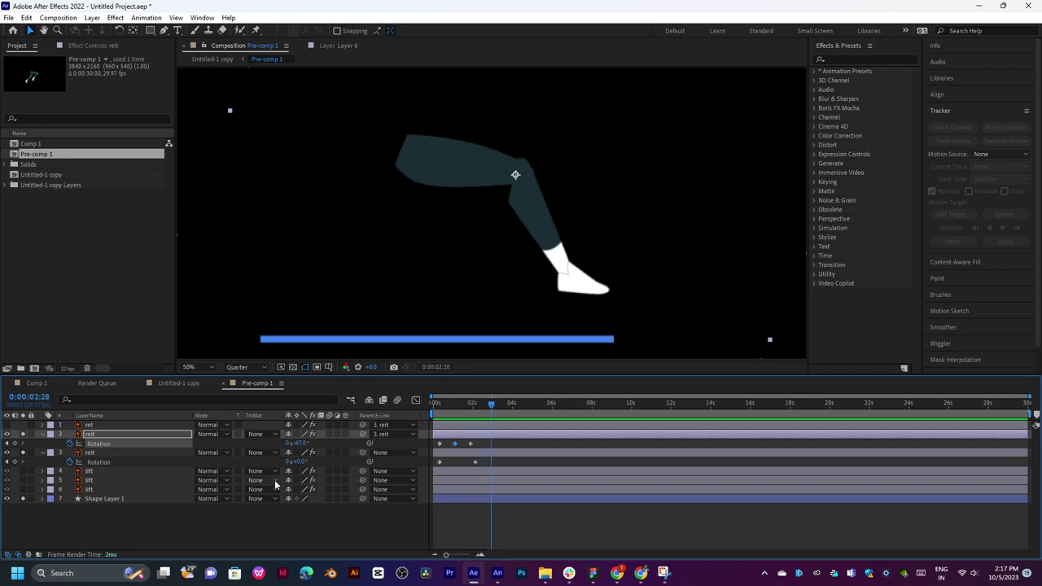
pyautogui.moveTo(297, 461); pyautogui.dragTo(335, 445)
# Drag the thigh's 92° rotation keyframe later on the timeline.
pyautogui.click(475, 462)
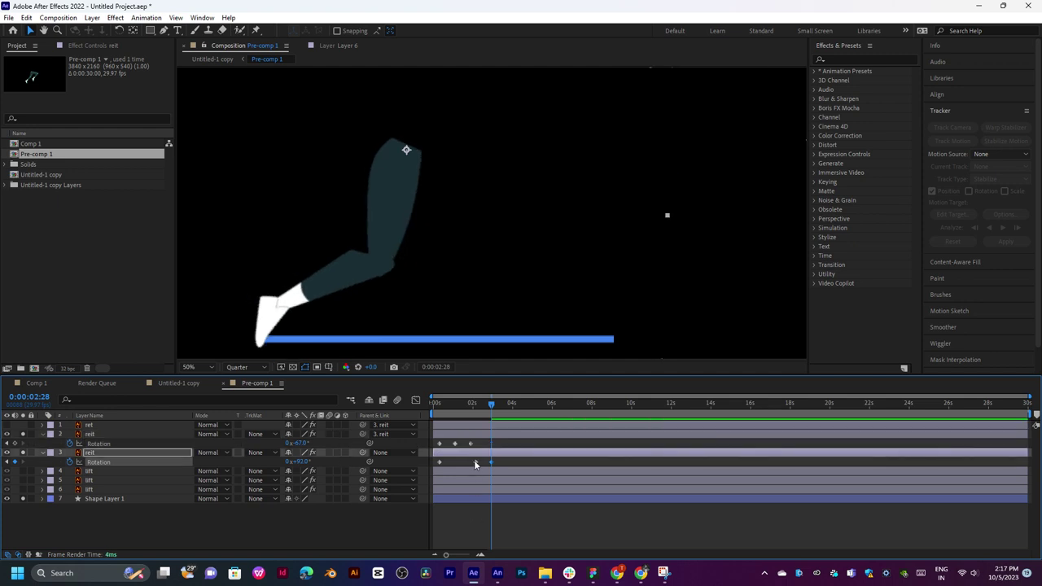
pyautogui.moveTo(493, 462); pyautogui.dragTo(530, 462)
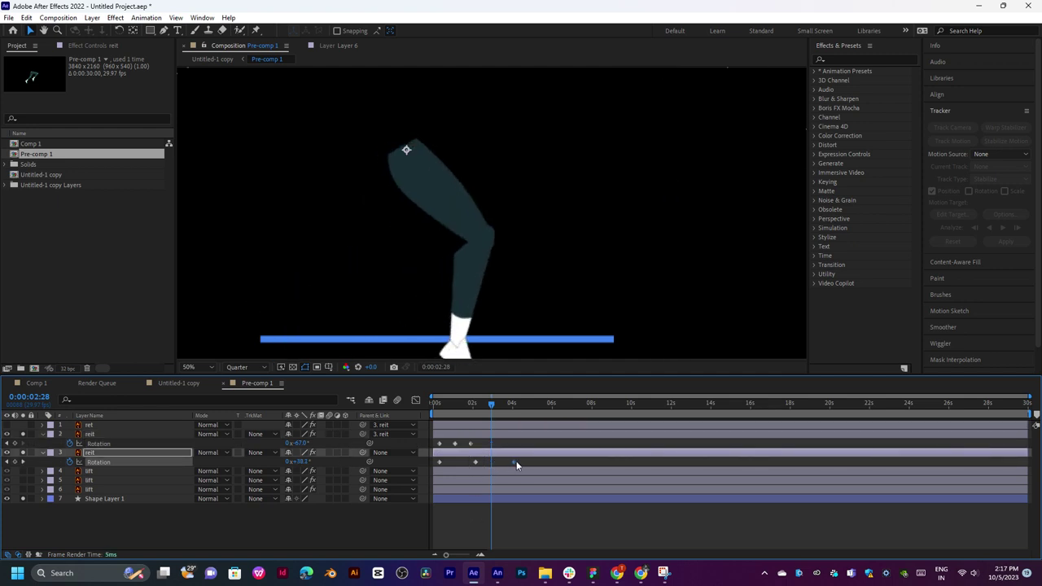
pyautogui.click(516, 404)
# Key the shin rotation at -54° near 0:00:04:27 and scrub back to review the motion.
pyautogui.moveTo(516, 405); pyautogui.dragTo(530, 404)
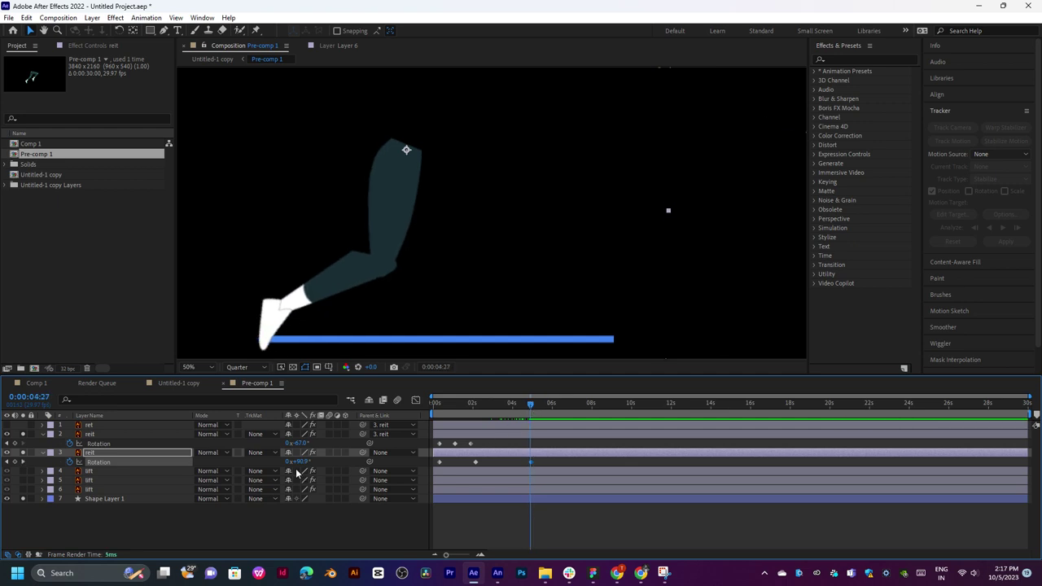
pyautogui.moveTo(299, 443); pyautogui.dragTo(318, 438)
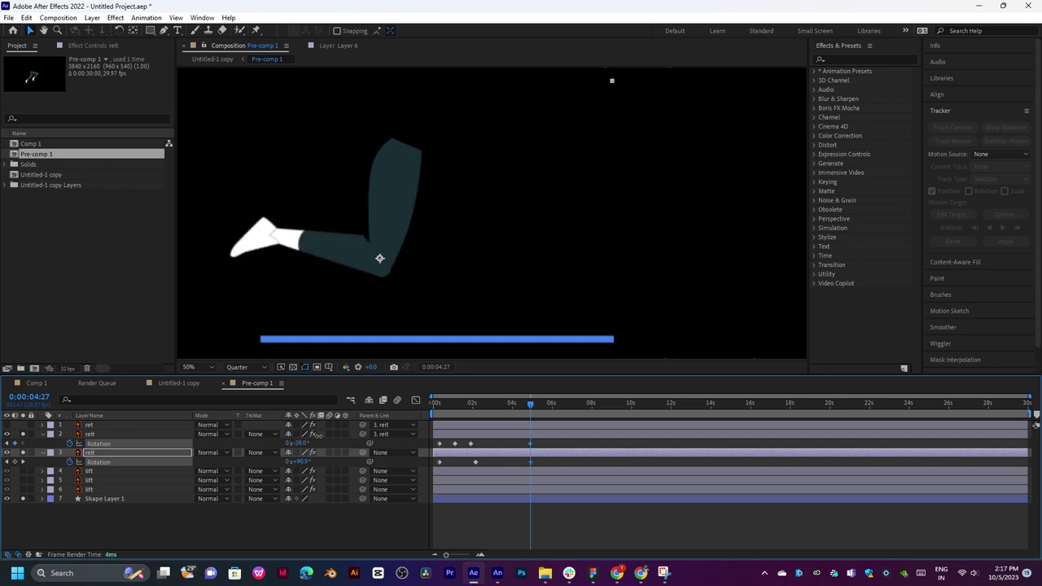
pyautogui.moveTo(530, 404); pyautogui.dragTo(481, 405)
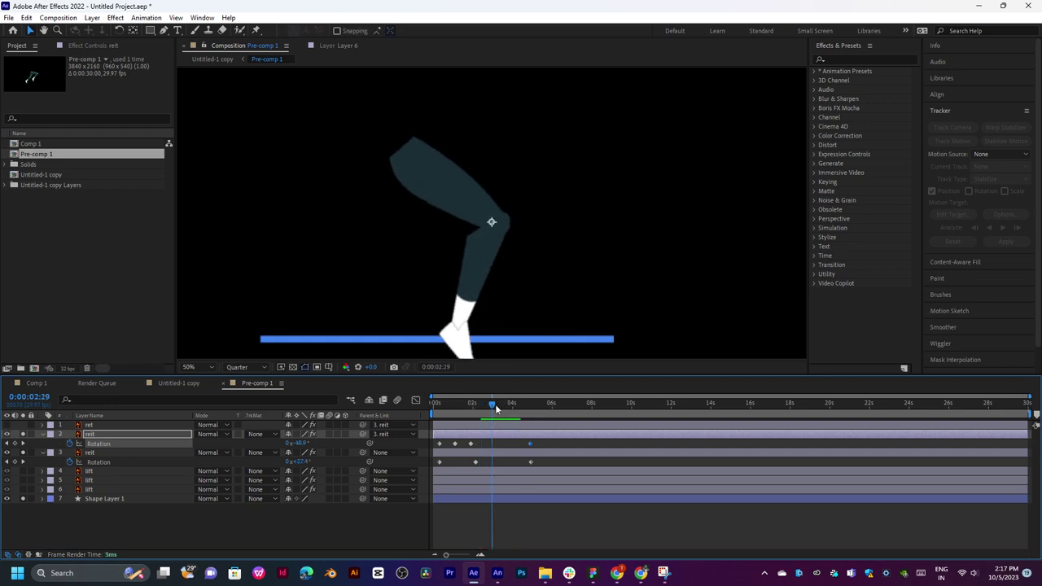
pyautogui.click(577, 405)
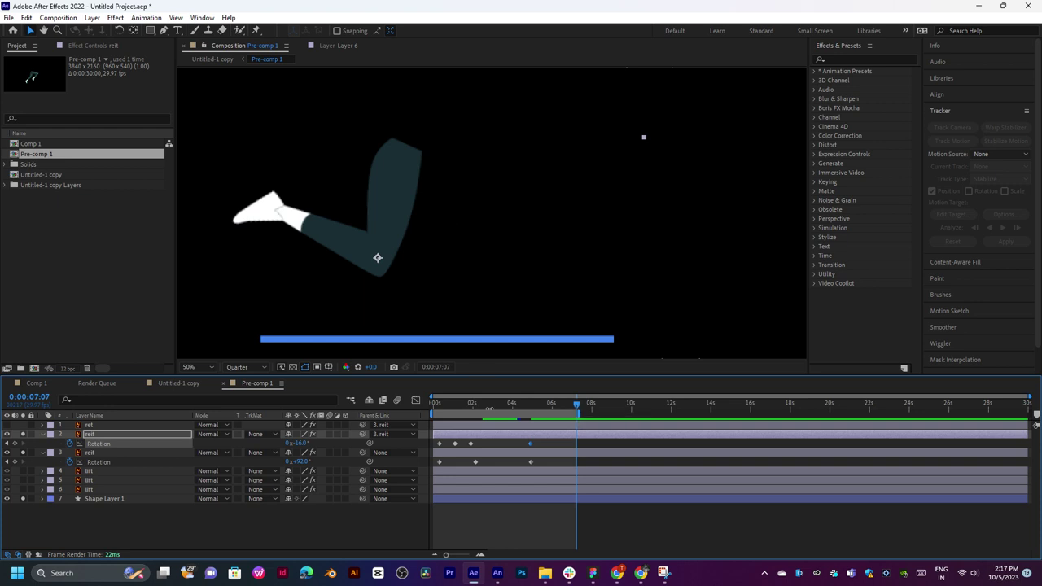
pyautogui.moveTo(492, 402); pyautogui.dragTo(504, 402)
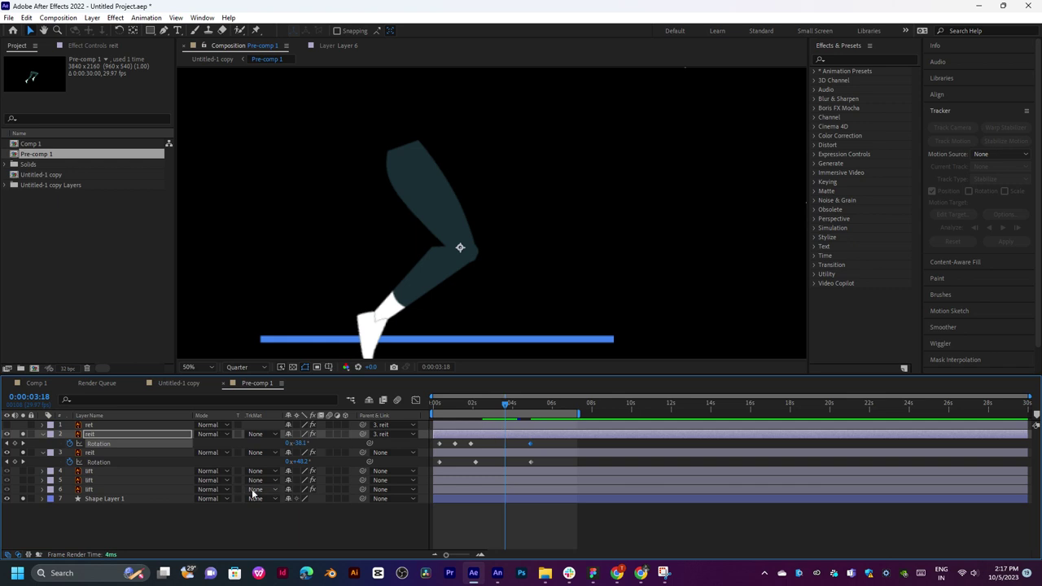
# Key the shin rotation at -73.1° at 3:18 and nudge that keyframe slightly earlier.
pyautogui.moveTo(303, 442); pyautogui.dragTo(288, 450)
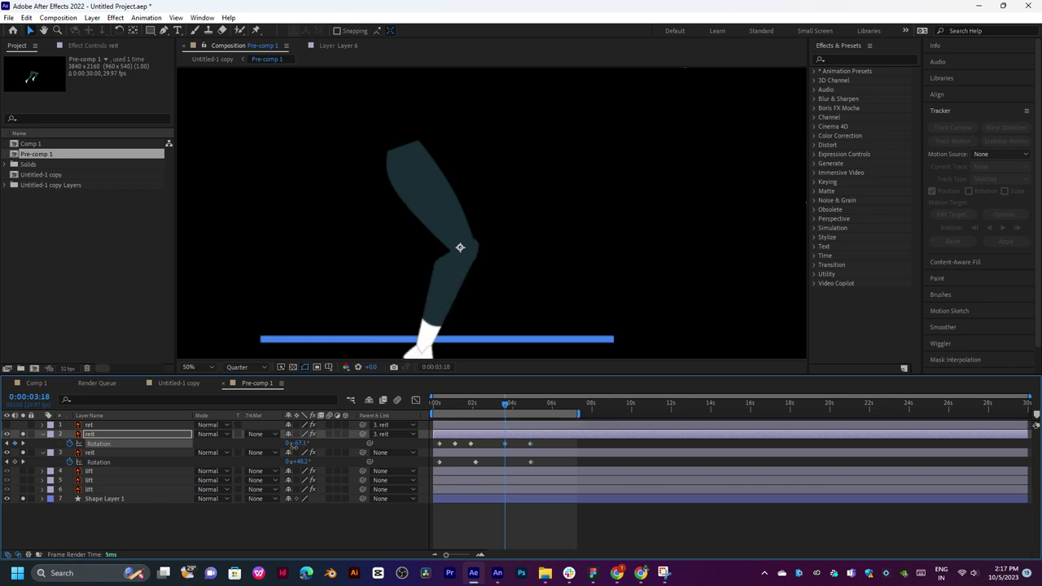
pyautogui.moveTo(506, 403)
pyautogui.mouseDown()
pyautogui.moveTo(482, 402)
pyautogui.moveTo(500, 404)
pyautogui.mouseUp()
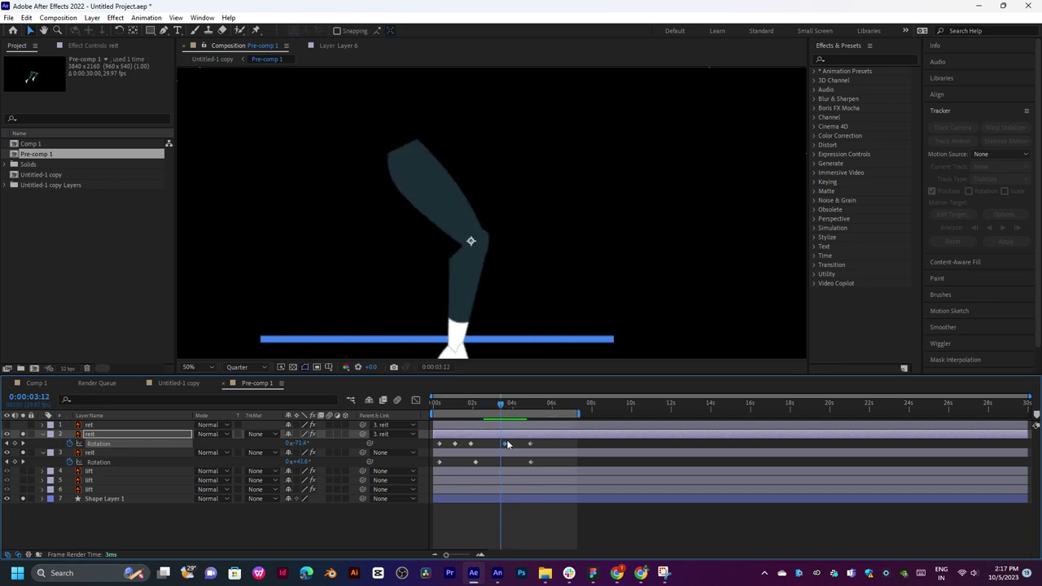
pyautogui.moveTo(496, 449); pyautogui.dragTo(493, 450)
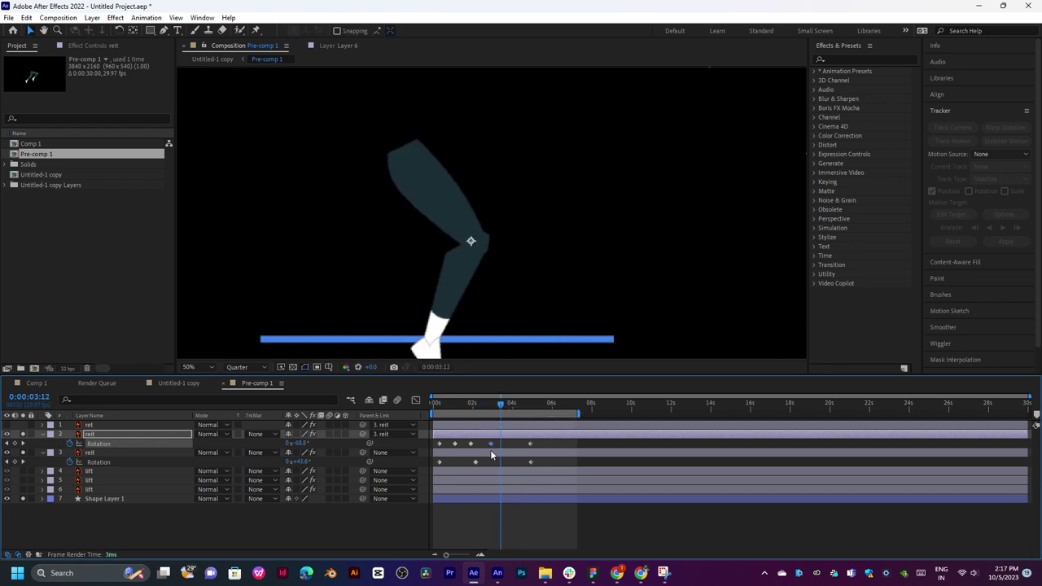
# Swing the thigh forward with a new rotation keyframe at 3:26, then play the walk.
pyautogui.click(511, 407)
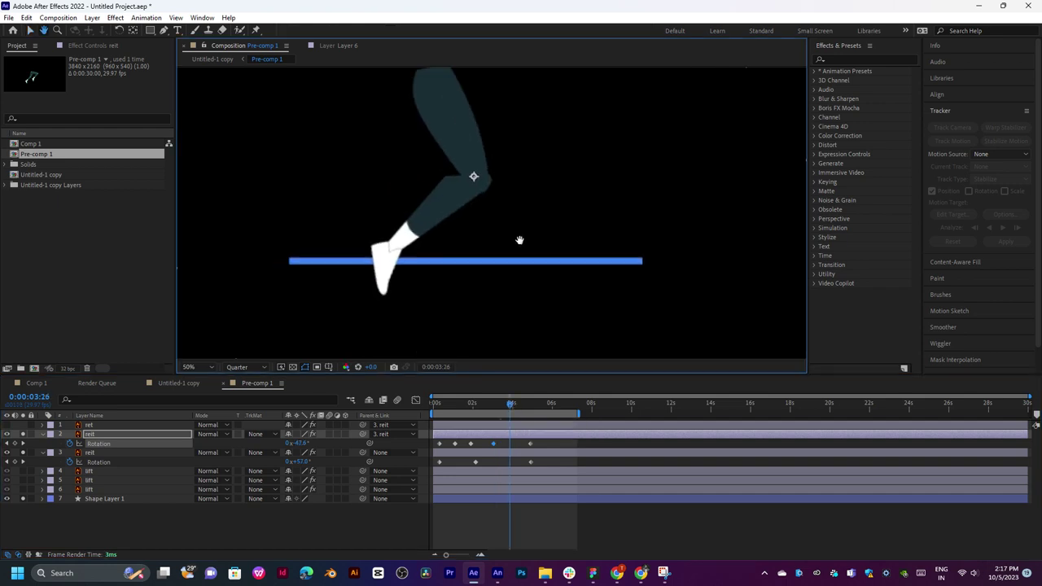
pyautogui.moveTo(488, 320); pyautogui.dragTo(518, 258)
pyautogui.click(506, 457)
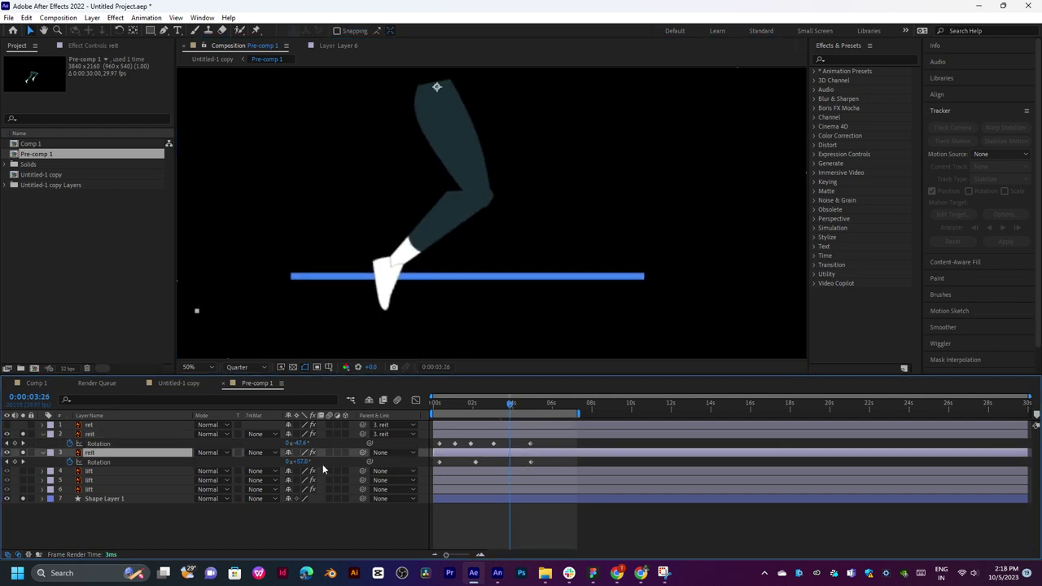
pyautogui.moveTo(306, 463); pyautogui.dragTo(322, 462)
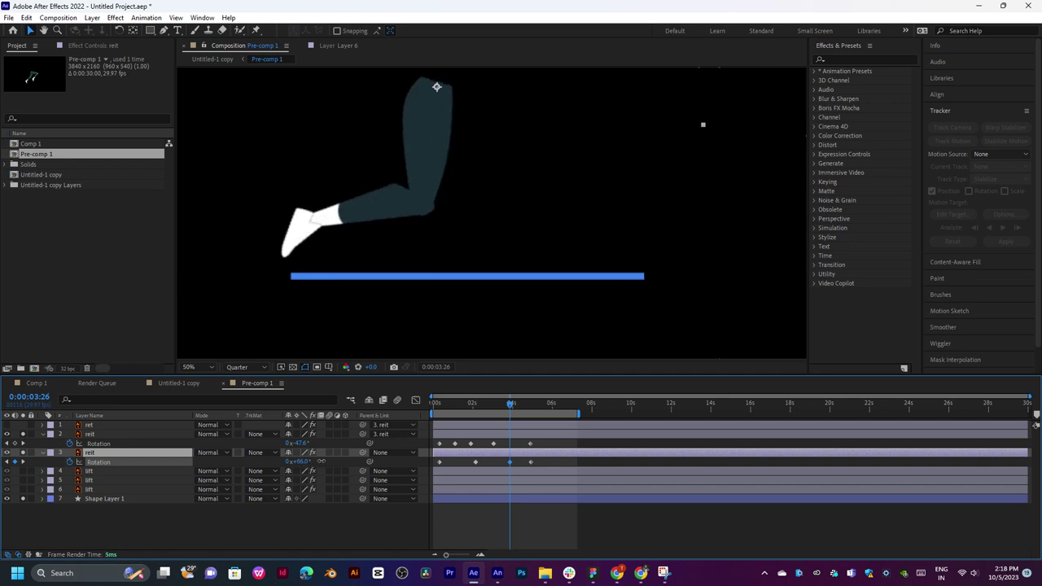
pyautogui.moveTo(490, 404); pyautogui.dragTo(521, 418)
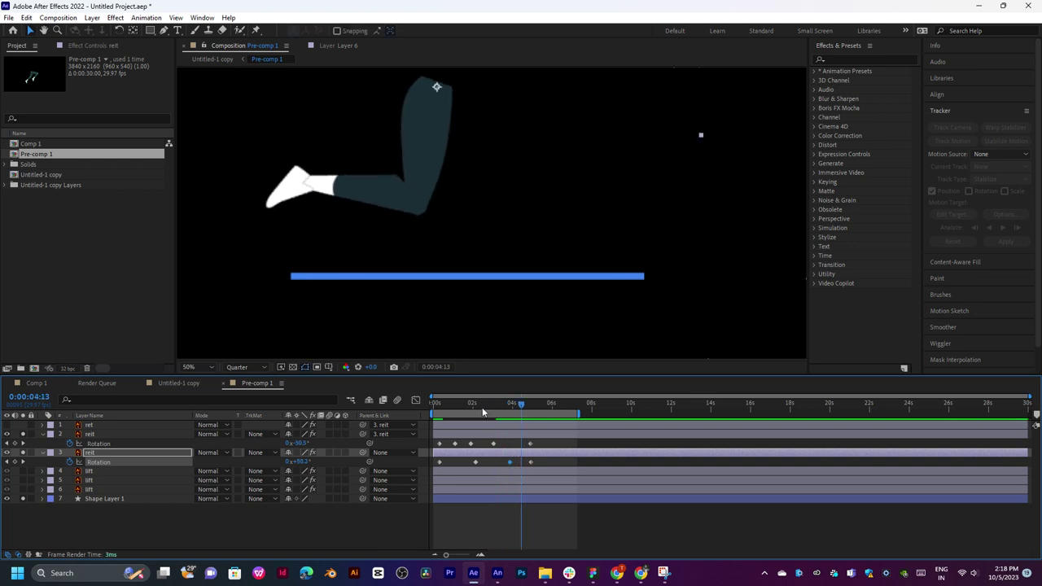
pyautogui.click(482, 412)
pyautogui.press('space')
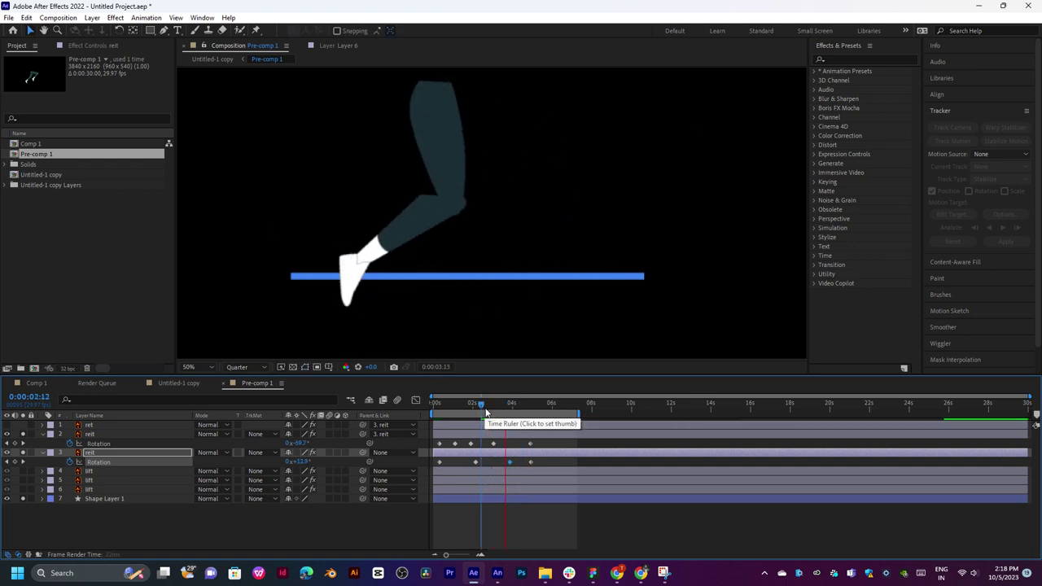
# At 3:04, bend the shin further to about -93° and scrub to review the step.
pyautogui.click(493, 403)
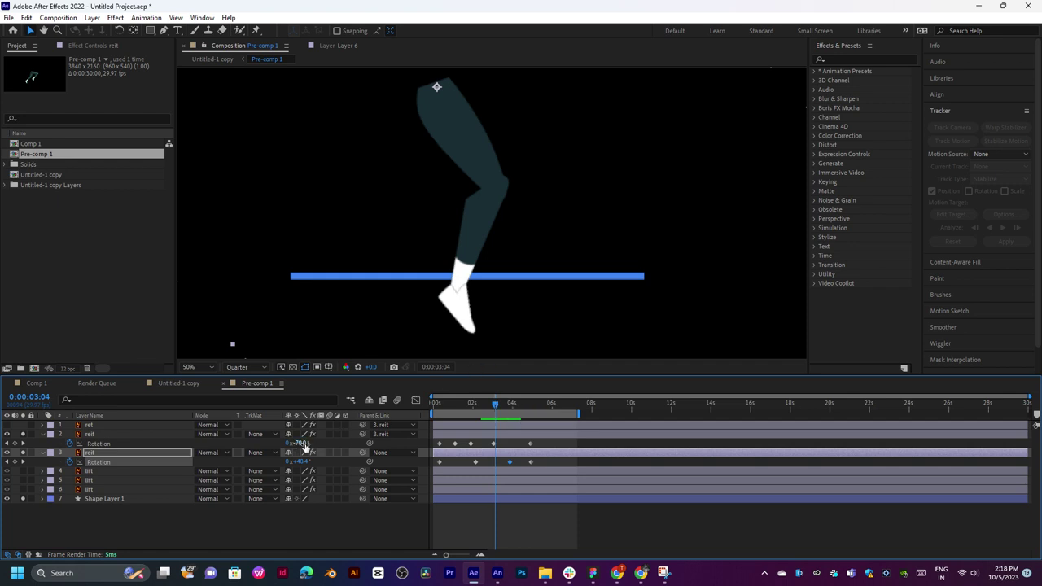
pyautogui.moveTo(304, 448)
pyautogui.mouseDown()
pyautogui.moveTo(294, 449)
pyautogui.moveTo(314, 442)
pyautogui.mouseUp()
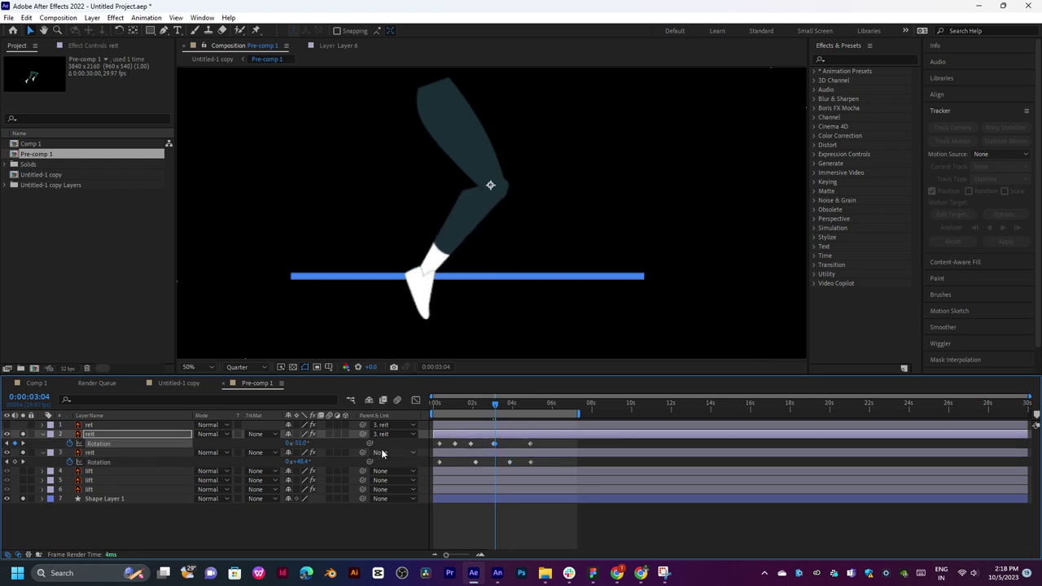
pyautogui.moveTo(494, 402)
pyautogui.mouseDown()
pyautogui.moveTo(510, 400)
pyautogui.moveTo(450, 439)
pyautogui.mouseUp()
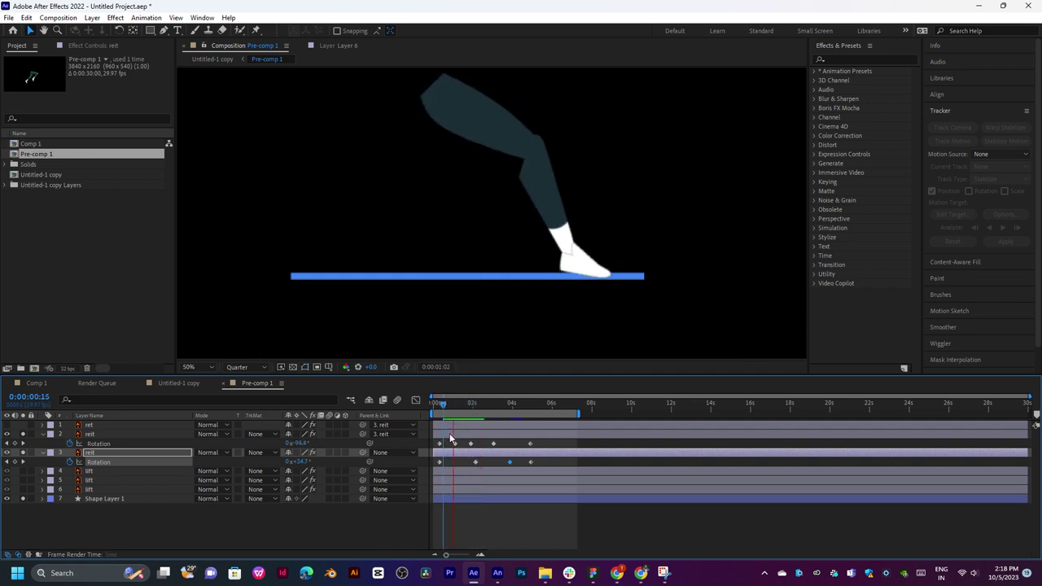
pyautogui.moveTo(443, 406); pyautogui.dragTo(494, 402)
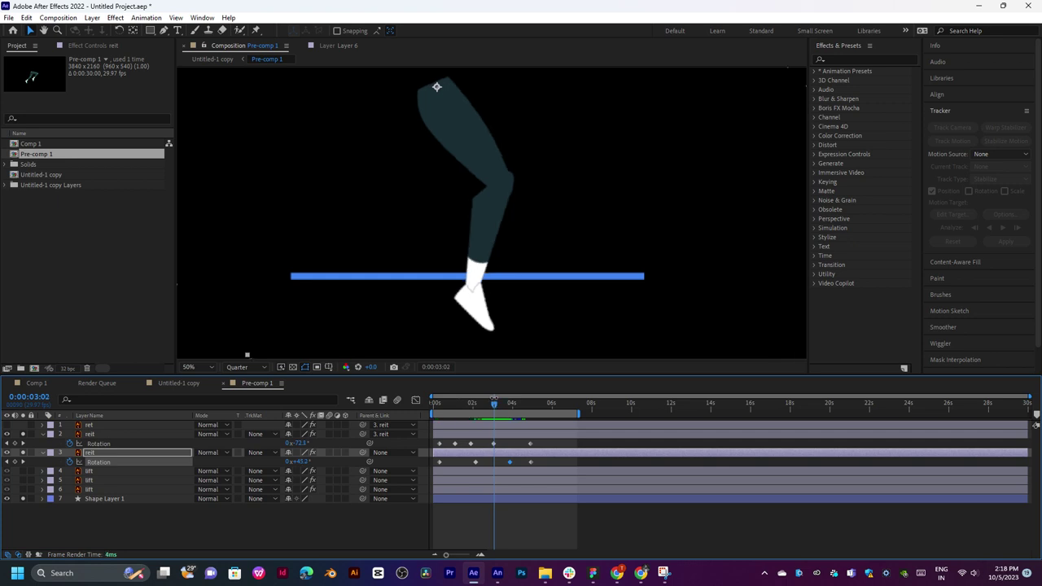
# Zoom the timeline in, show the shin's Position, and try then revert a position offset.
pyautogui.press('=')
pyautogui.click(489, 403)
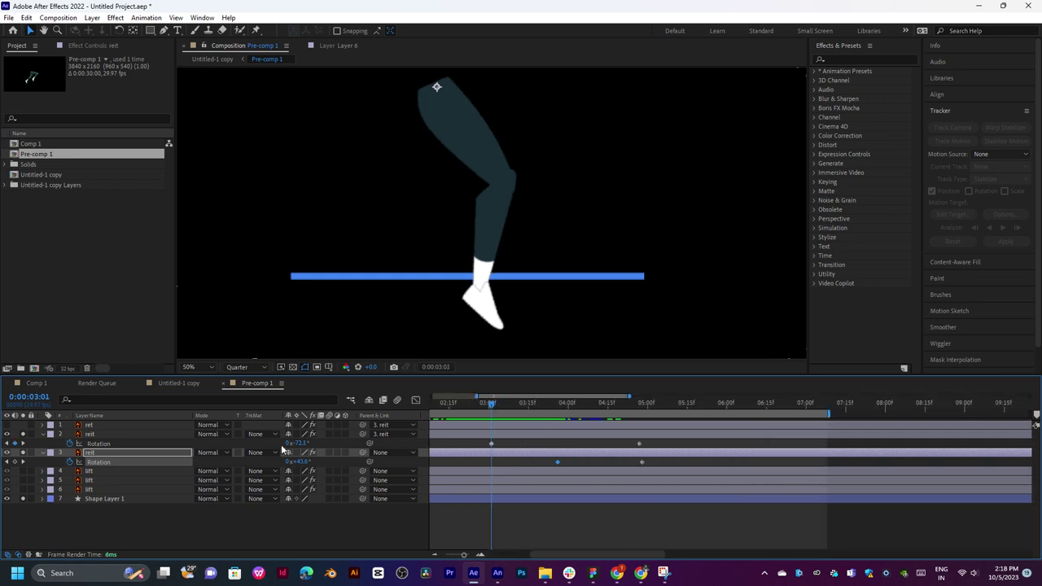
pyautogui.click(148, 435)
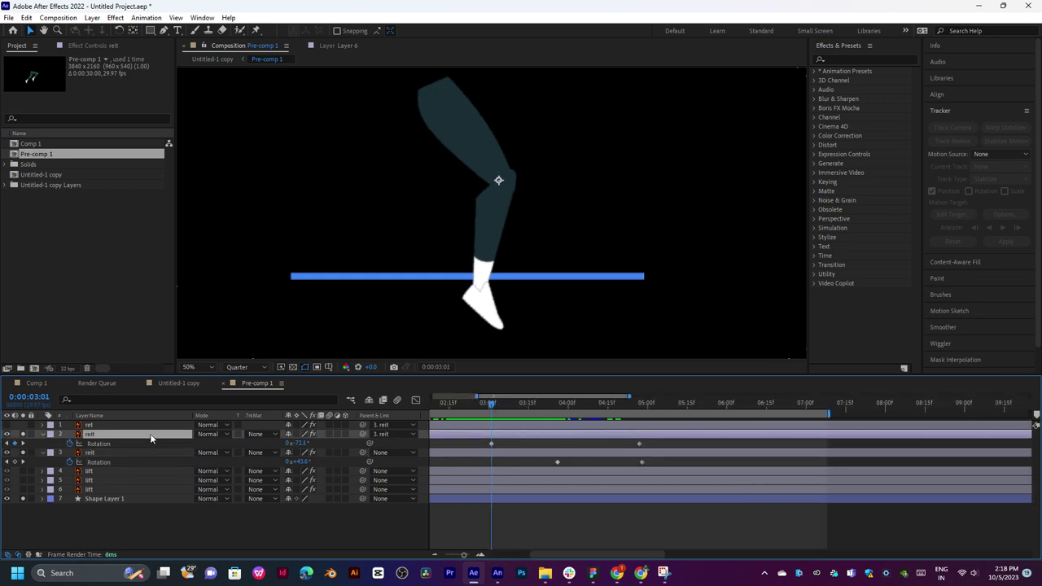
pyautogui.press('End')
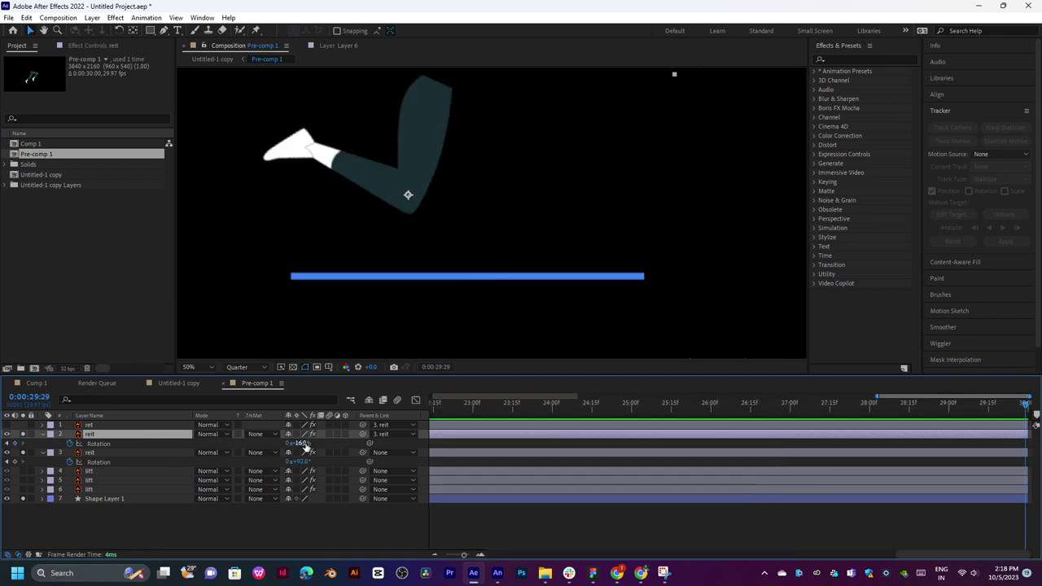
pyautogui.press('p')
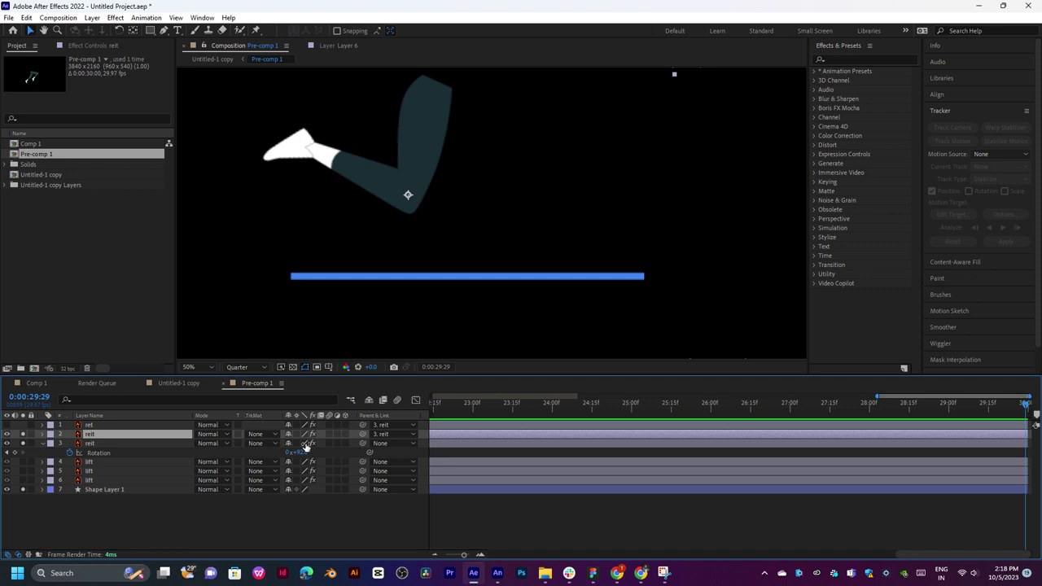
pyautogui.press('p')
pyautogui.moveTo(308, 446); pyautogui.dragTo(345, 432)
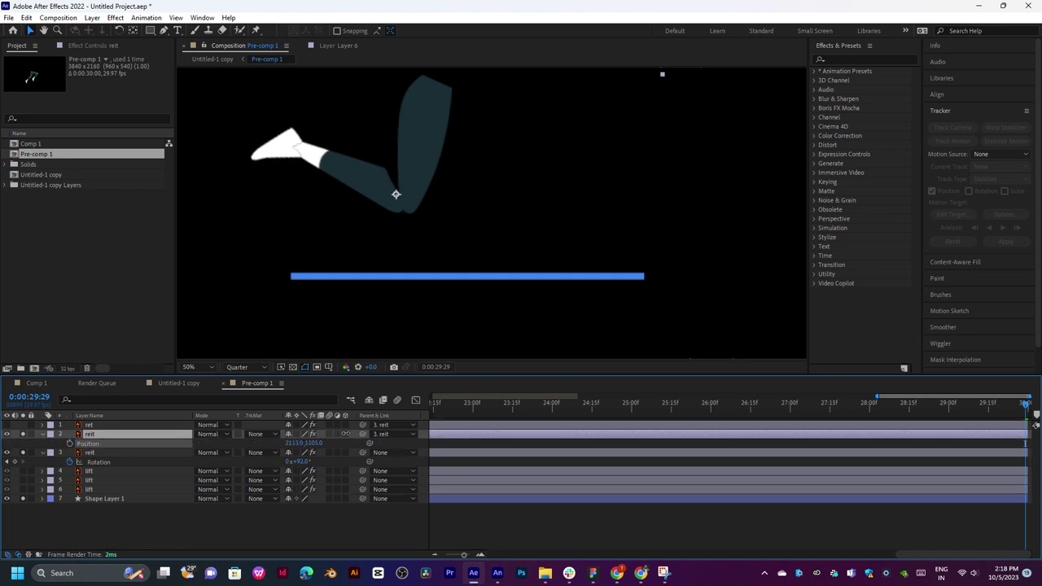
pyautogui.hotkey('ctrl', 'z')
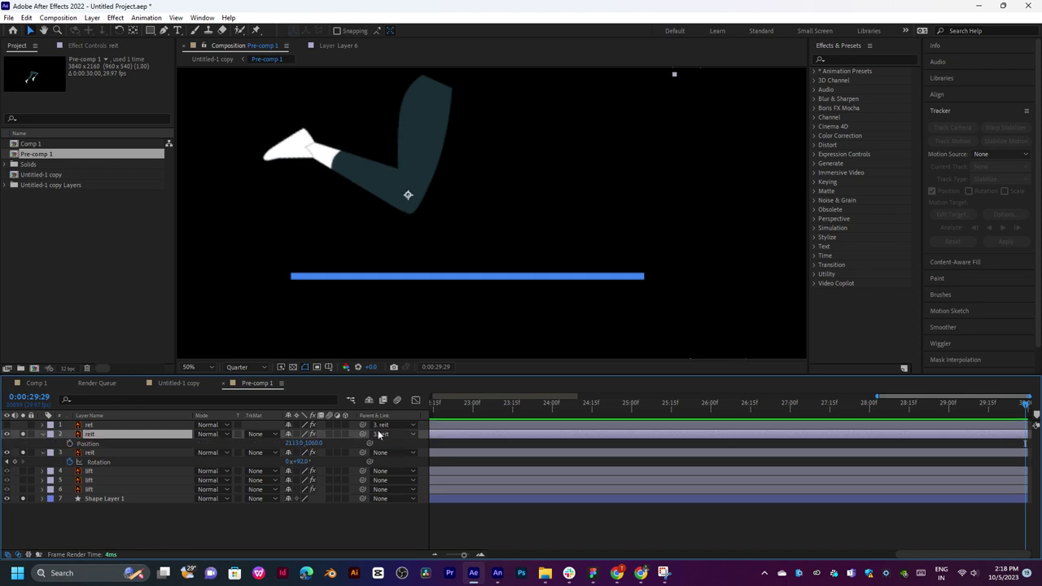
# Collapse the shin's properties, zoom the timeline out to full duration, and go to 0:00:03:00.
pyautogui.scroll(-3, 411, 416)
pyautogui.click(459, 414)
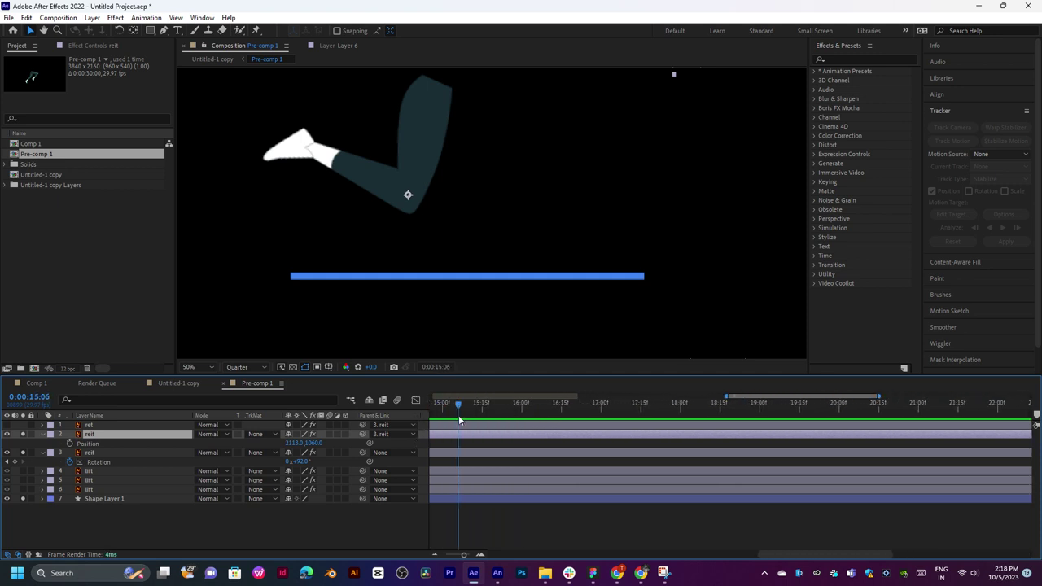
pyautogui.scroll(-2, 472, 420)
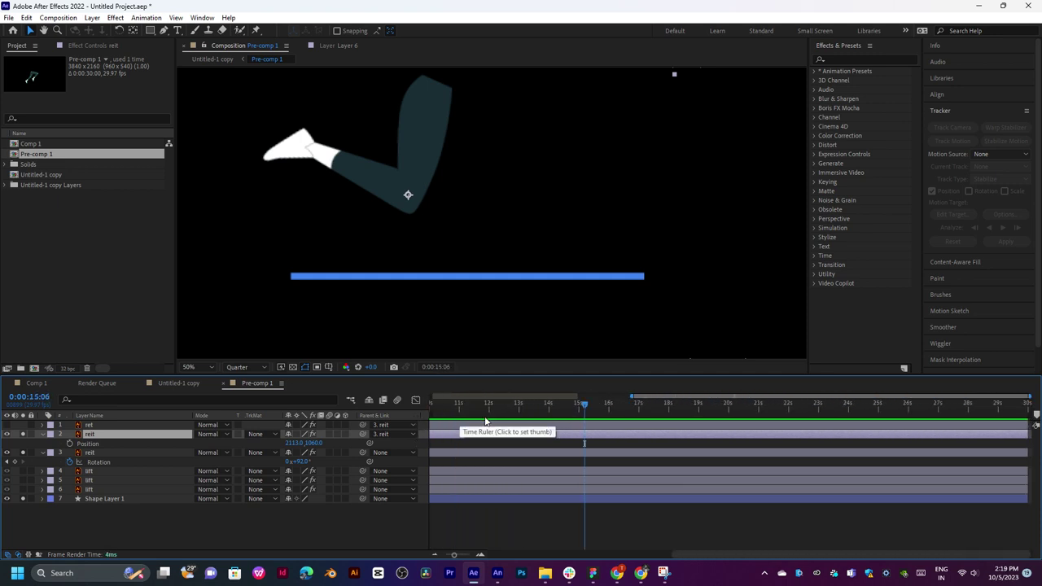
pyautogui.press('u')
pyautogui.press('p')
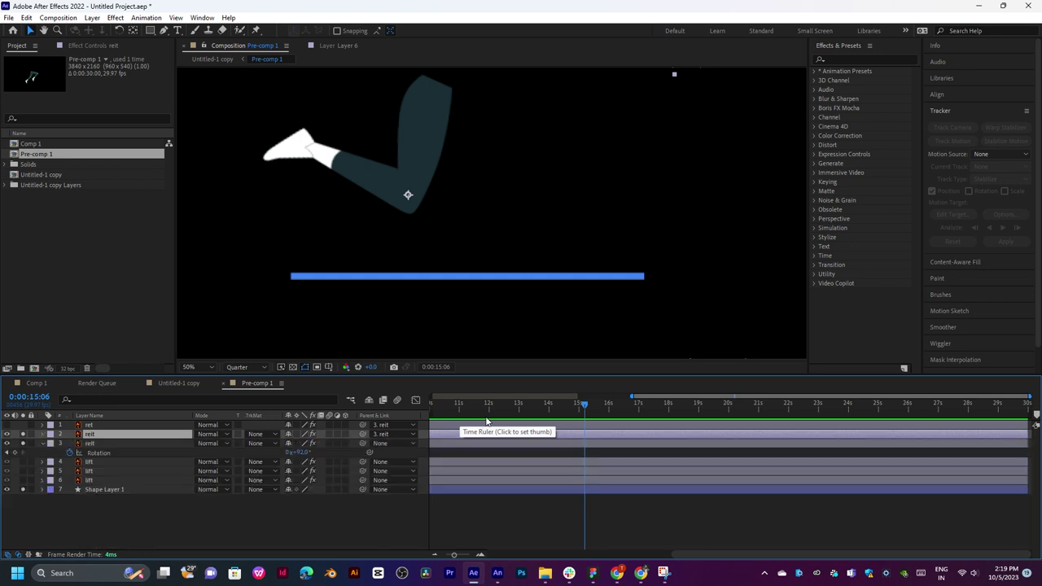
pyautogui.click(559, 412)
pyautogui.press('u')
pyautogui.press('u')
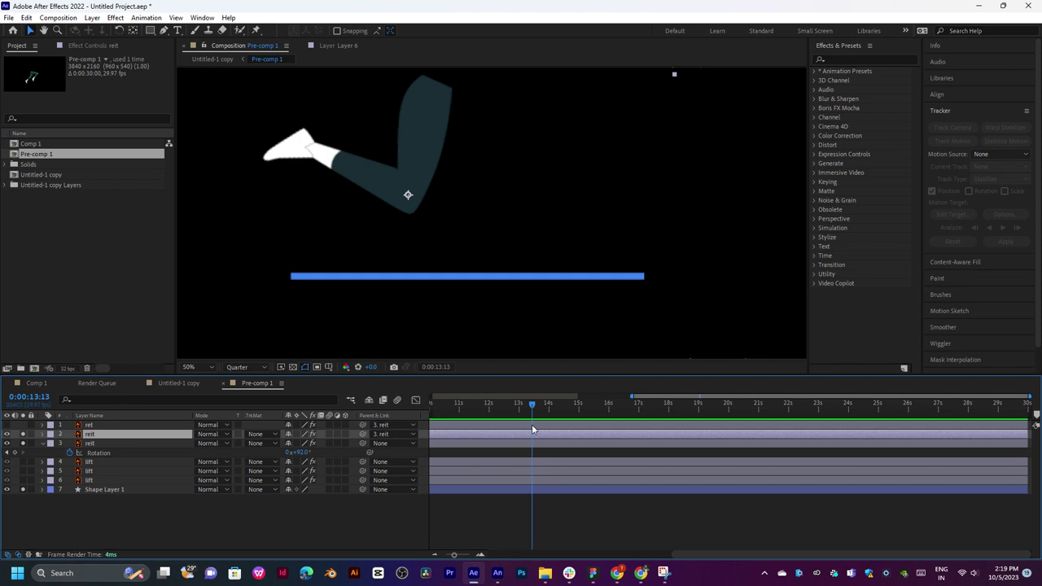
pyautogui.press('-')
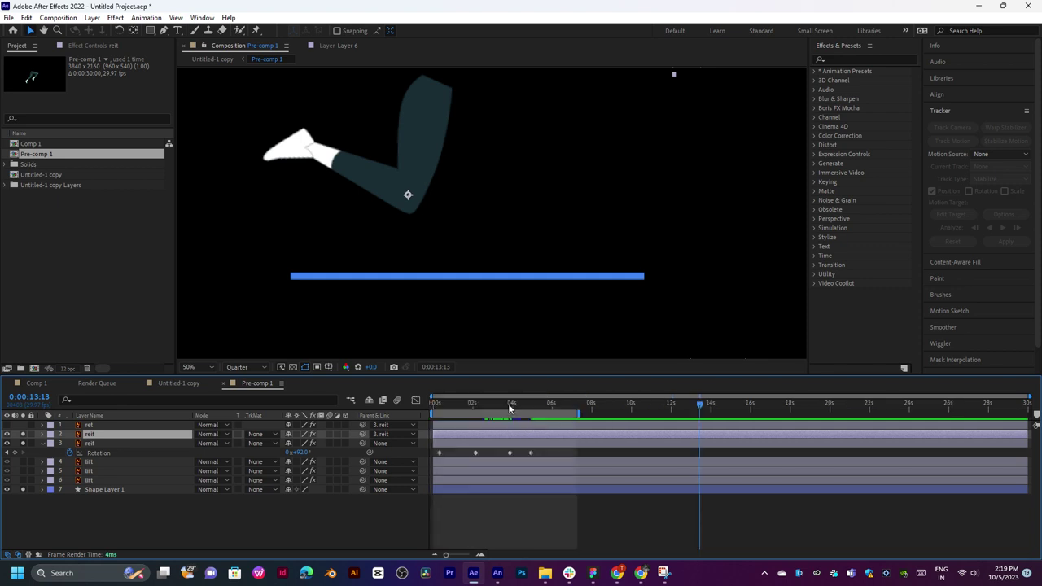
pyautogui.moveTo(481, 408); pyautogui.dragTo(493, 405)
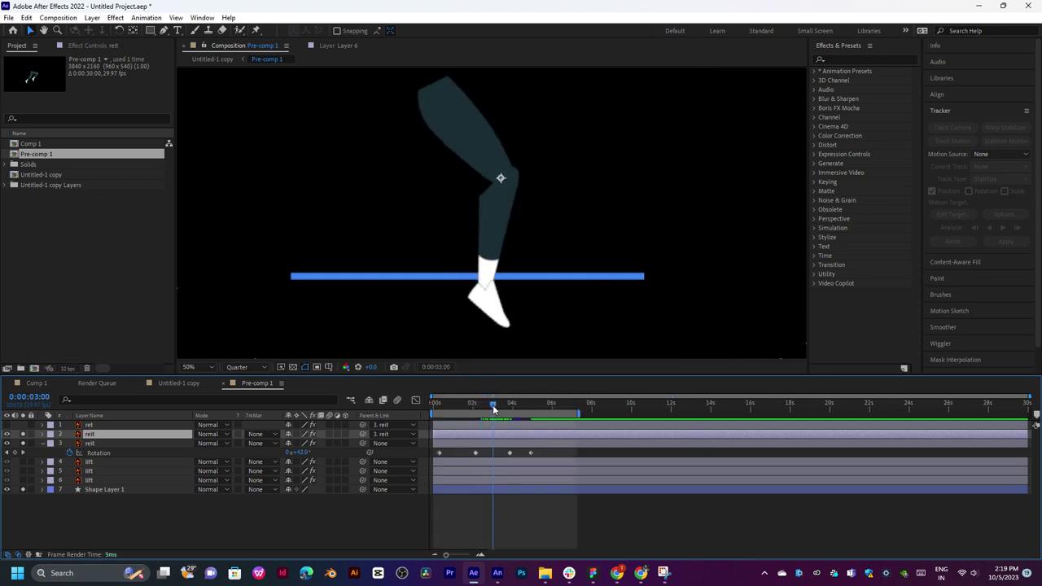
# Reveal the leg's puppet pin keyframes on layer 3 reit and move to 0:00:03:01.
pyautogui.press('u')
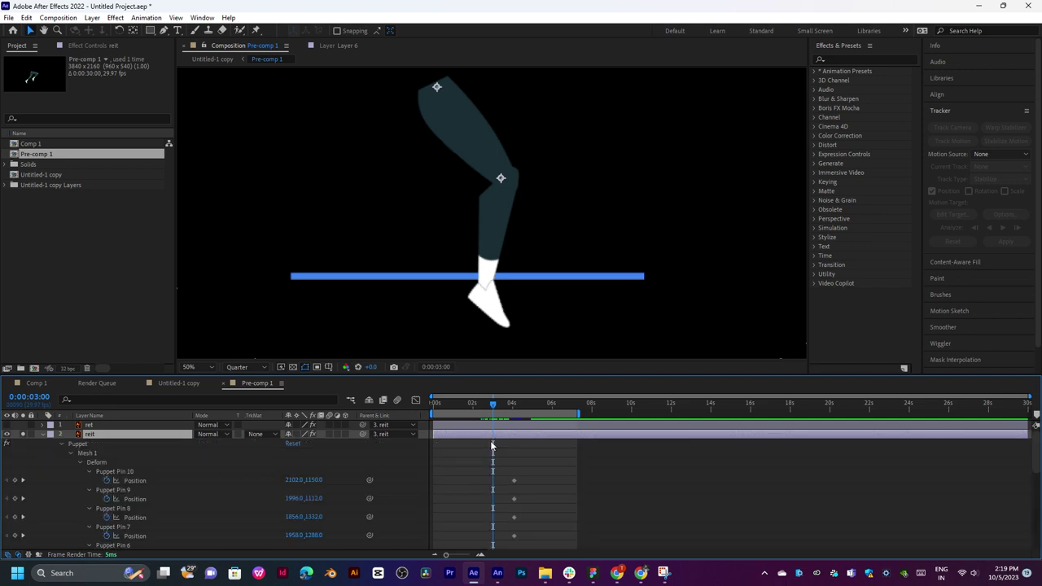
pyautogui.scroll(-5, 503, 433)
pyautogui.click(498, 470)
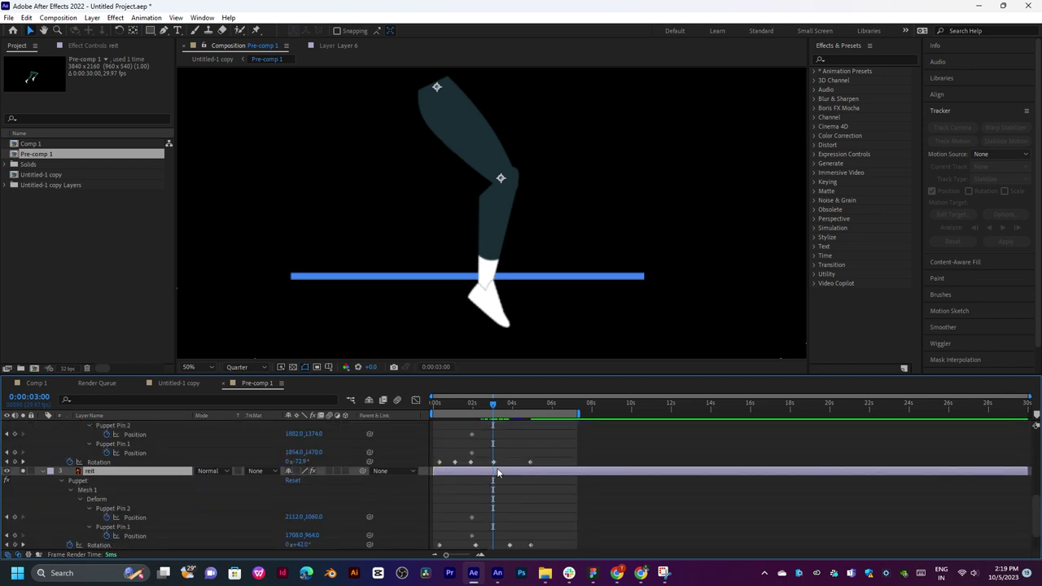
pyautogui.moveTo(495, 409); pyautogui.dragTo(494, 410)
pyautogui.scroll(1, 495, 410)
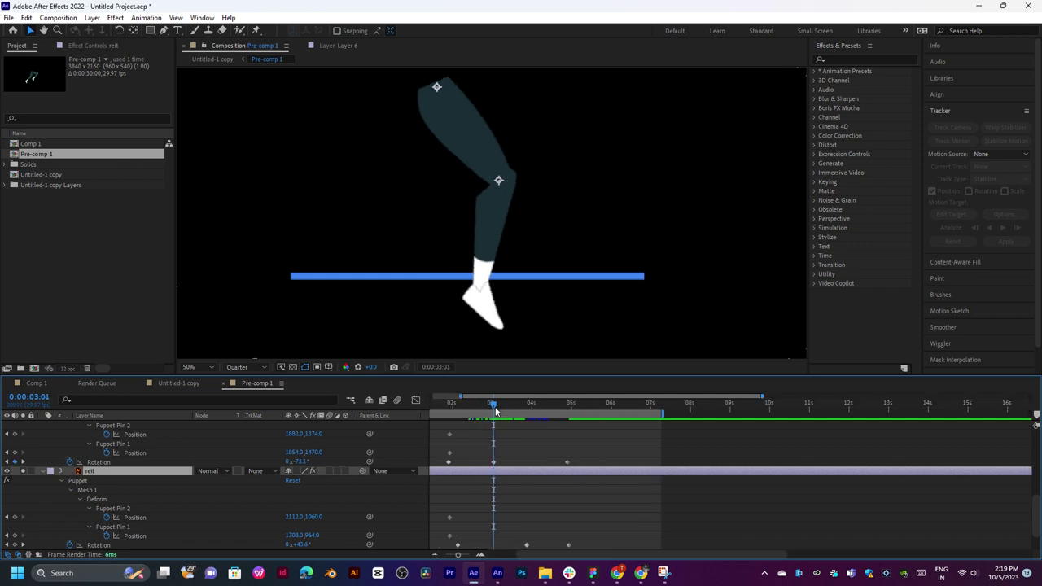
pyautogui.scroll(3, 495, 409)
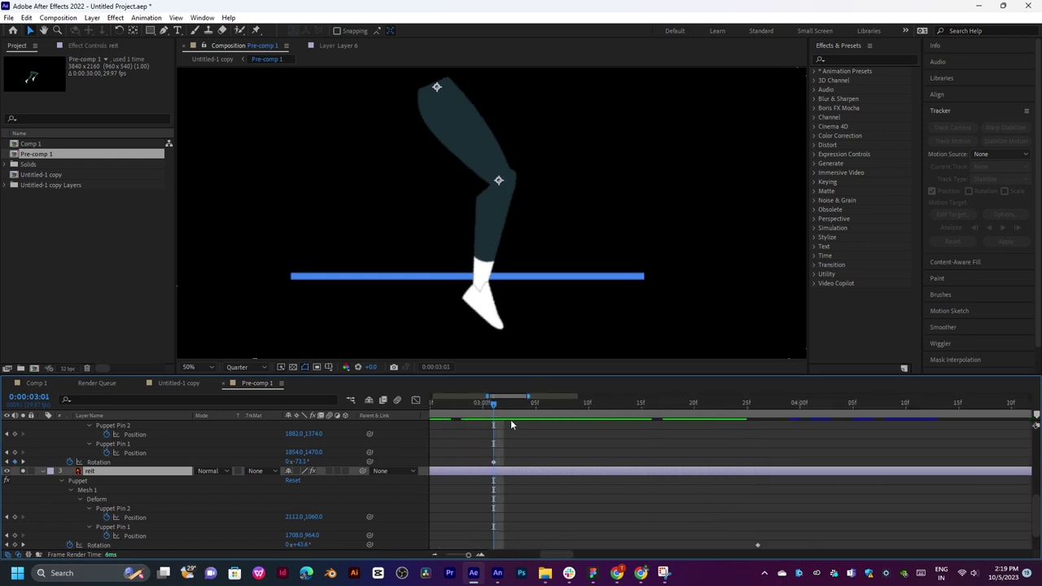
pyautogui.click(492, 463)
# Set puppet pin Y positions at 3:01 (Pin 2 to 1334, Pin 5 to 1416), adjust Pins 4 and 8, and preview.
pyautogui.moveTo(324, 438)
pyautogui.mouseDown()
pyautogui.moveTo(286, 442)
pyautogui.moveTo(337, 443)
pyautogui.mouseUp()
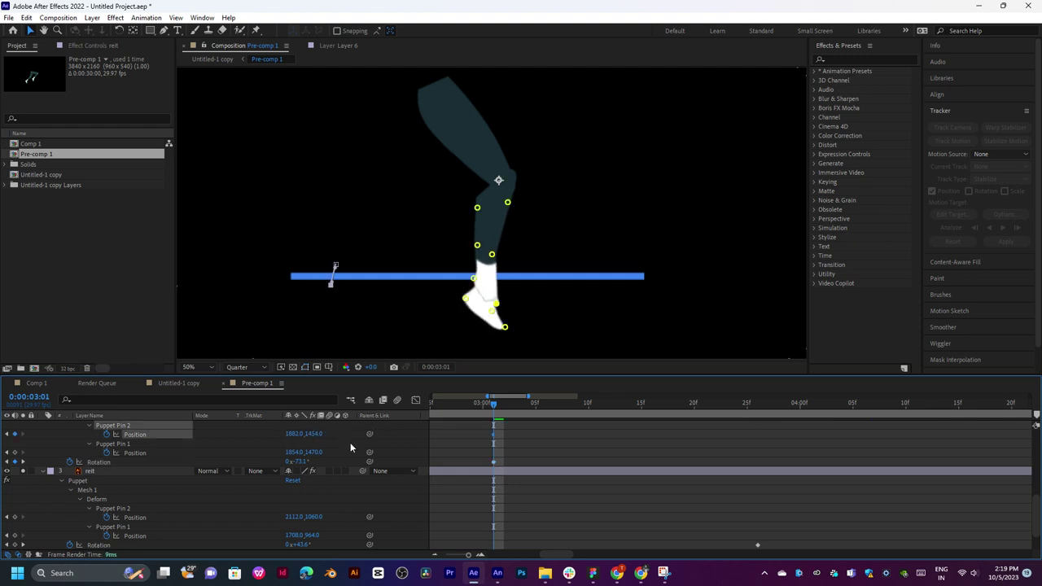
pyautogui.scroll(3, 324, 453)
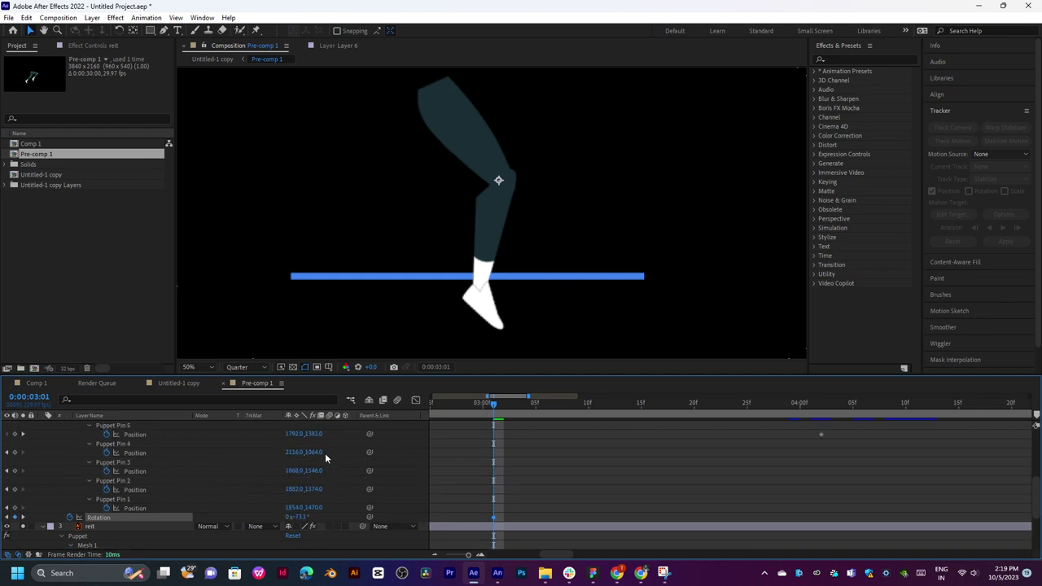
pyautogui.moveTo(323, 438); pyautogui.dragTo(339, 430)
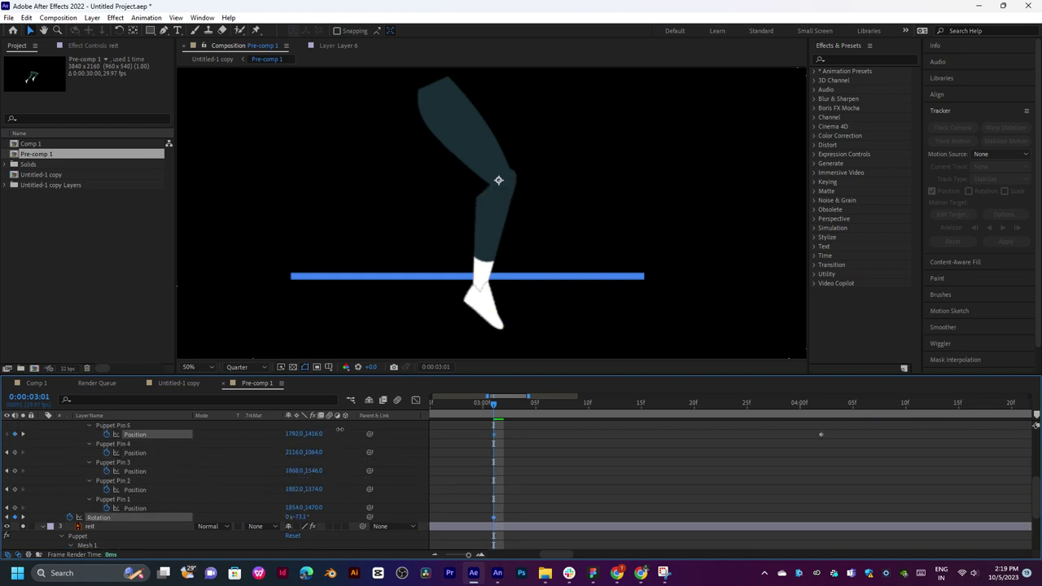
pyautogui.click(321, 450)
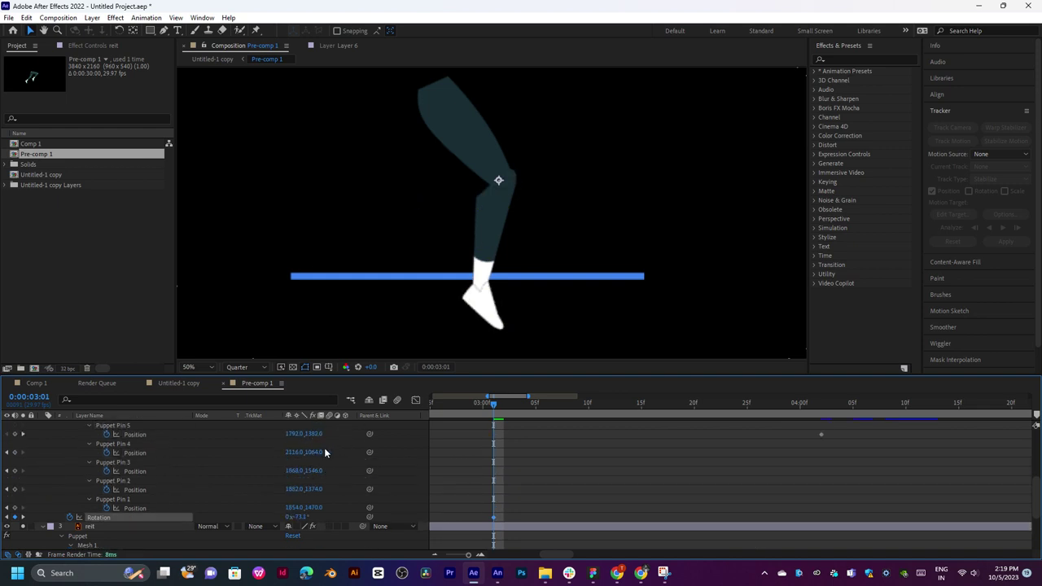
pyautogui.scroll(3, 317, 449)
pyautogui.click(322, 456)
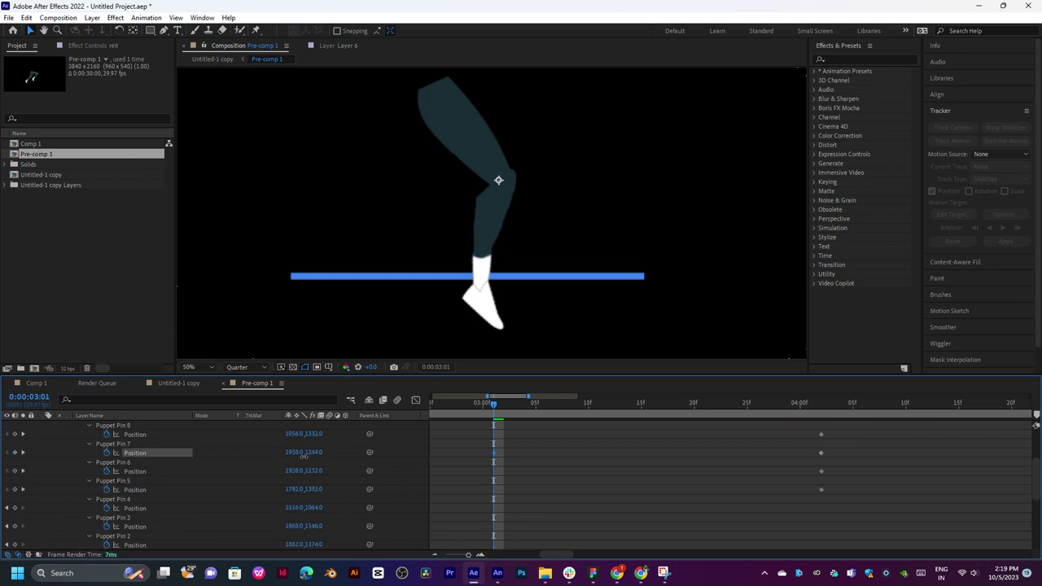
pyautogui.moveTo(314, 434); pyautogui.dragTo(297, 439)
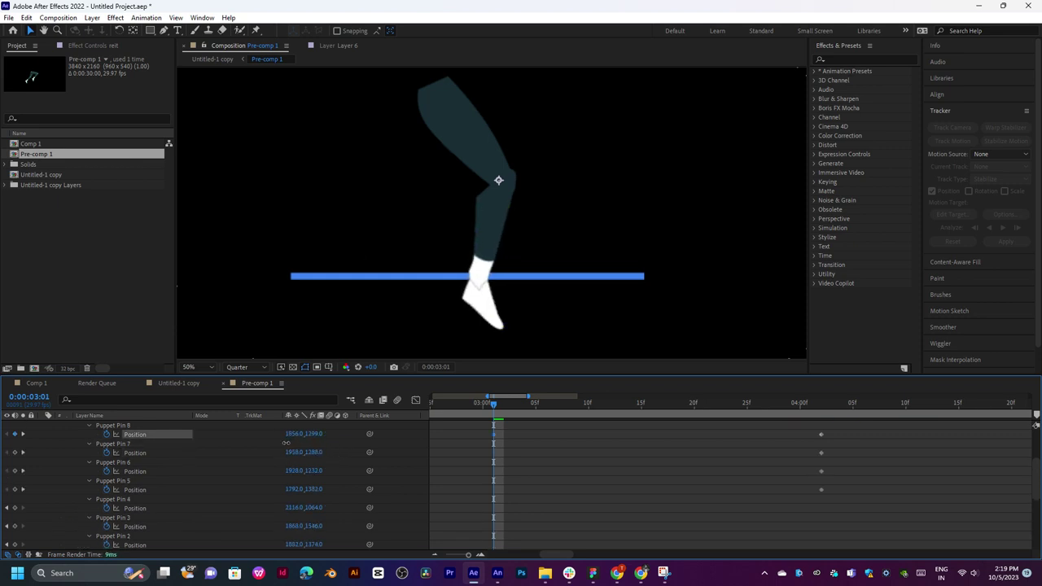
pyautogui.hotkey('ctrl', 'z')
pyautogui.click(323, 435)
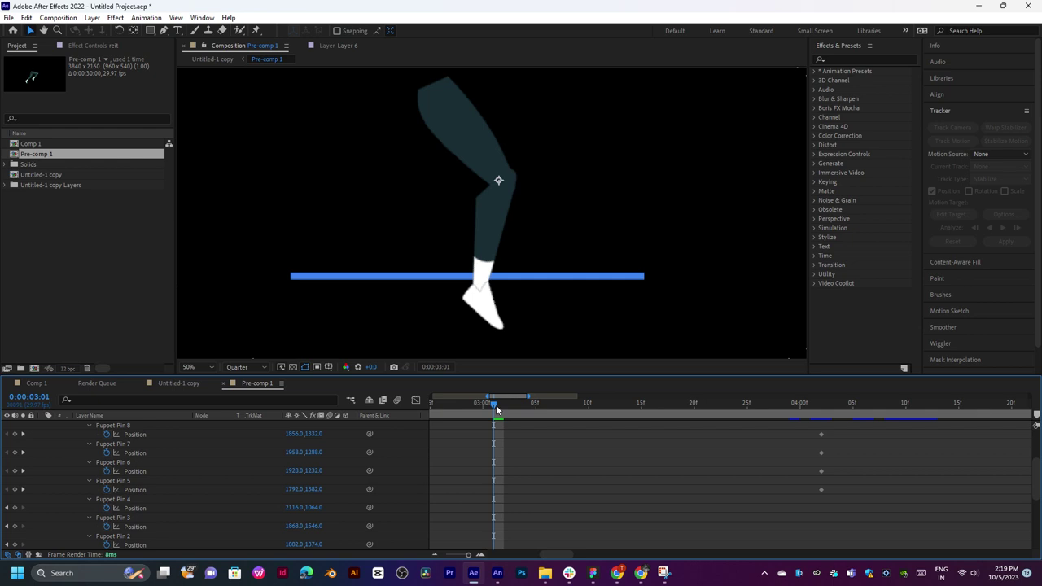
pyautogui.press('space')
pyautogui.press('space')
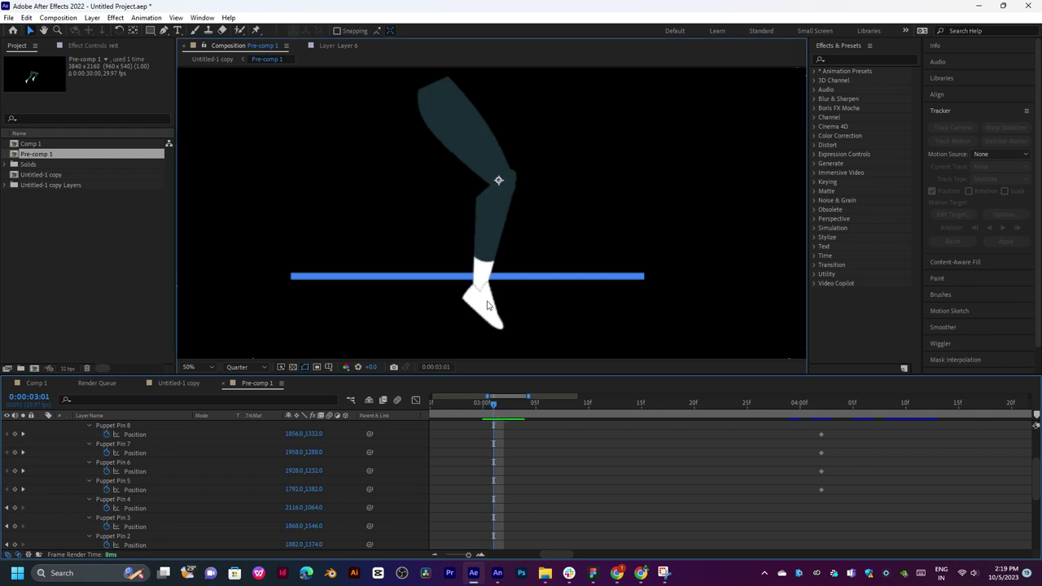
# With the Puppet Pin tool, drag the toe and ankle pins to tilt and bend the sock foot.
pyautogui.click(256, 32)
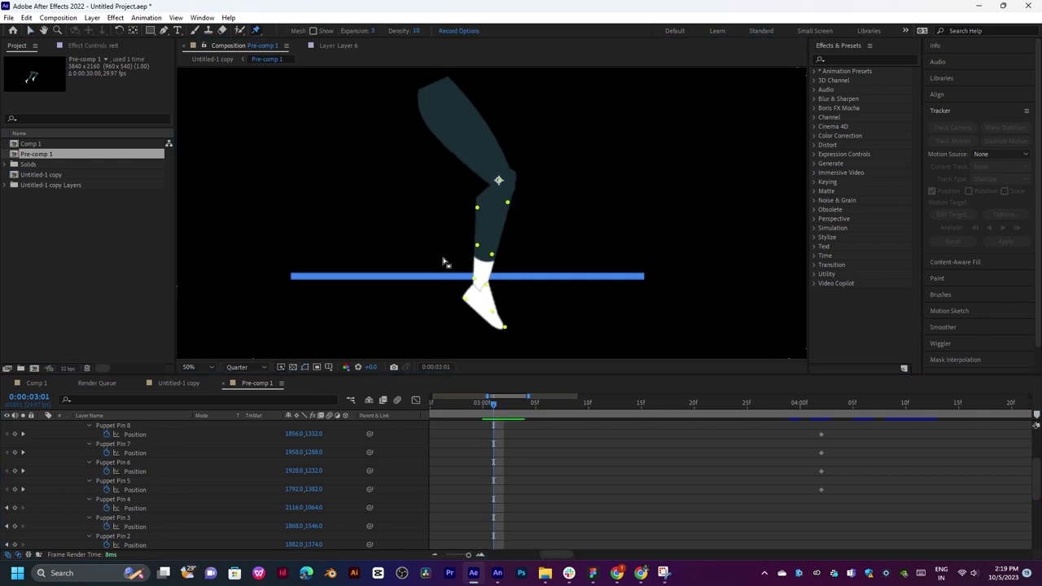
pyautogui.moveTo(503, 328)
pyautogui.mouseDown()
pyautogui.moveTo(509, 304)
pyautogui.moveTo(489, 289)
pyautogui.moveTo(478, 232)
pyautogui.moveTo(489, 233)
pyautogui.mouseUp()
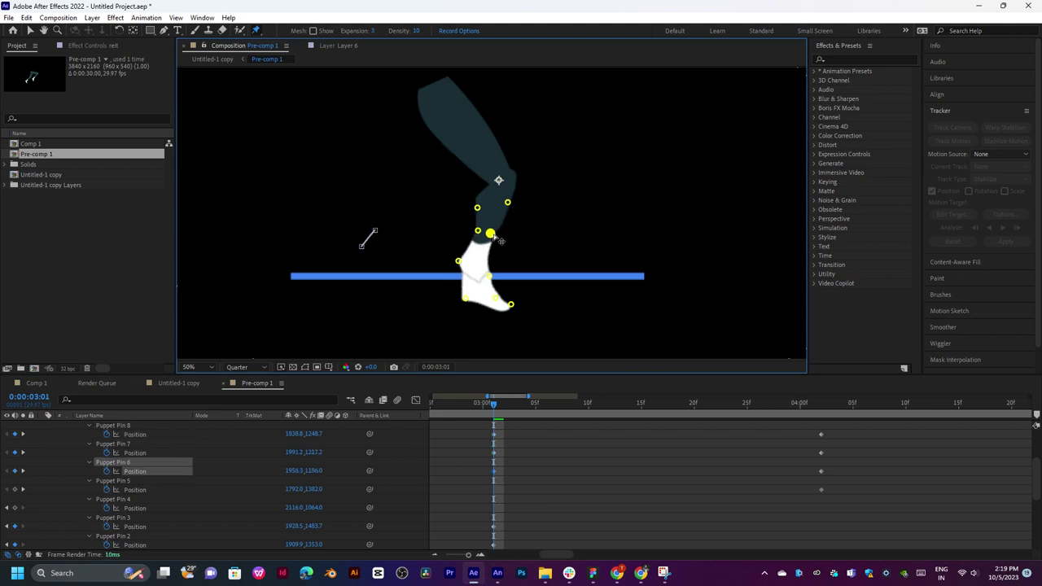
pyautogui.click(493, 279)
pyautogui.moveTo(487, 278)
pyautogui.mouseDown()
pyautogui.moveTo(464, 280)
pyautogui.moveTo(509, 275)
pyautogui.moveTo(512, 283)
pyautogui.mouseUp()
pyautogui.click(472, 288)
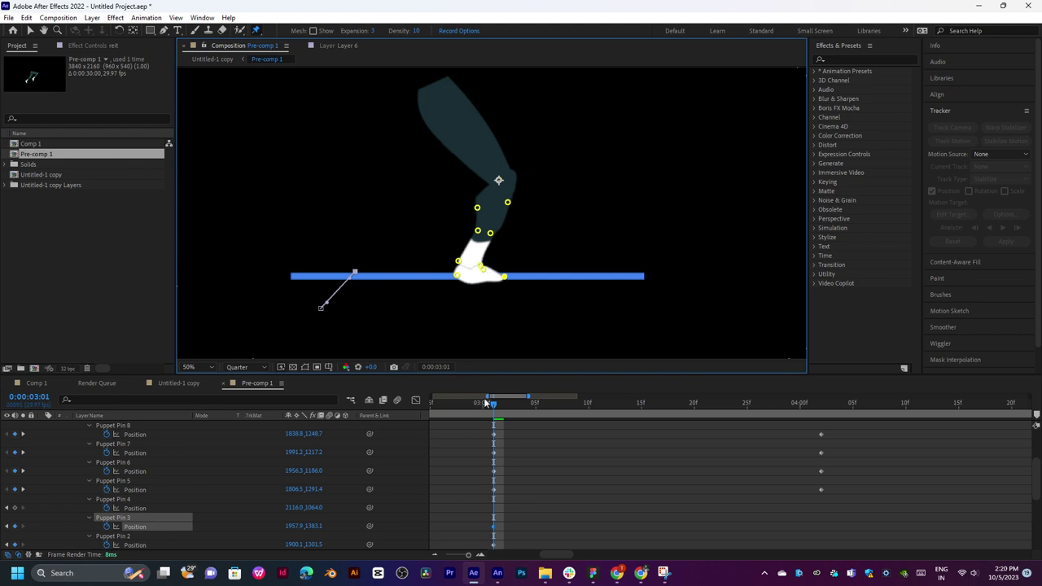
# Jump to the 3:01 keyframe, undo the foot pin edits, and play back the leg.
pyautogui.moveTo(486, 401)
pyautogui.mouseDown()
pyautogui.moveTo(462, 409)
pyautogui.moveTo(750, 397)
pyautogui.moveTo(1010, 406)
pyautogui.moveTo(652, 399)
pyautogui.moveTo(1006, 412)
pyautogui.moveTo(671, 411)
pyautogui.mouseUp()
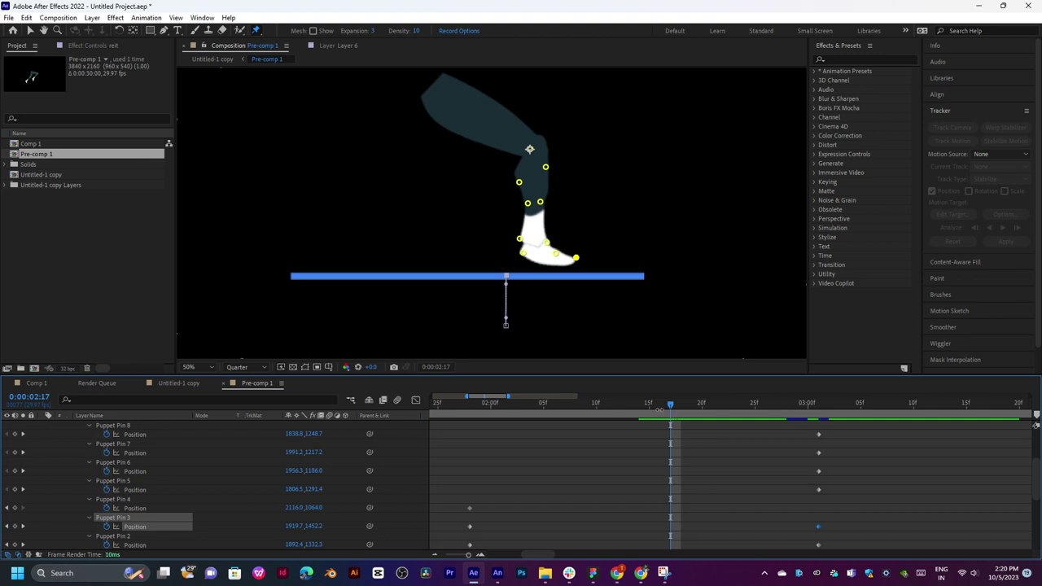
pyautogui.press('k')
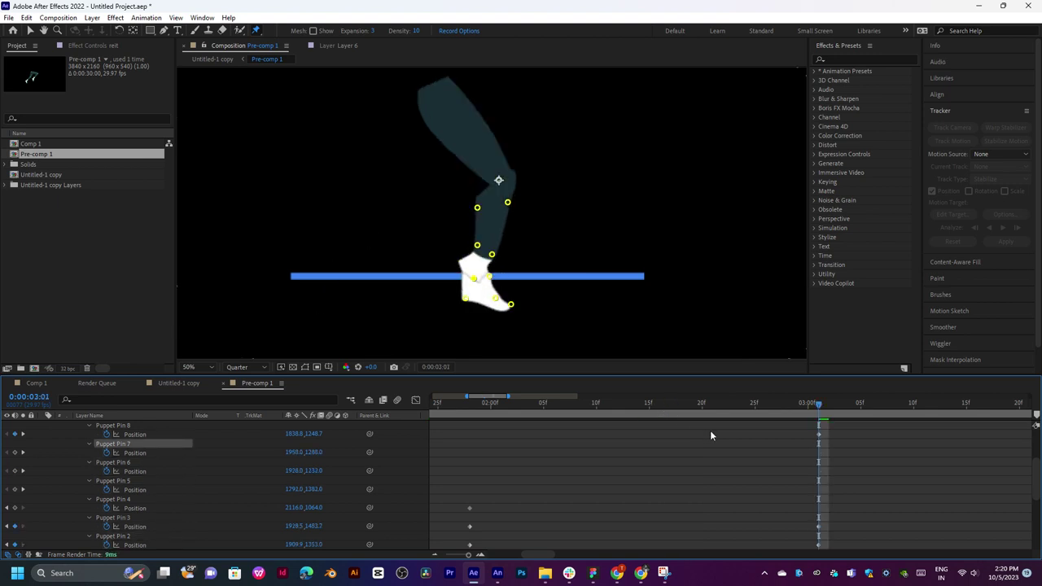
pyautogui.hotkey('ctrl', 'z')
pyautogui.hotkey('ctrl', 'z')
pyautogui.hotkey('ctrl', 'z')
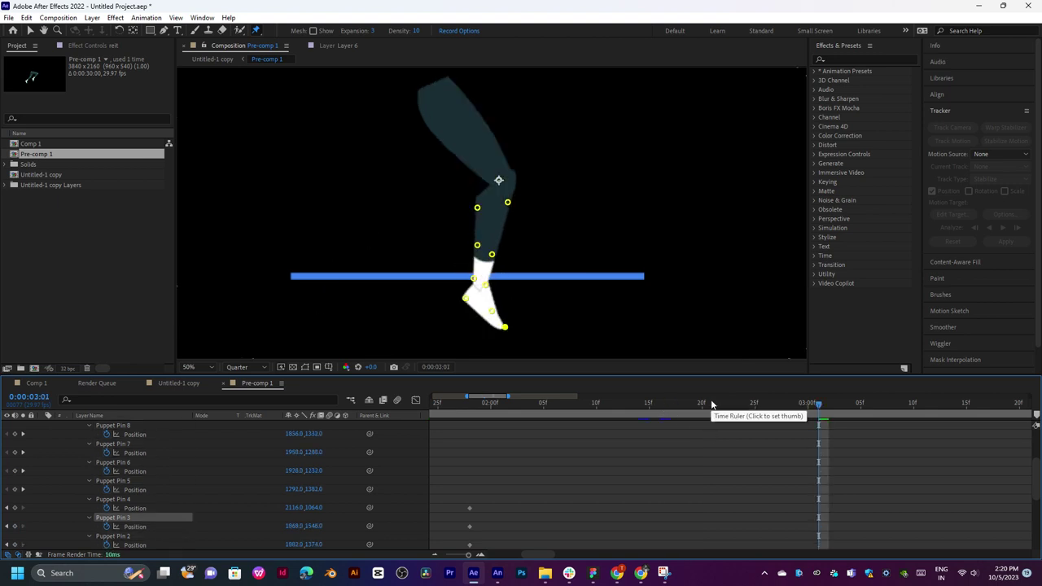
pyautogui.press('space')
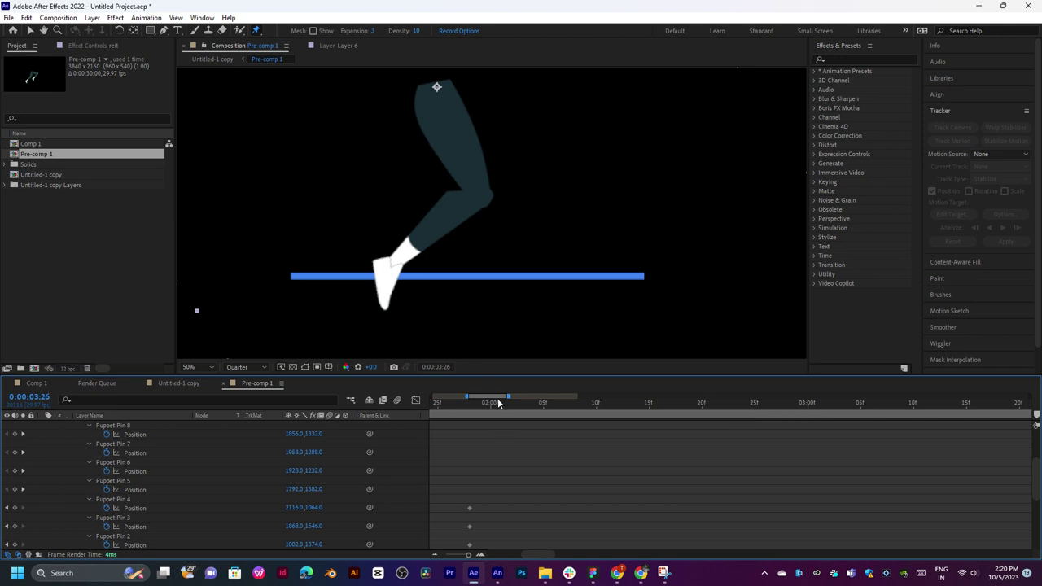
# Scrub and play the Pre-comp 1 leg animation, then switch to the Untitled-1 copy composition.
pyautogui.scroll(-3, 497, 398)
pyautogui.scroll(-2, 493, 403)
pyautogui.scroll(-2, 487, 409)
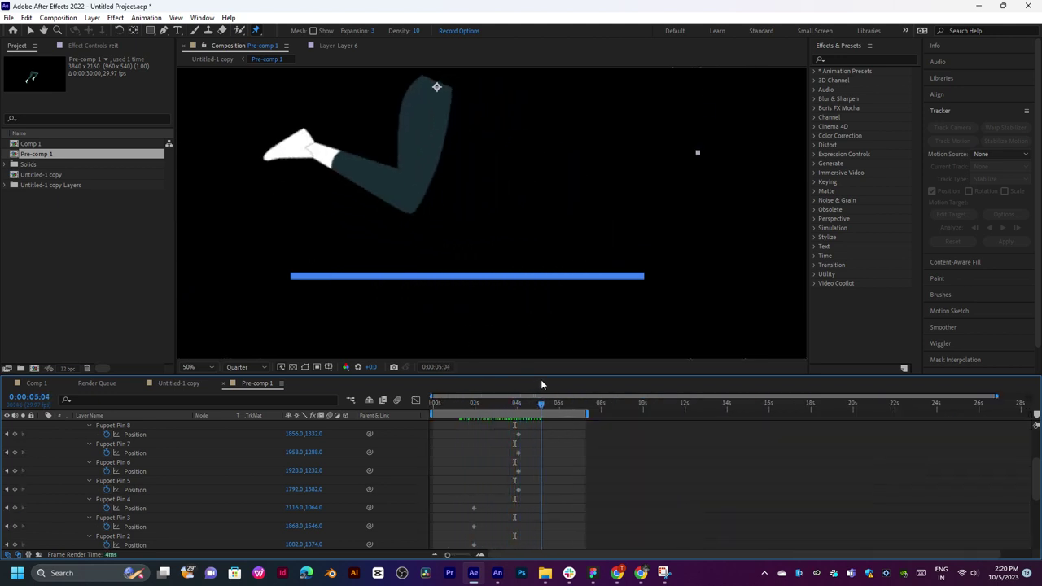
pyautogui.moveTo(541, 384)
pyautogui.mouseDown()
pyautogui.moveTo(481, 399)
pyautogui.moveTo(511, 391)
pyautogui.mouseUp()
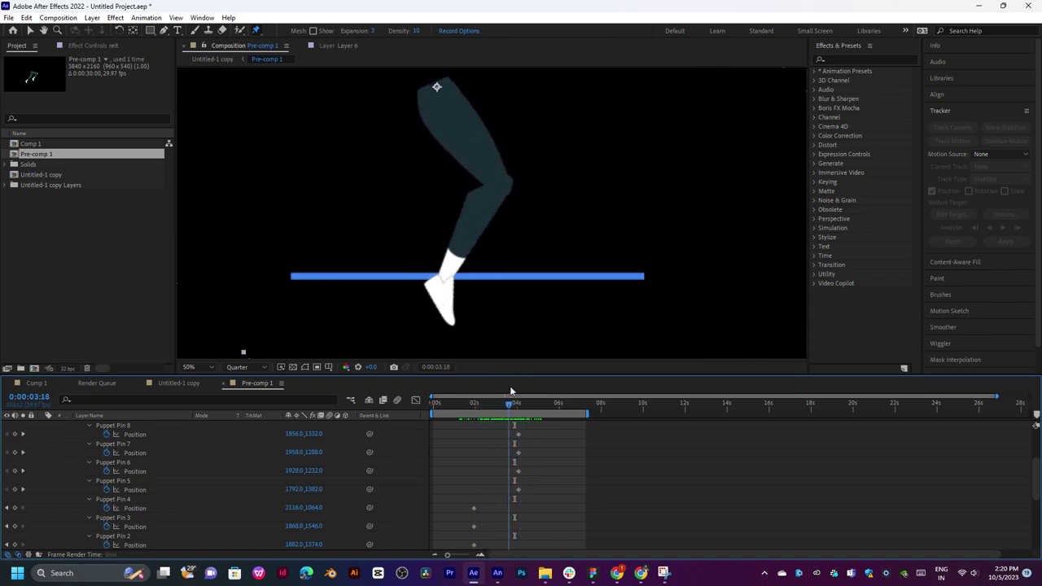
pyautogui.press('space')
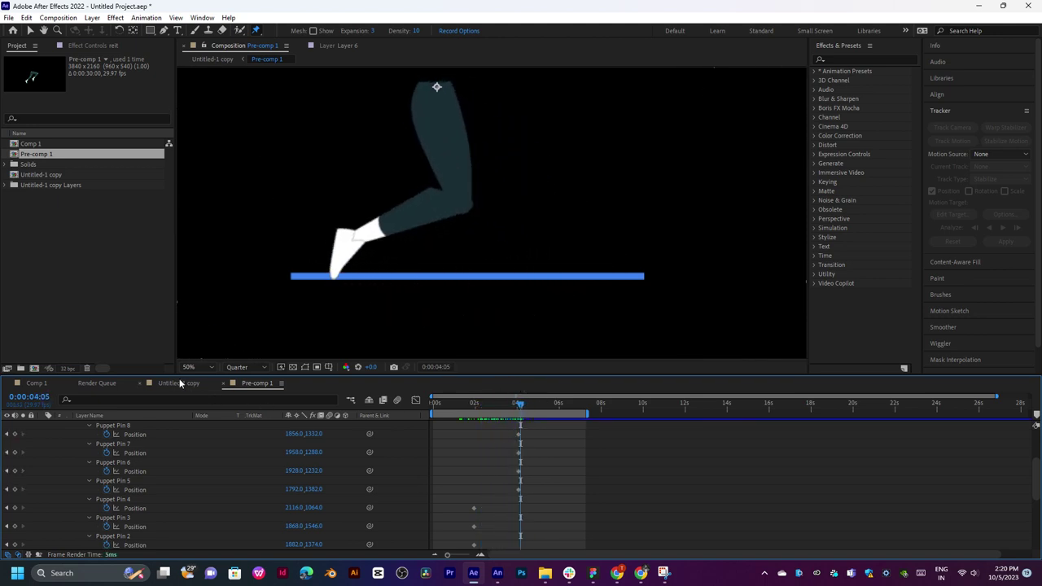
pyautogui.click(177, 383)
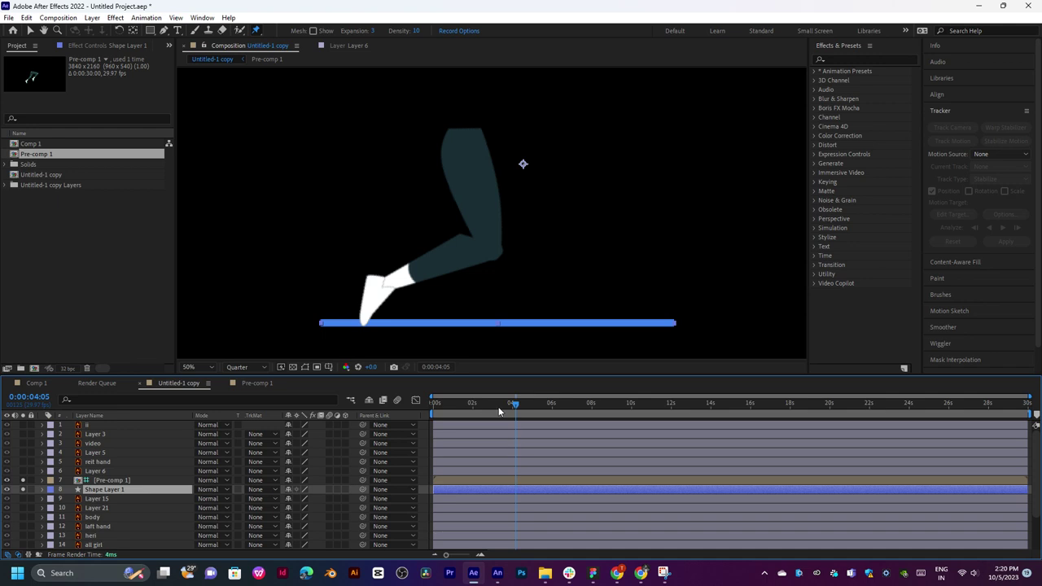
# Scrub the Untitled-1 copy timeline to check the leg, then unsolo Shape Layer 1.
pyautogui.moveTo(499, 402)
pyautogui.mouseDown()
pyautogui.moveTo(527, 407)
pyautogui.moveTo(493, 423)
pyautogui.moveTo(548, 413)
pyautogui.moveTo(469, 450)
pyautogui.moveTo(569, 428)
pyautogui.moveTo(488, 460)
pyautogui.moveTo(496, 465)
pyautogui.moveTo(549, 443)
pyautogui.moveTo(490, 448)
pyautogui.moveTo(570, 431)
pyautogui.moveTo(472, 431)
pyautogui.moveTo(582, 415)
pyautogui.mouseUp()
pyautogui.click(23, 485)
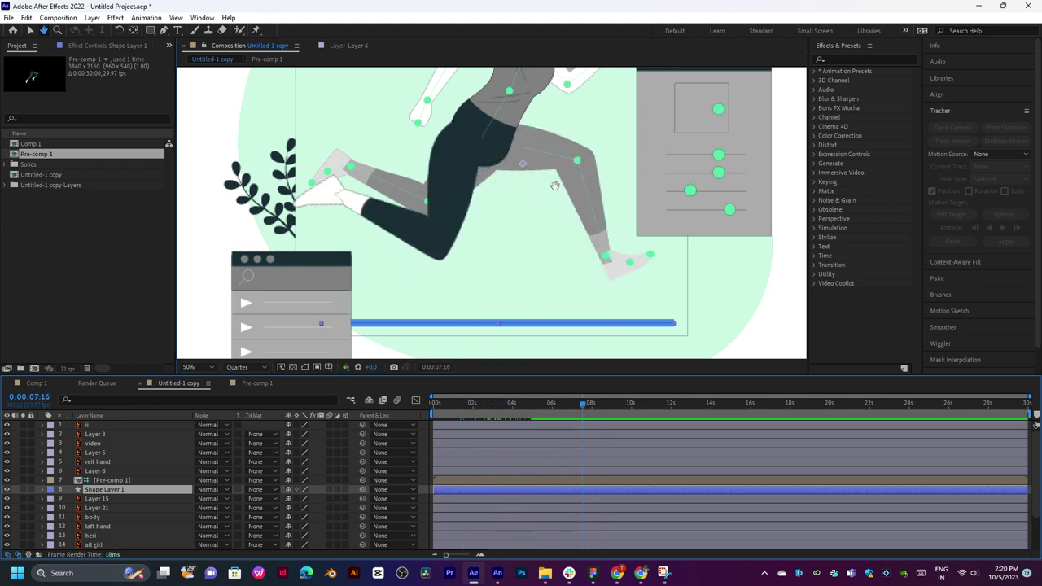